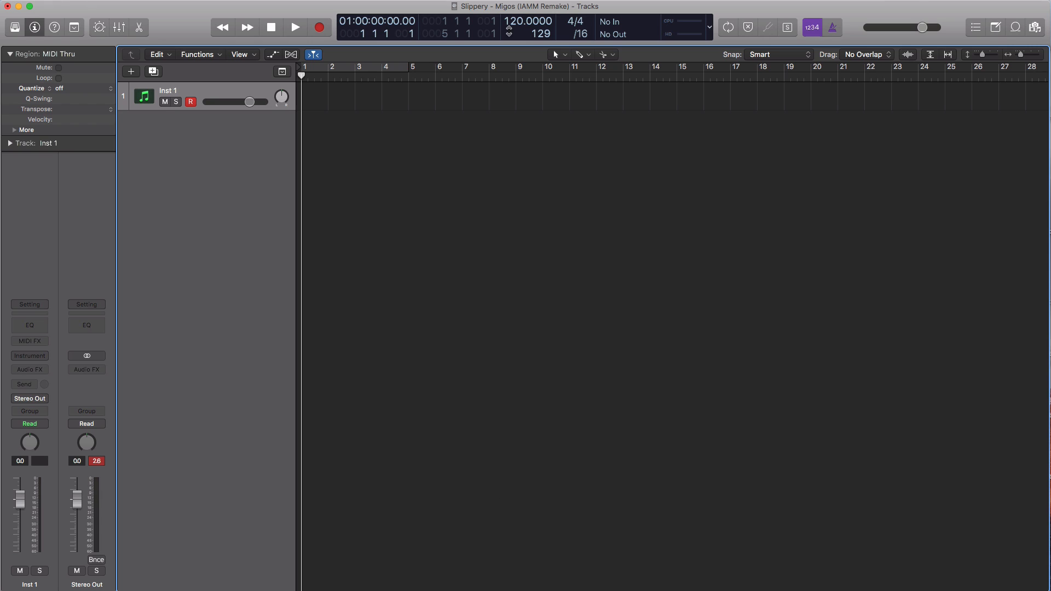
# Set the tempo to 142, the cycle range to bars 6 to 10, and create a four-bar Inst 1 region there.
pyautogui.doubleClick(514, 22)
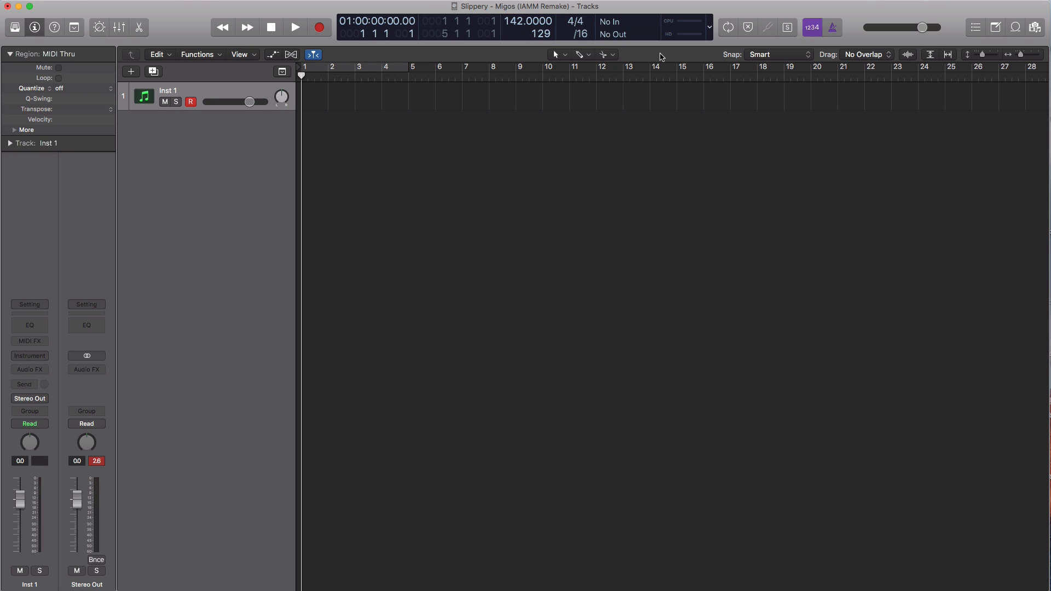
pyautogui.moveTo(441, 74); pyautogui.dragTo(545, 73)
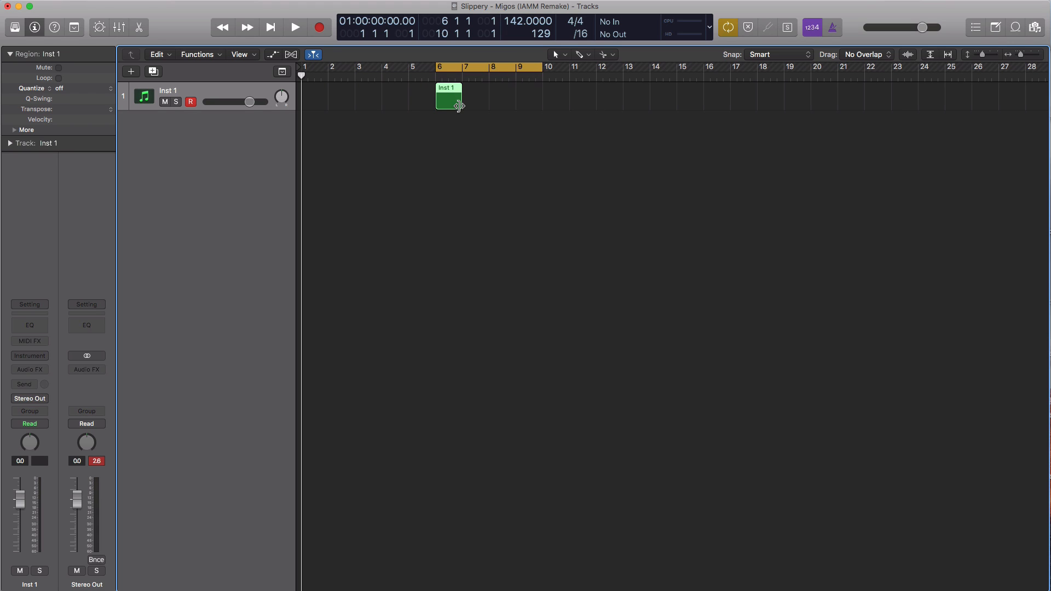
pyautogui.moveTo(460, 106); pyautogui.dragTo(544, 105)
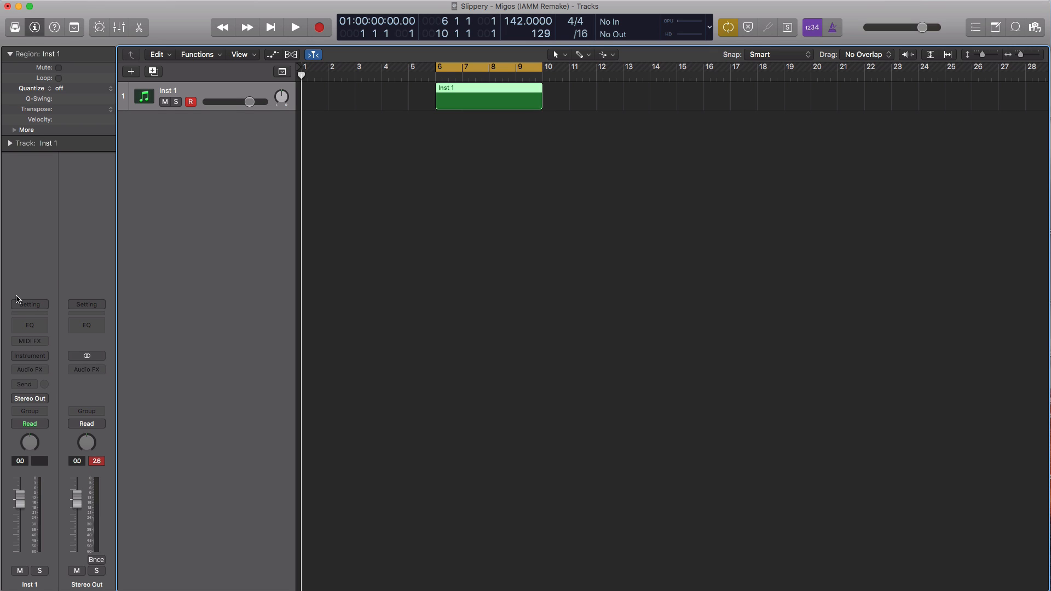
# Load the Migo - Slippery (Lead) channel strip setting on the Inst 1 track and view its ES2 synth settings.
pyautogui.click(30, 305)
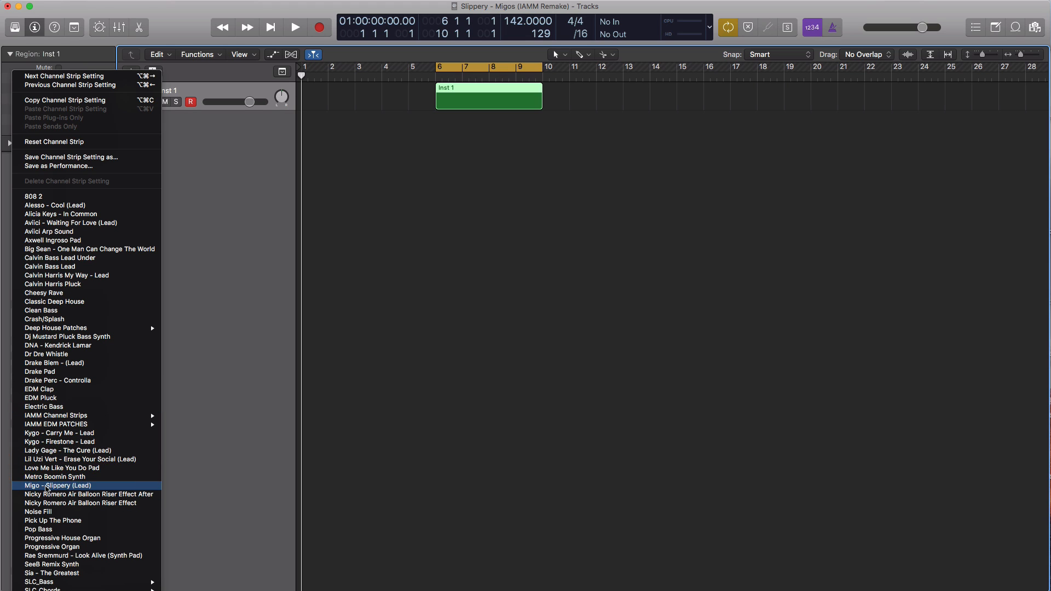
pyautogui.click(47, 486)
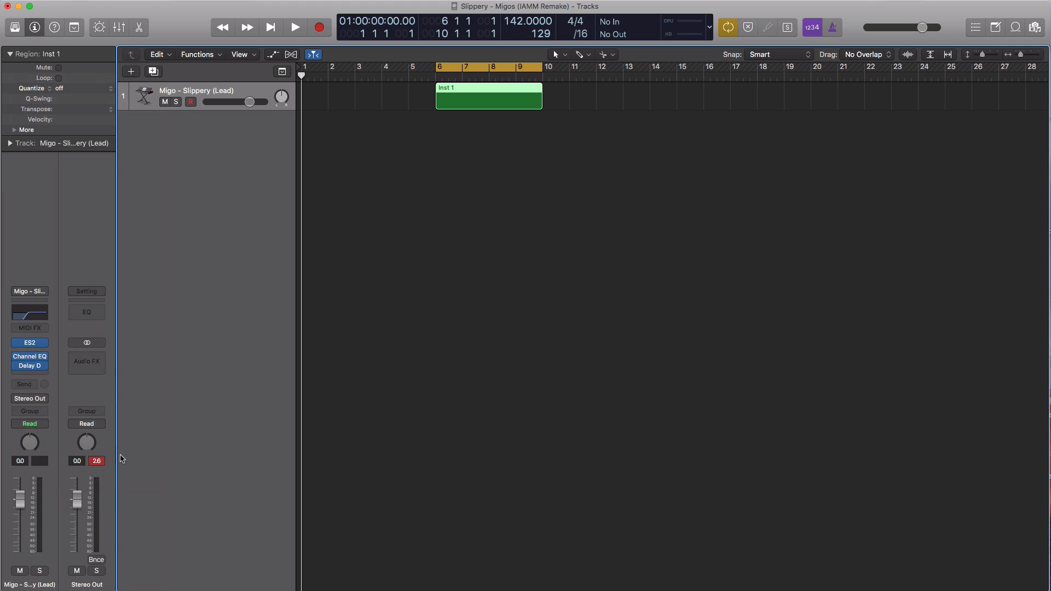
pyautogui.click(30, 343)
pyautogui.moveTo(309, 56); pyautogui.dragTo(597, 98)
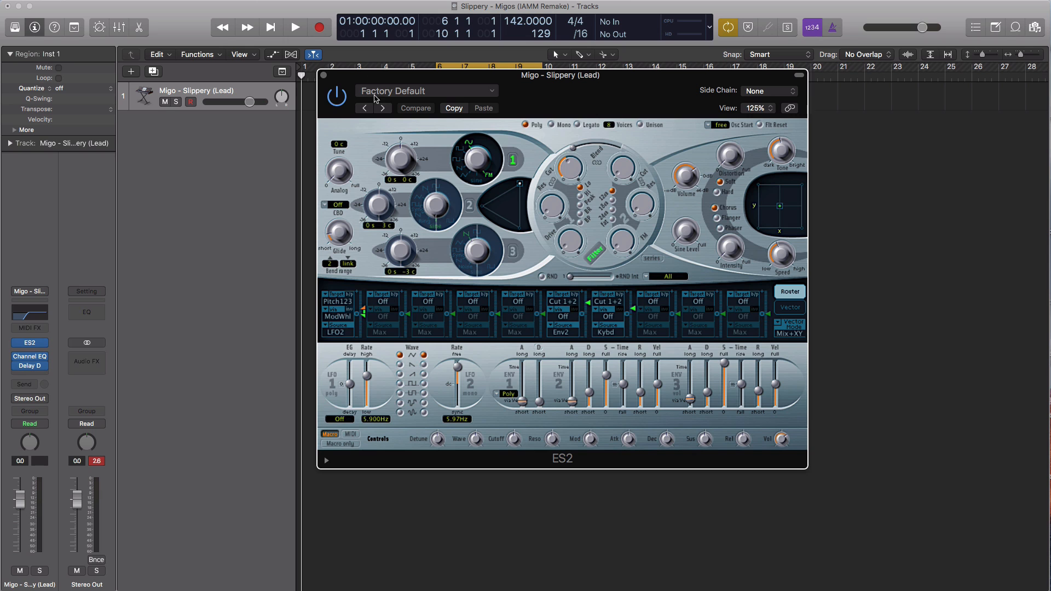
pyautogui.click(324, 75)
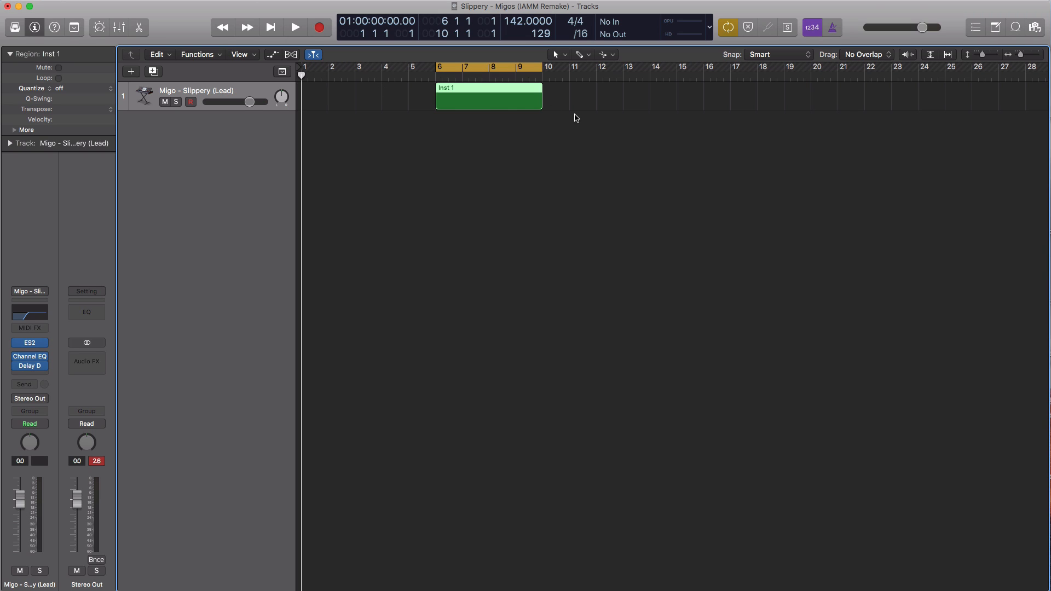
# Open the Inst 1 region for note editing, add a one-beat C#3 note at the start of bar 6, and audition it.
pyautogui.doubleClick(514, 99)
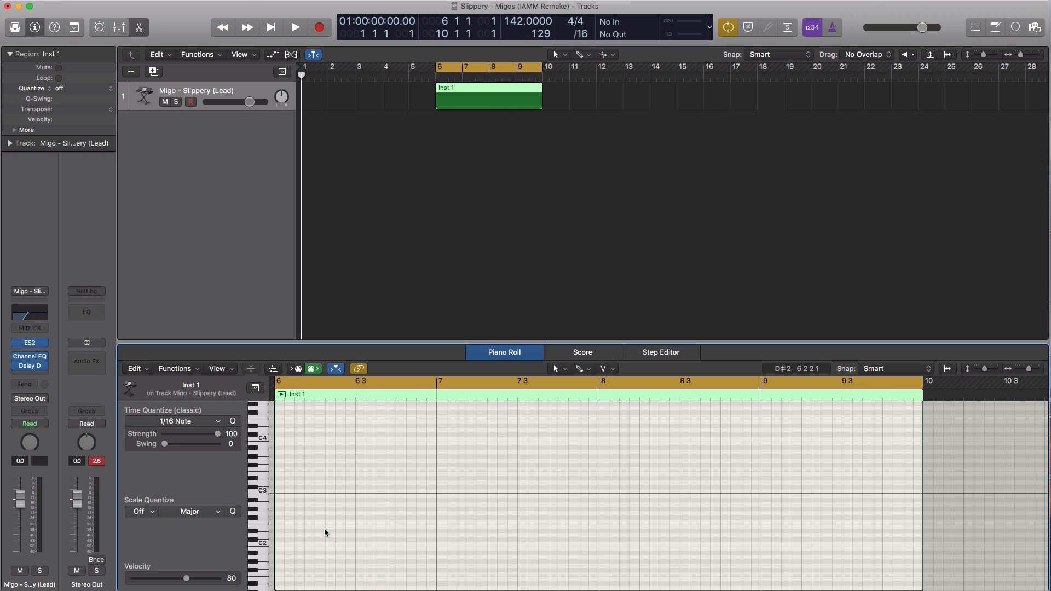
pyautogui.scroll(1, 317, 526)
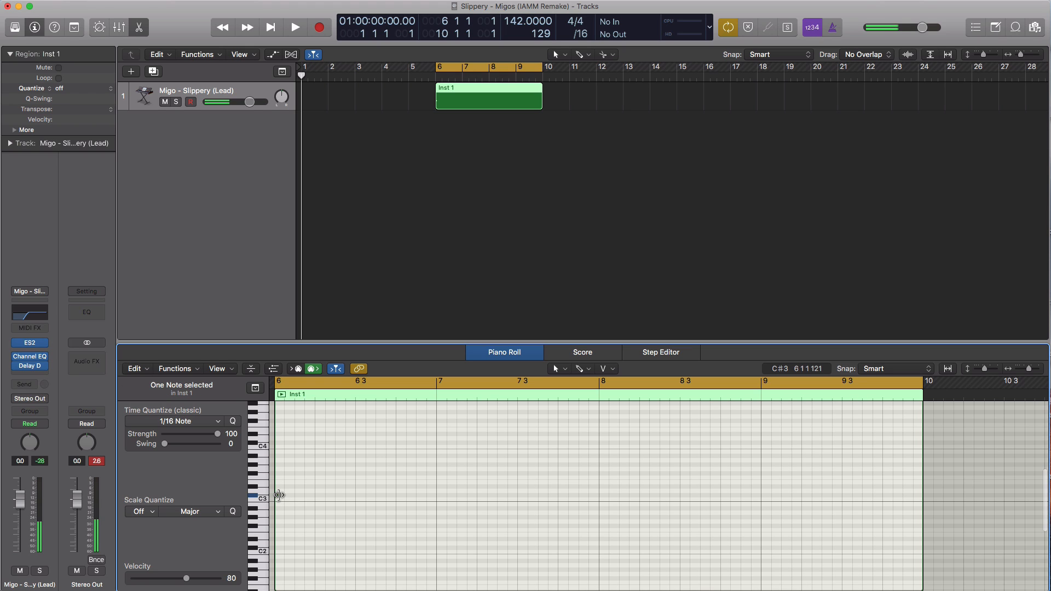
pyautogui.moveTo(280, 496); pyautogui.dragTo(315, 496)
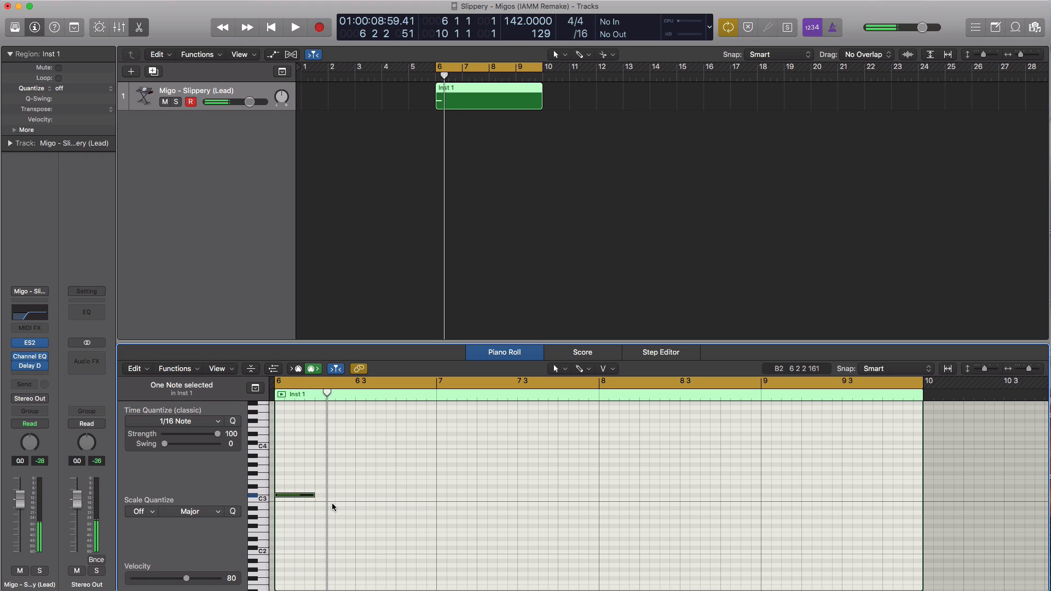
pyautogui.press('space')
pyautogui.press('space')
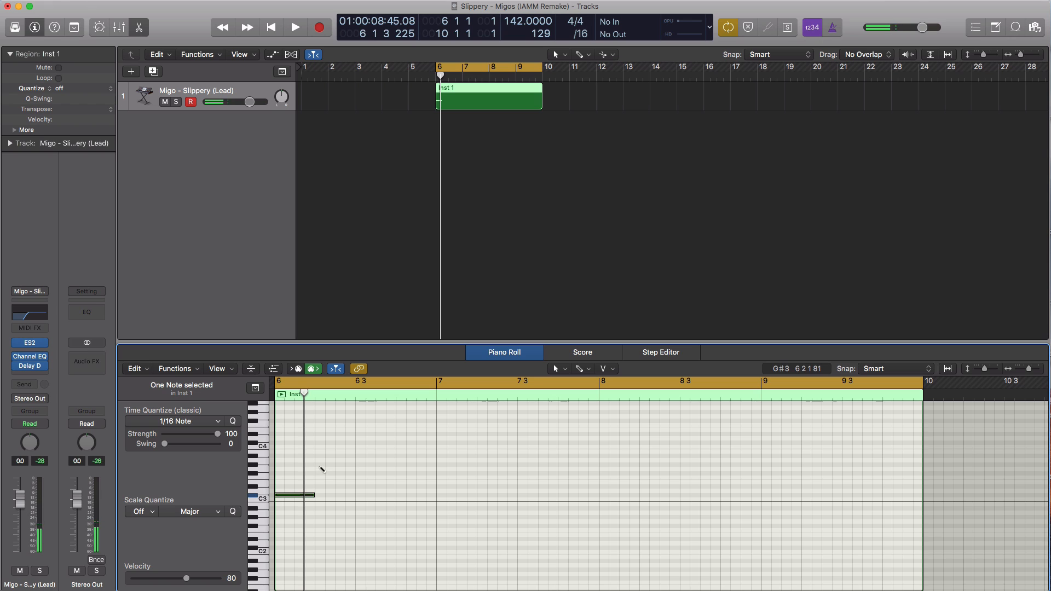
# Fill the remaining beats of bar 6 with one-beat notes G#3, A3 and C#4, playing the melody back.
pyautogui.press('space')
pyautogui.press('space')
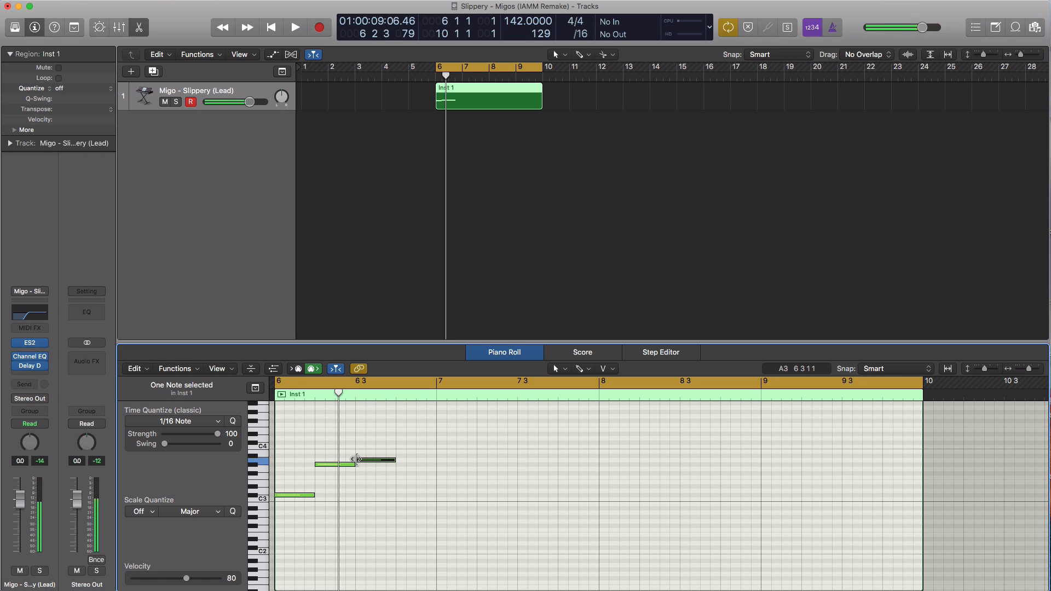
pyautogui.press('space')
pyautogui.keyDown('super'); pyautogui.click(400, 443); pyautogui.keyUp('super')
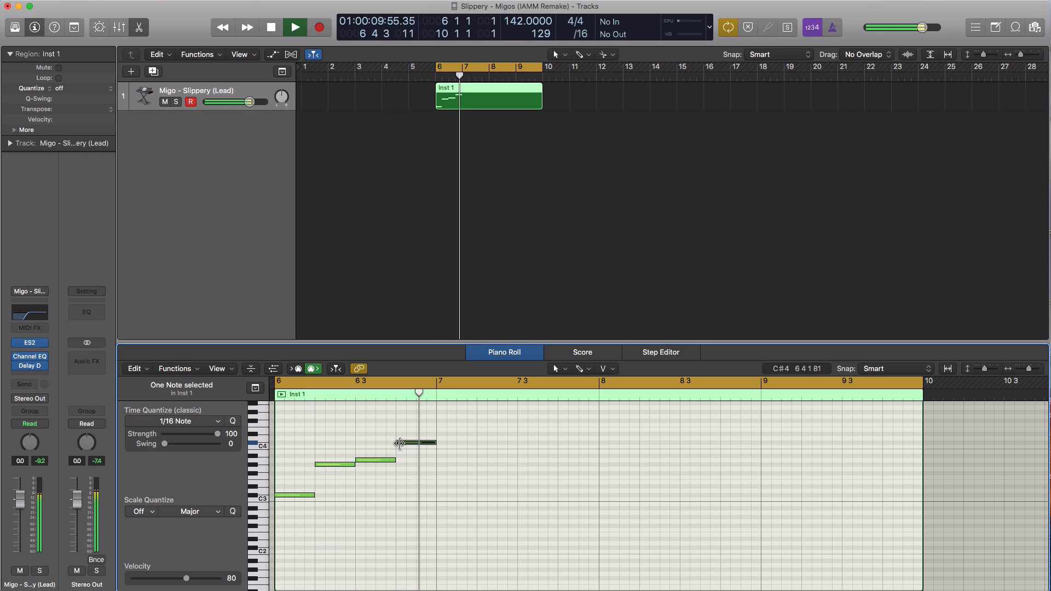
pyautogui.press('space')
pyautogui.press('space')
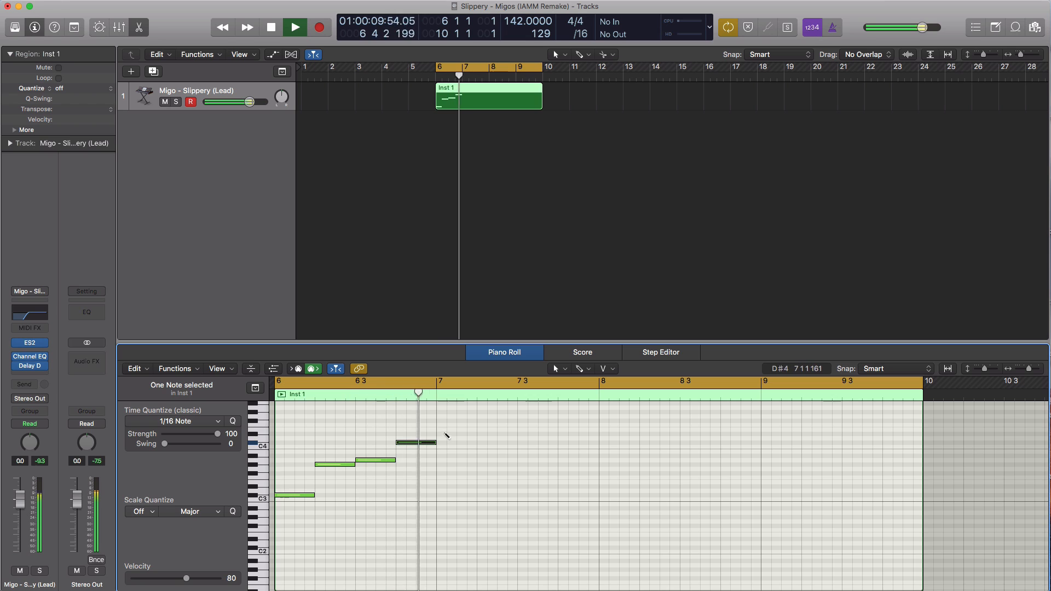
# Fill bar 7 with one-beat notes E4, G#4, C#3 and G#3, auditioning the melody along the way.
pyautogui.keyDown('super'); pyautogui.click(442, 430); pyautogui.keyUp('super')
pyautogui.press('space')
pyautogui.press('space')
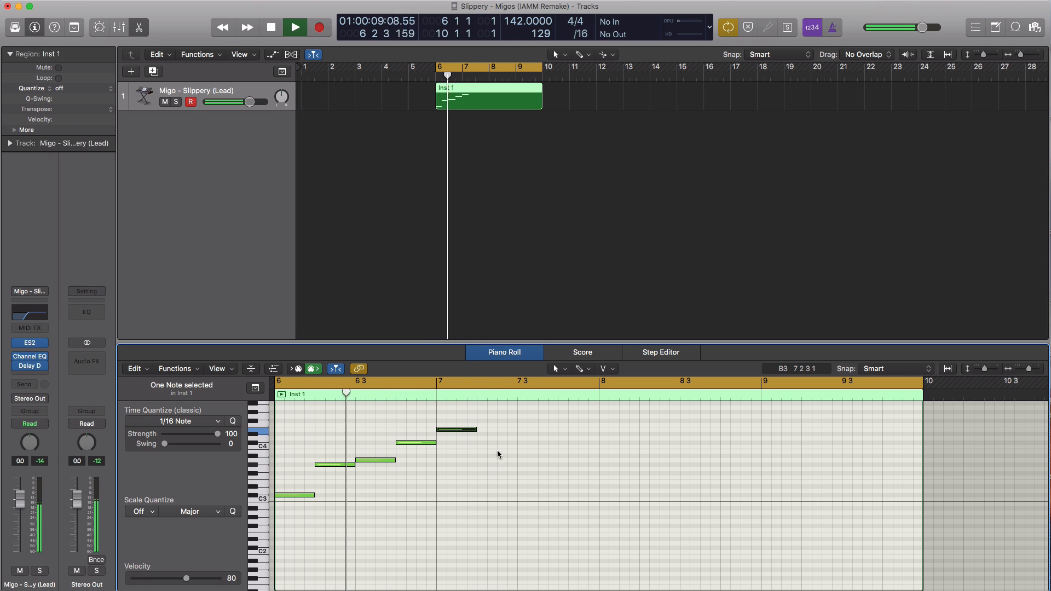
pyautogui.keyDown('super'); pyautogui.click(485, 412); pyautogui.keyUp('super')
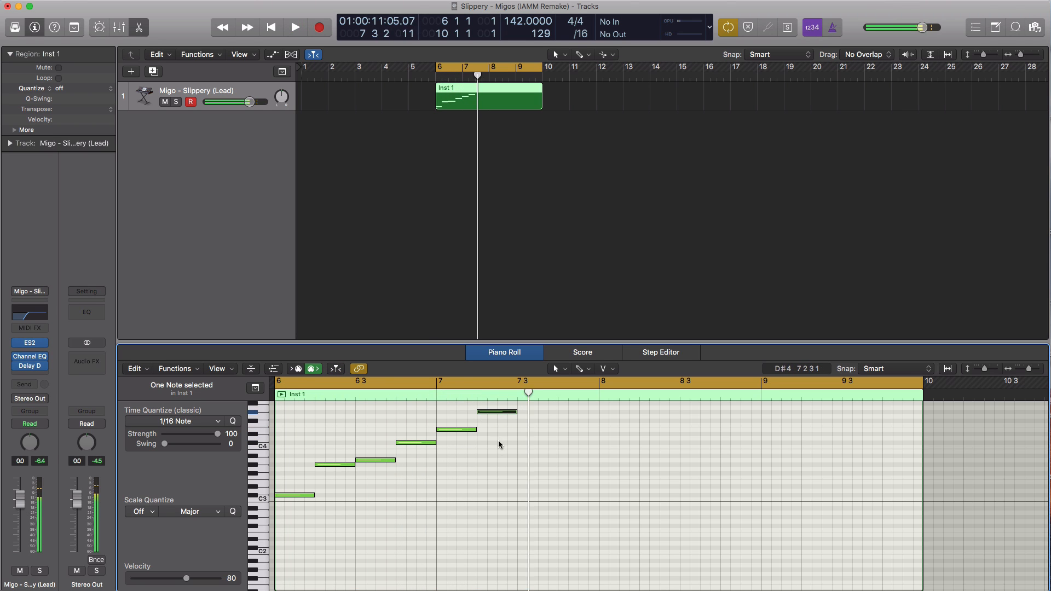
pyautogui.press('space')
pyautogui.press('space')
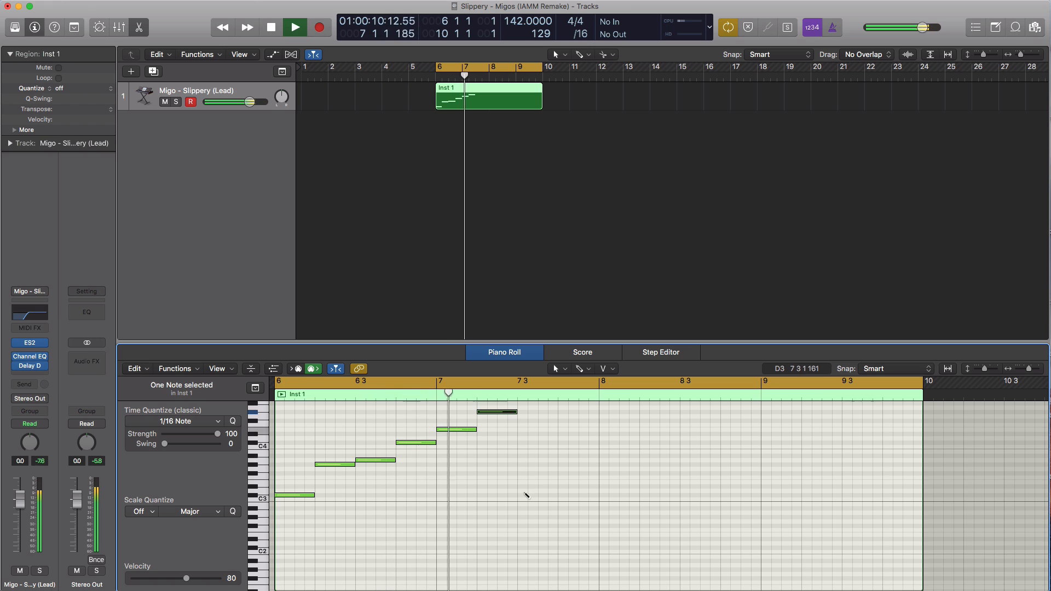
pyautogui.keyDown('super'); pyautogui.click(523, 496); pyautogui.keyUp('super')
pyautogui.press('space')
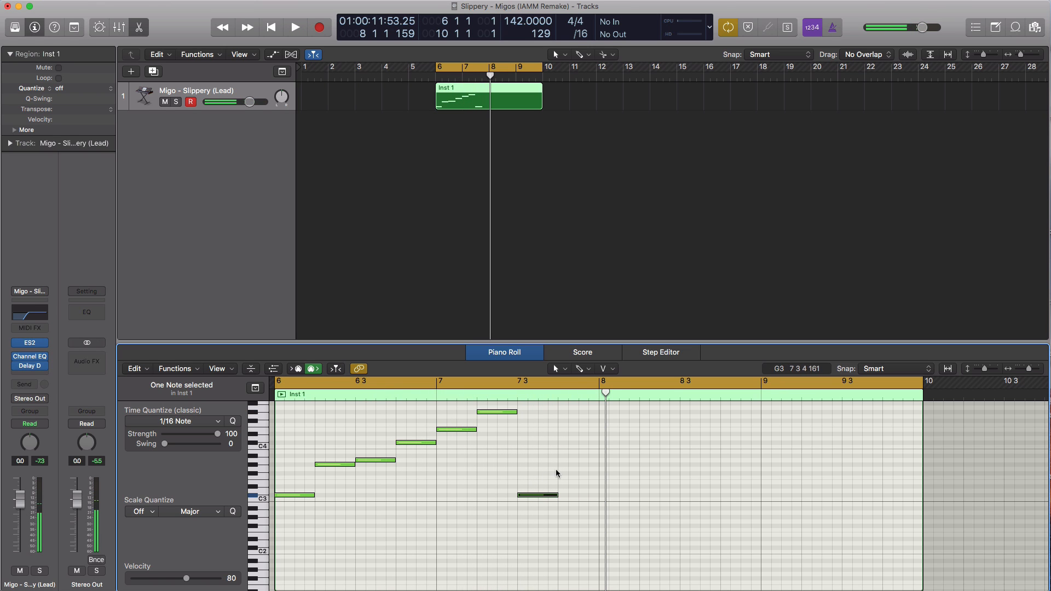
pyautogui.press('space')
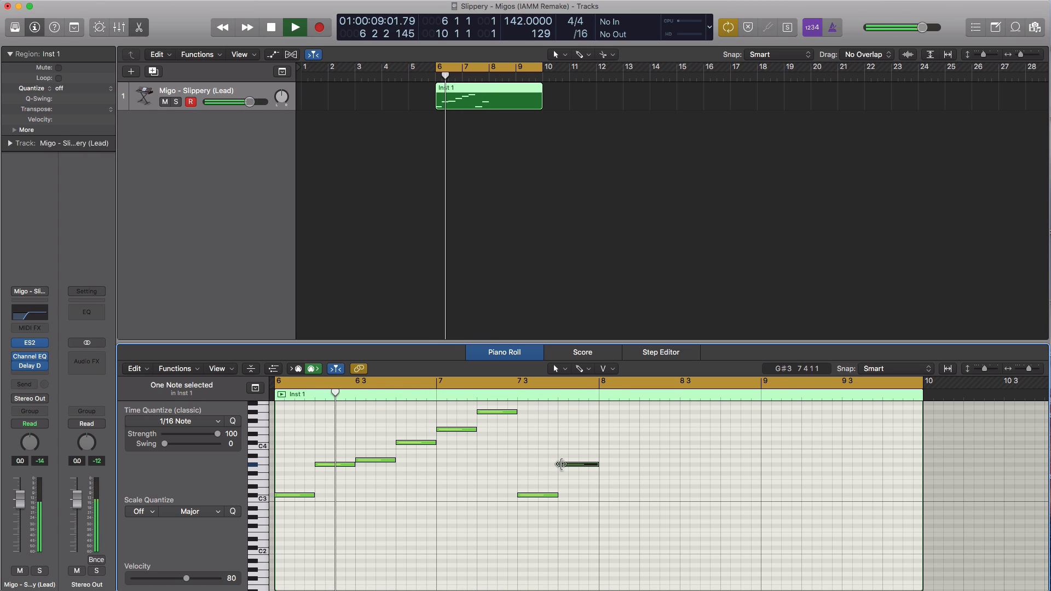
# Fill bar 8 with one-beat notes C#4, D#4, G#3 and C#4 while the loop plays.
pyautogui.keyDown('super'); pyautogui.click(608, 443); pyautogui.keyUp('super')
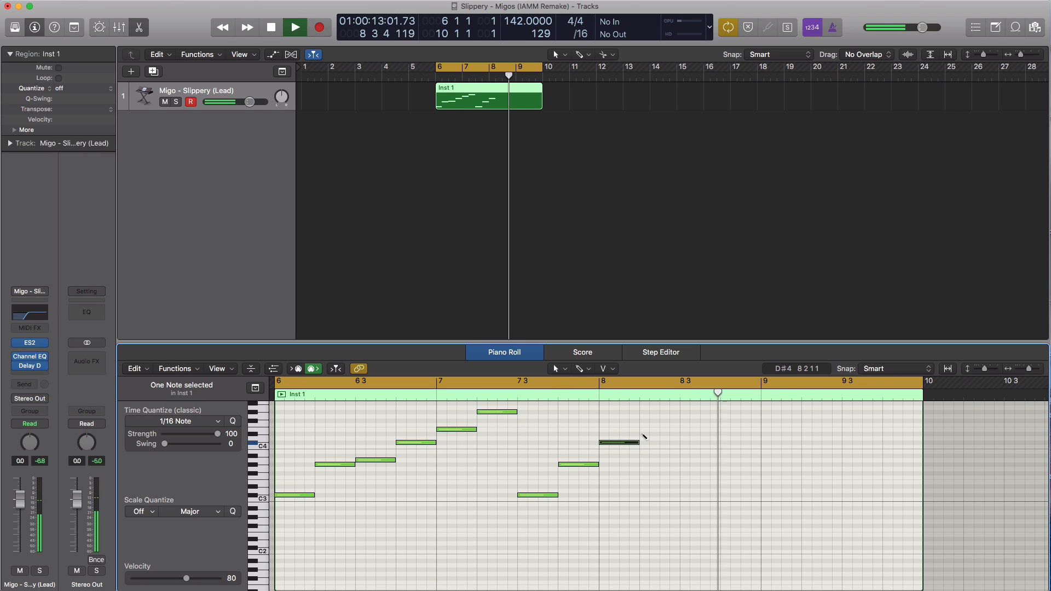
pyautogui.keyDown('super'); pyautogui.click(642, 434); pyautogui.keyUp('super')
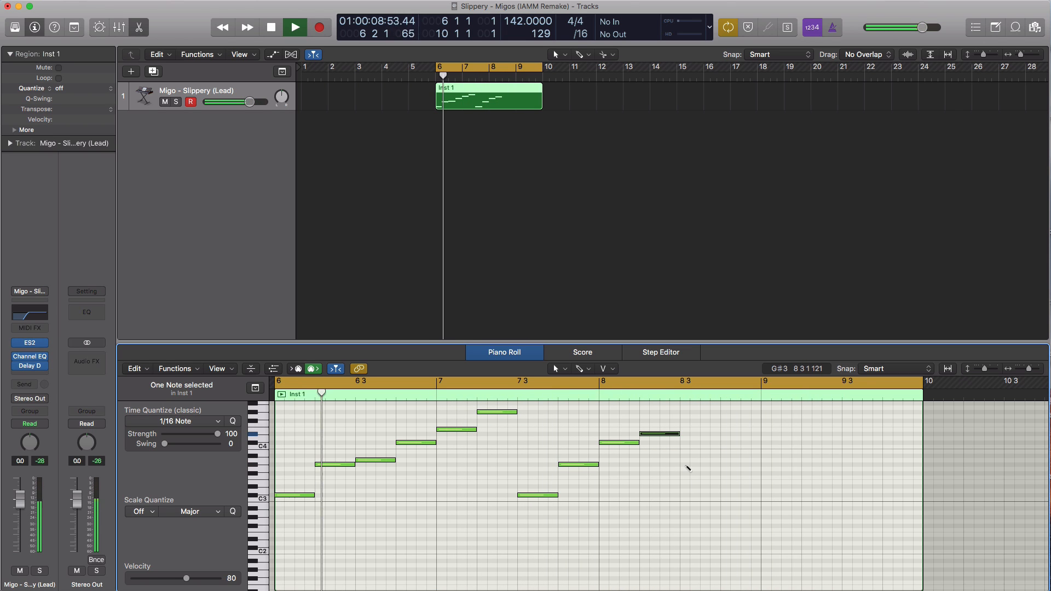
pyautogui.keyDown('super'); pyautogui.click(683, 465); pyautogui.keyUp('super')
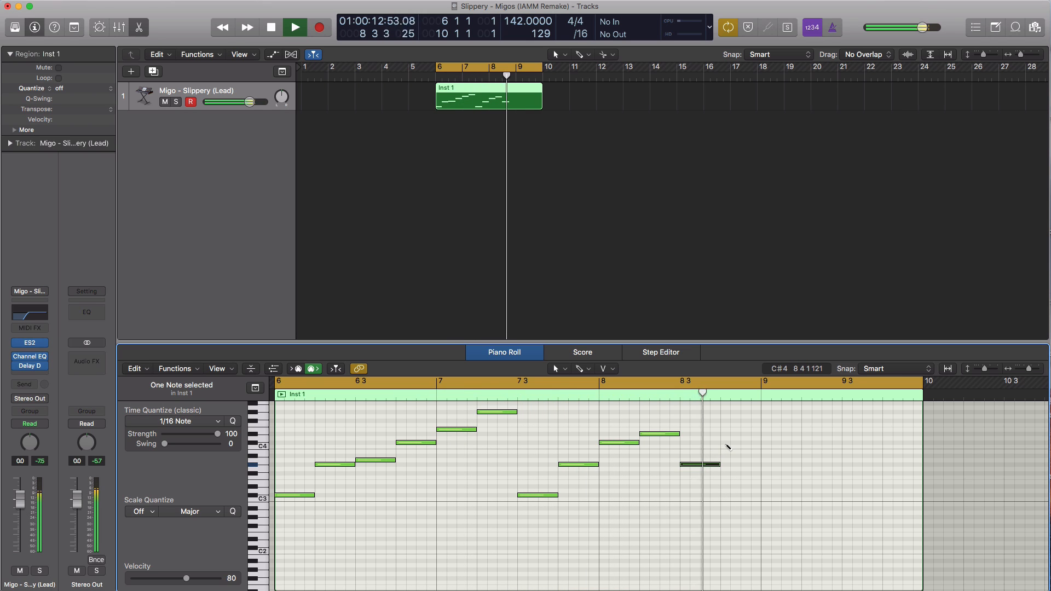
pyautogui.keyDown('super'); pyautogui.click(723, 443); pyautogui.keyUp('super')
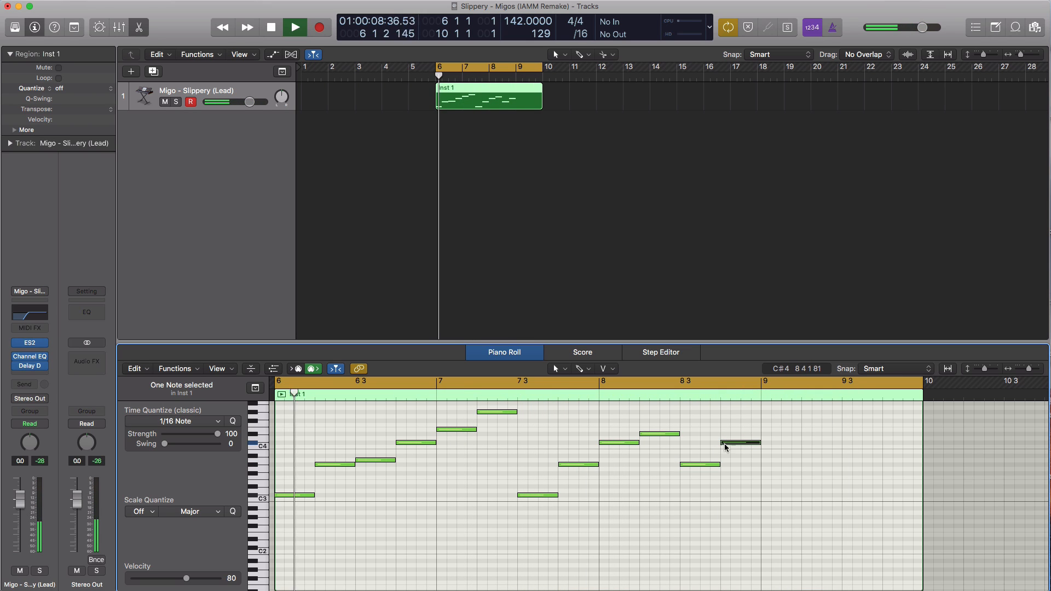
# Complete the melody in bar 9 with one-beat notes E4, G#4, C#4 and G#3, and stop playback.
pyautogui.keyDown('super'); pyautogui.click(767, 430); pyautogui.keyUp('super')
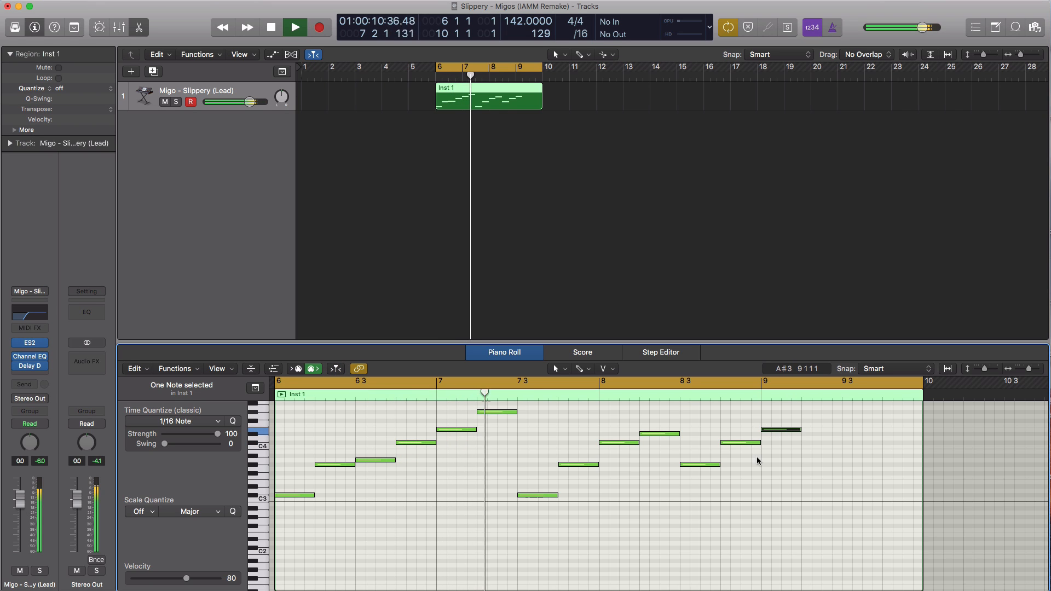
pyautogui.keyDown('super'); pyautogui.click(807, 412); pyautogui.keyUp('super')
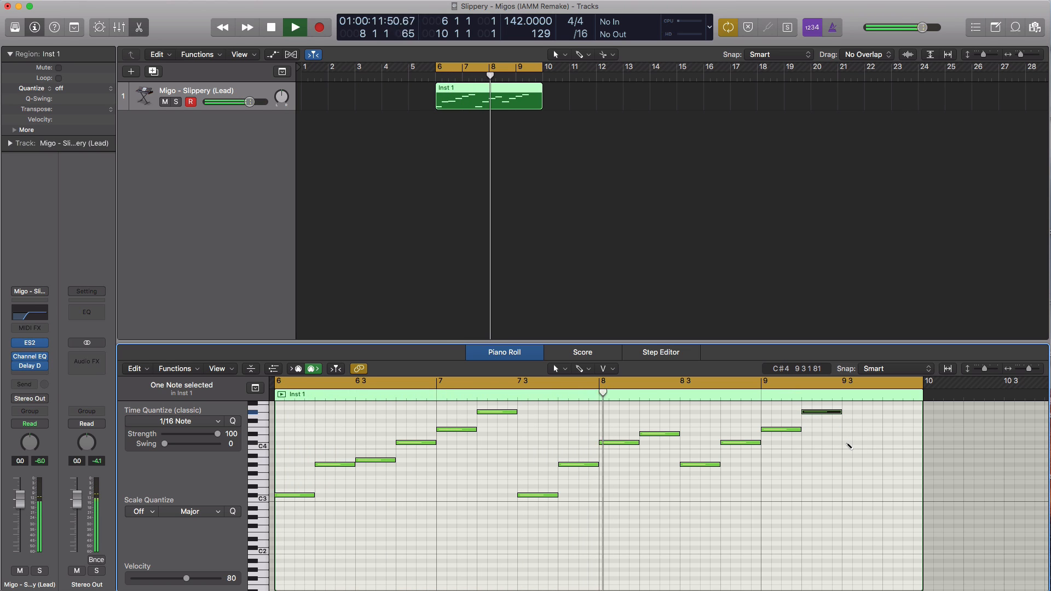
pyautogui.keyDown('super'); pyautogui.click(848, 443); pyautogui.keyUp('super')
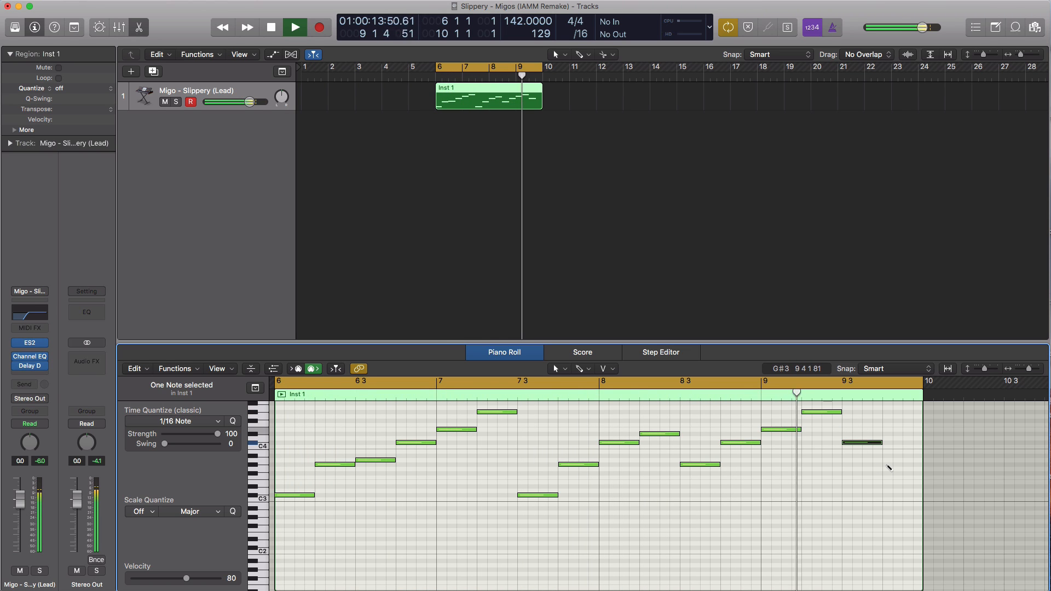
pyautogui.keyDown('super'); pyautogui.click(886, 465); pyautogui.keyUp('super')
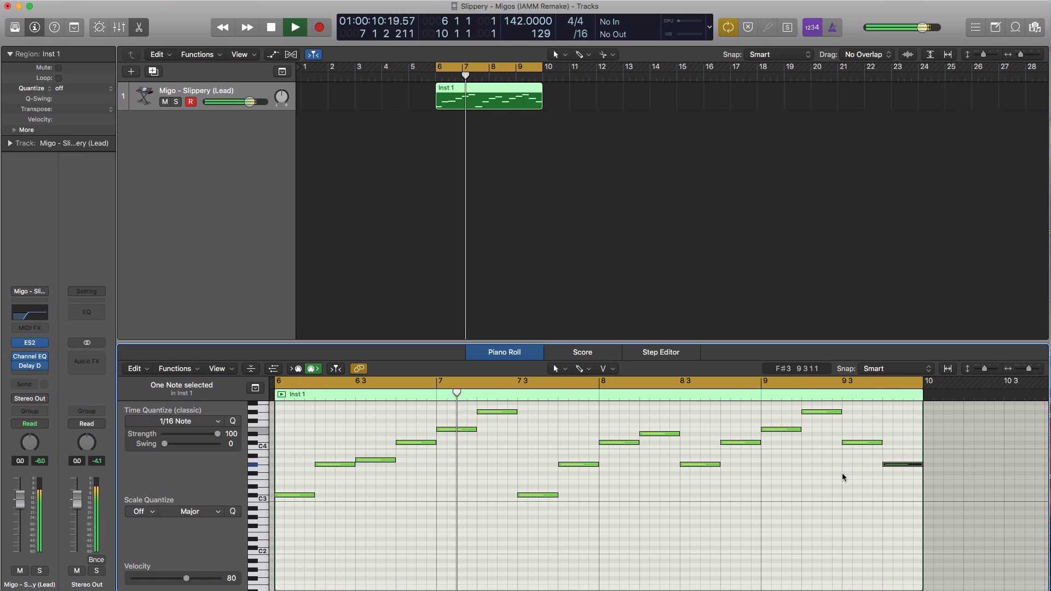
pyautogui.press('space')
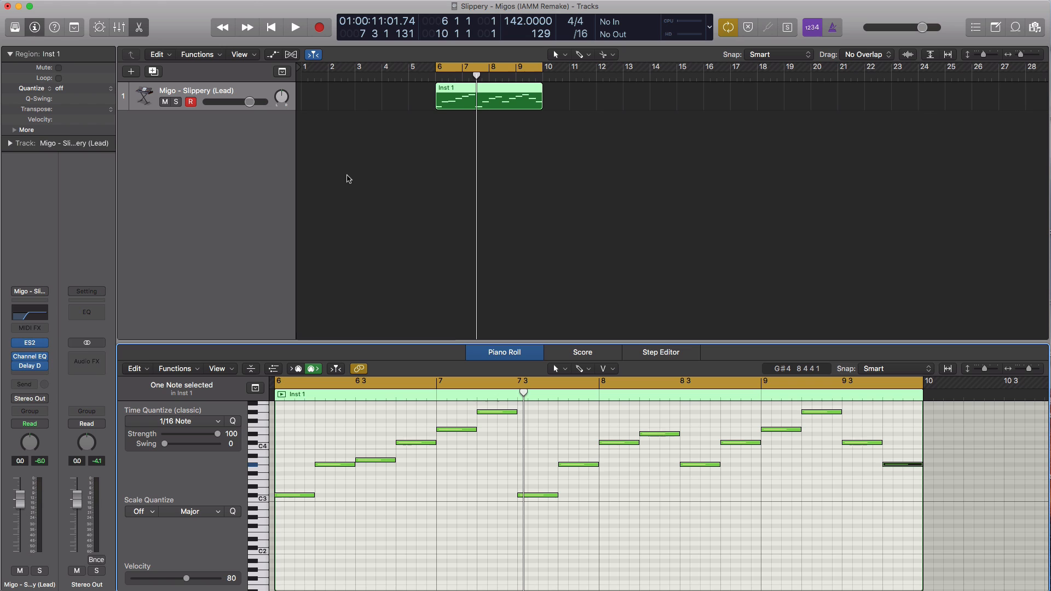
# Move the lead region to bar 1 and repeat it at bars 5 and 9, with the cycle range on bars 9 to 13.
pyautogui.moveTo(487, 104); pyautogui.dragTo(433, 104)
pyautogui.moveTo(442, 102); pyautogui.dragTo(598, 77)
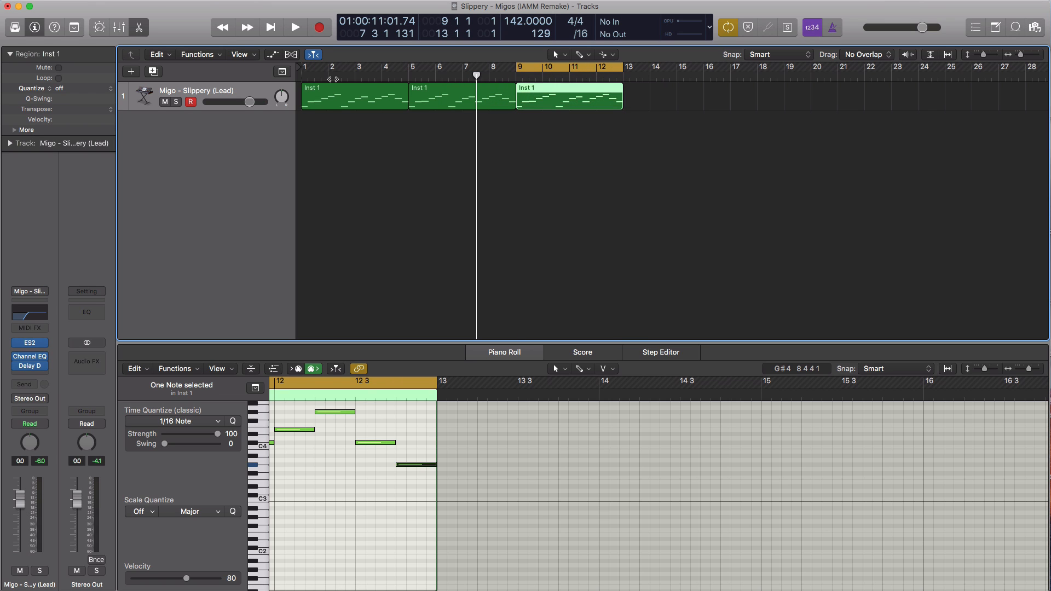
# Add a second software instrument track and load the EXS24 sampler on it.
pyautogui.click(131, 72)
pyautogui.press('Return')
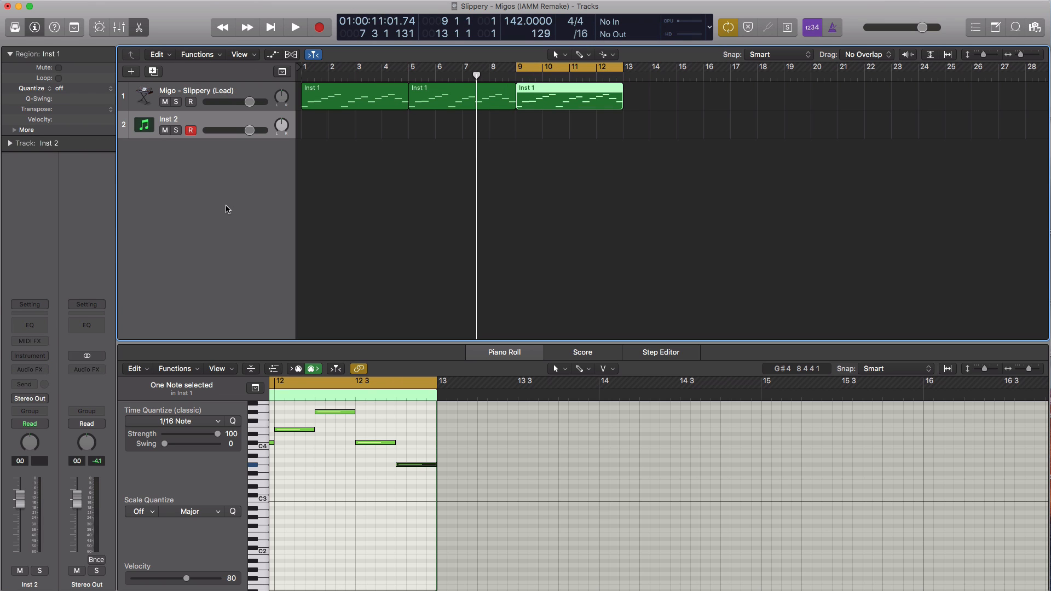
pyautogui.click(44, 357)
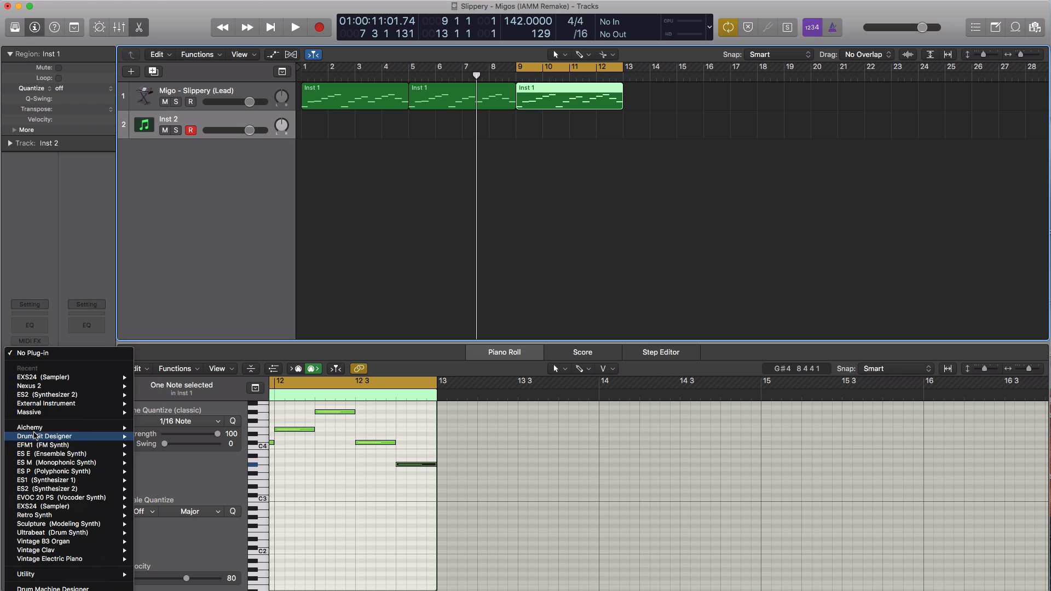
pyautogui.click(45, 380)
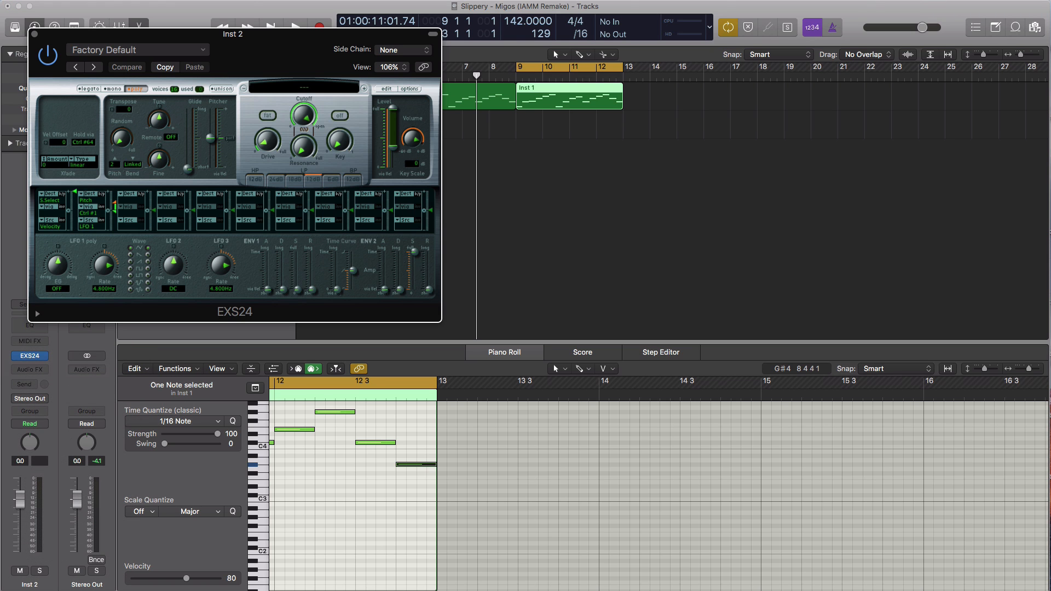
# Load the slippery - drums instrument from the Slippery - Migos (IAMM Remake) set into the EXS24 sampler.
pyautogui.moveTo(279, 62); pyautogui.dragTo(558, 107)
pyautogui.click(575, 134)
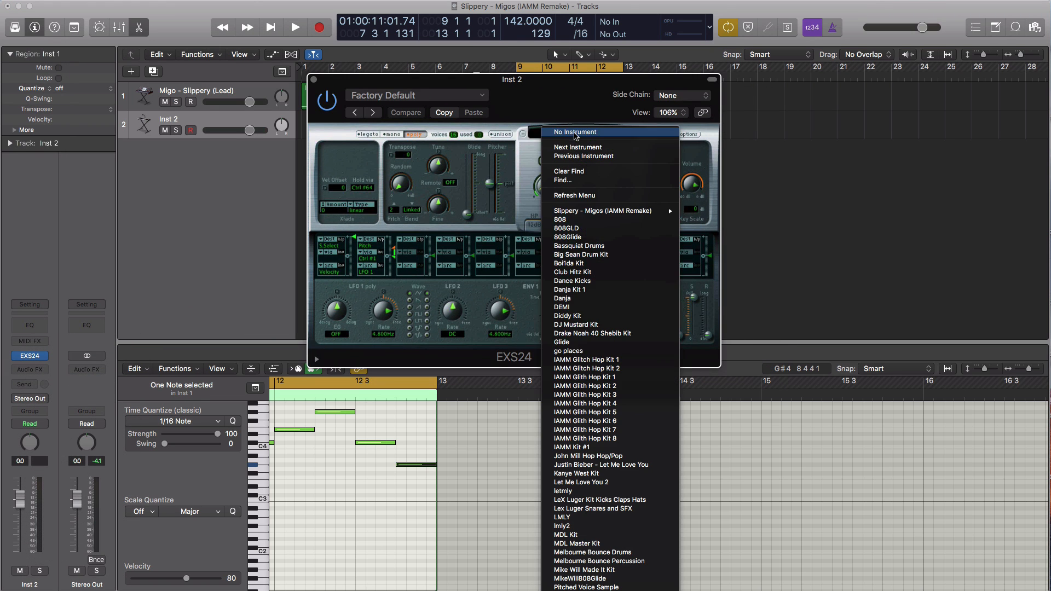
pyautogui.moveTo(590, 213)
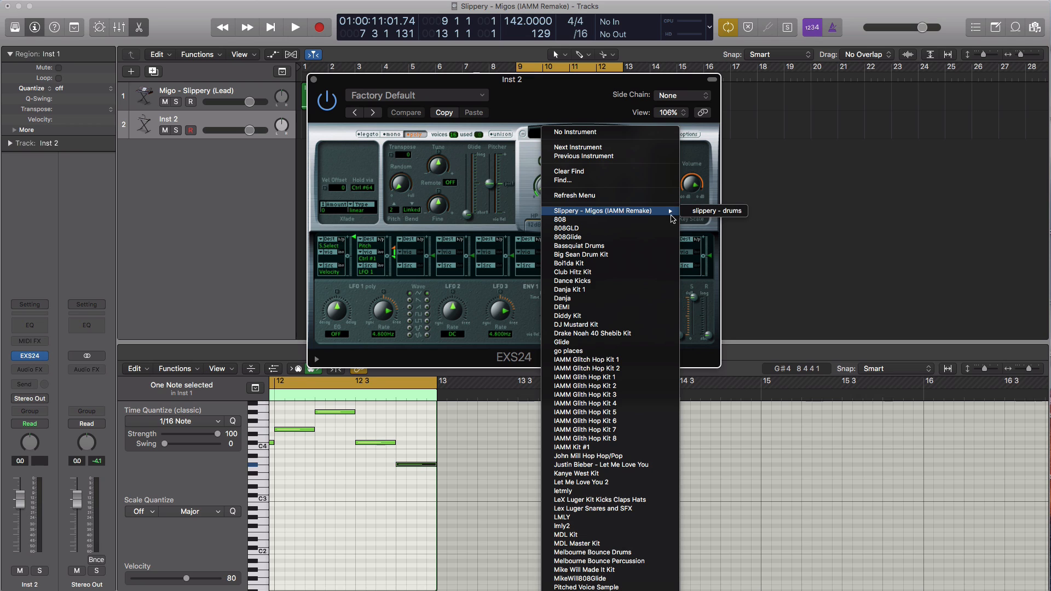
pyautogui.click(697, 212)
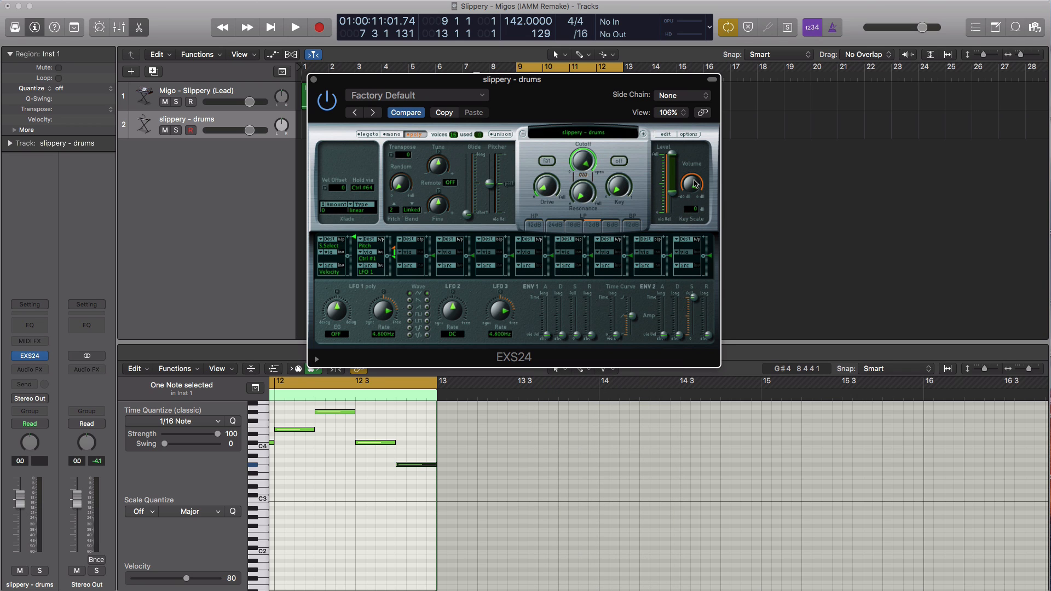
# Create an empty MIDI region on the slippery - drums track and extend it to cover bars 9 to 13.
pyautogui.click(313, 80)
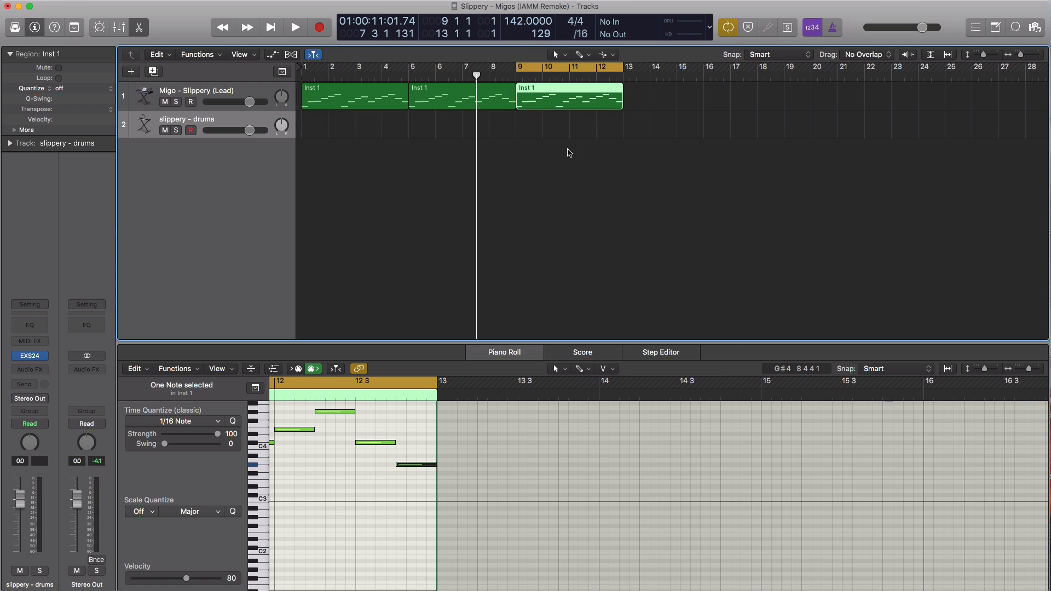
pyautogui.click(530, 132)
pyautogui.moveTo(540, 132); pyautogui.dragTo(623, 132)
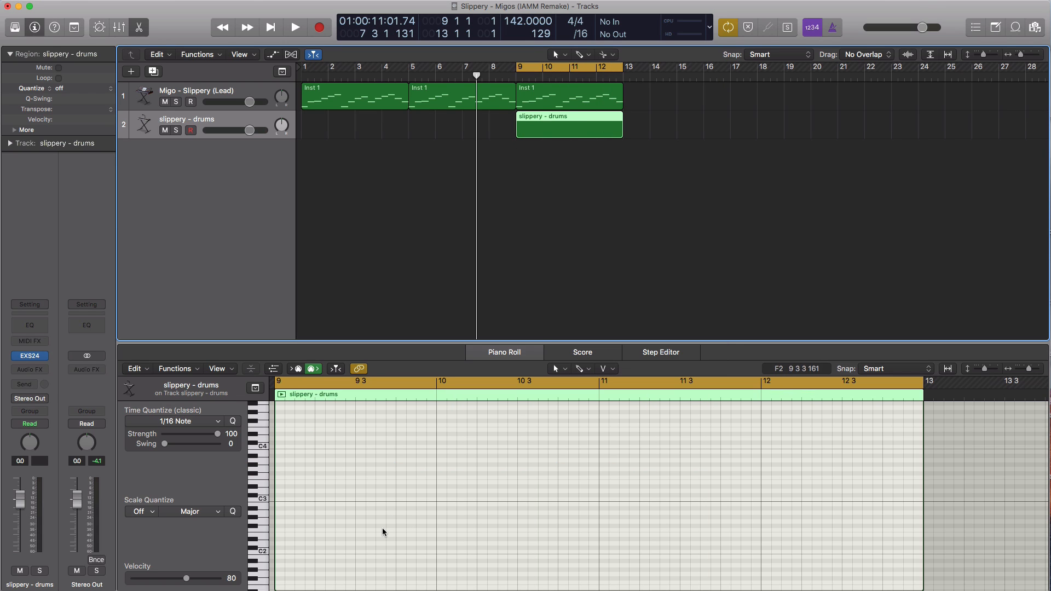
# Add one-beat C#1 drum notes on beat 3 of bars 9, 10, 11 and 12, with the loop playing.
pyautogui.scroll(-2, 380, 539)
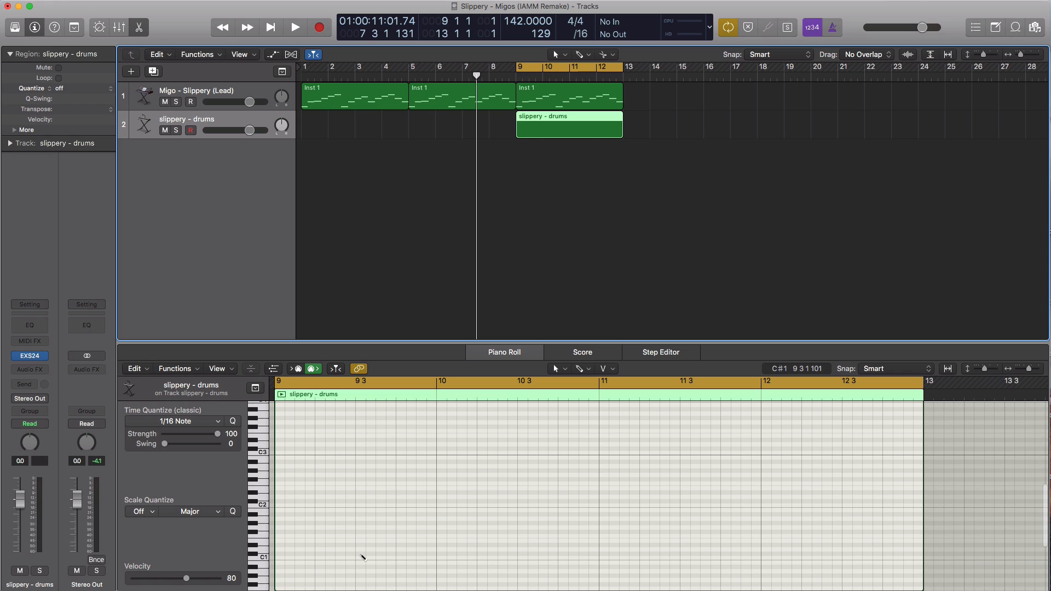
pyautogui.click(361, 554)
pyautogui.press('space')
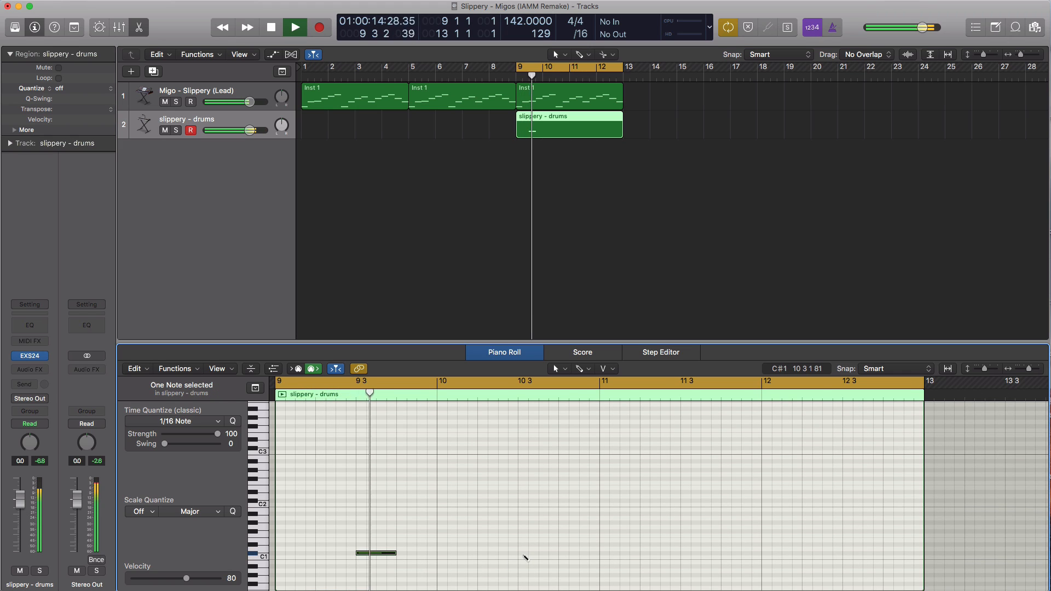
pyautogui.click(525, 554)
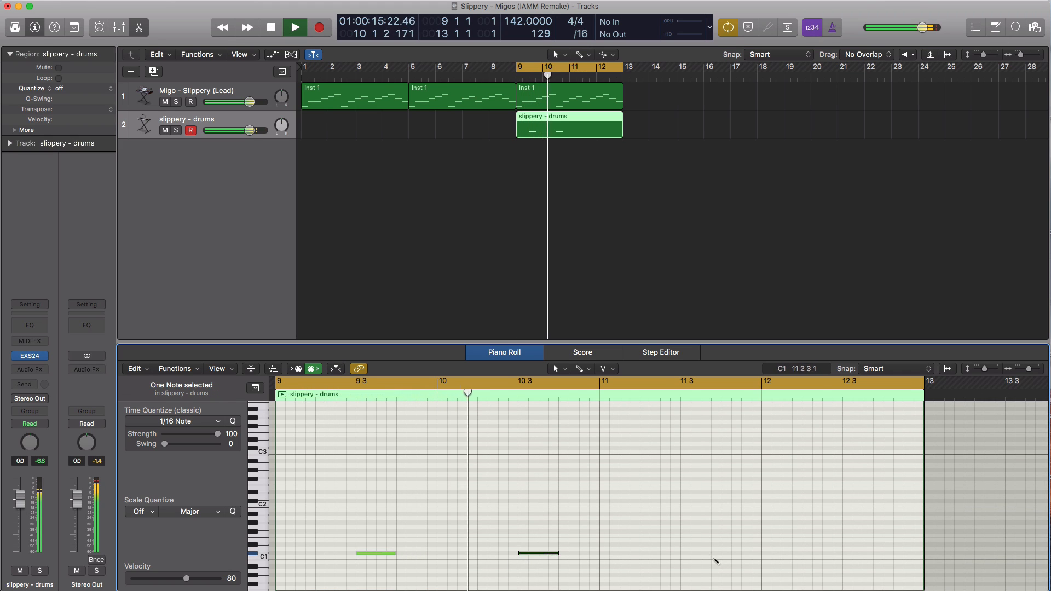
pyautogui.click(686, 553)
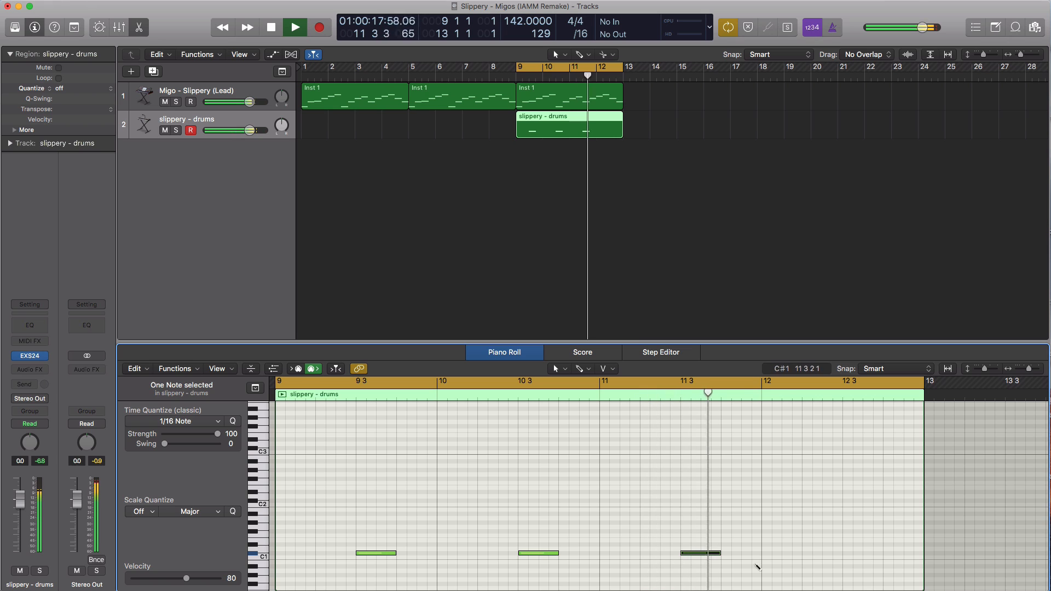
pyautogui.click(844, 553)
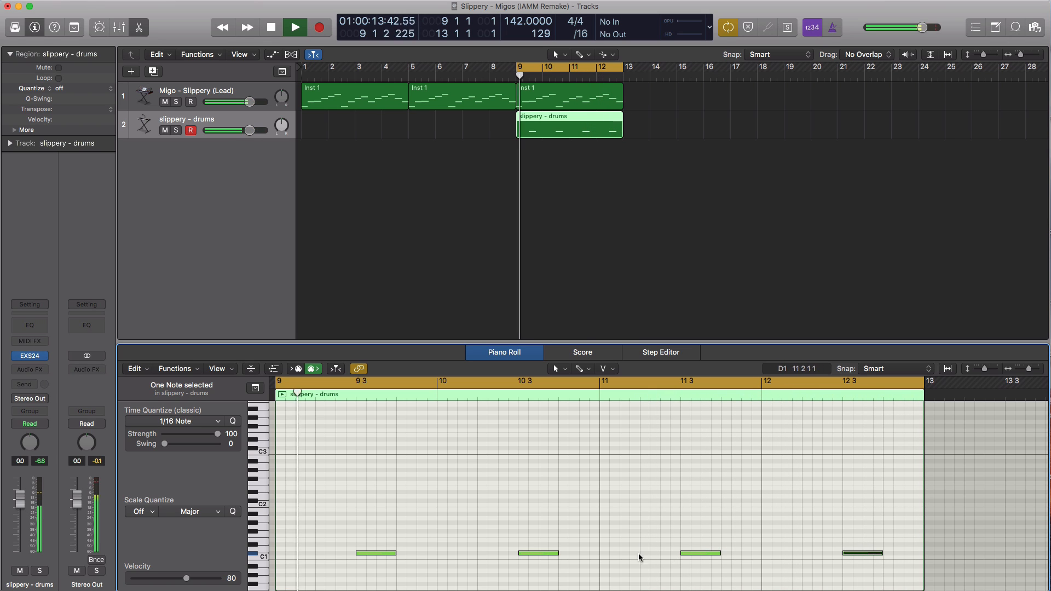
pyautogui.press('space')
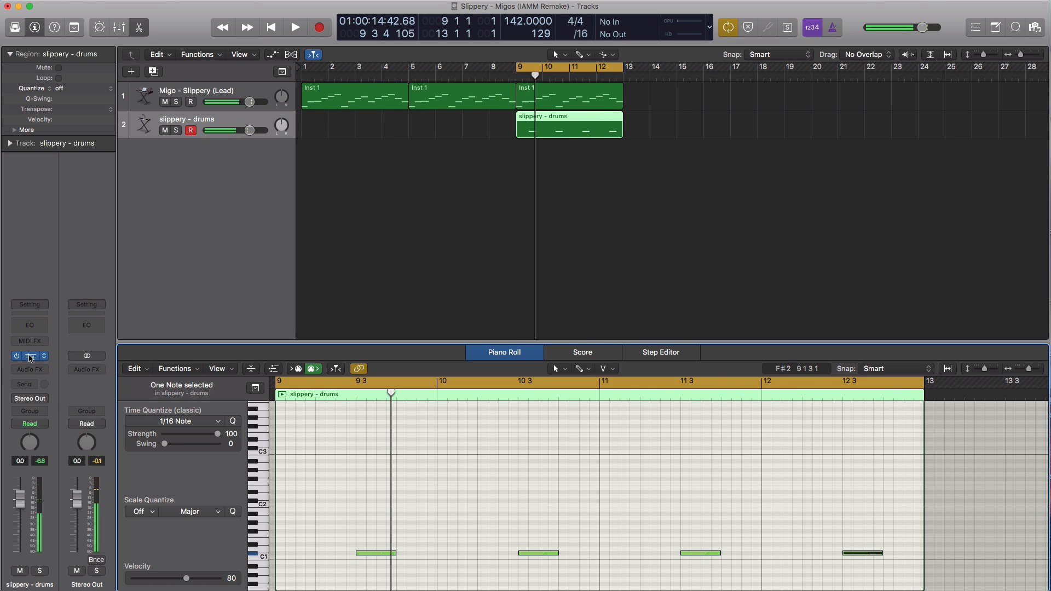
# Set the Tune of the drums' EXS24 sampler to -3 during playback and close the sampler window.
pyautogui.click(31, 356)
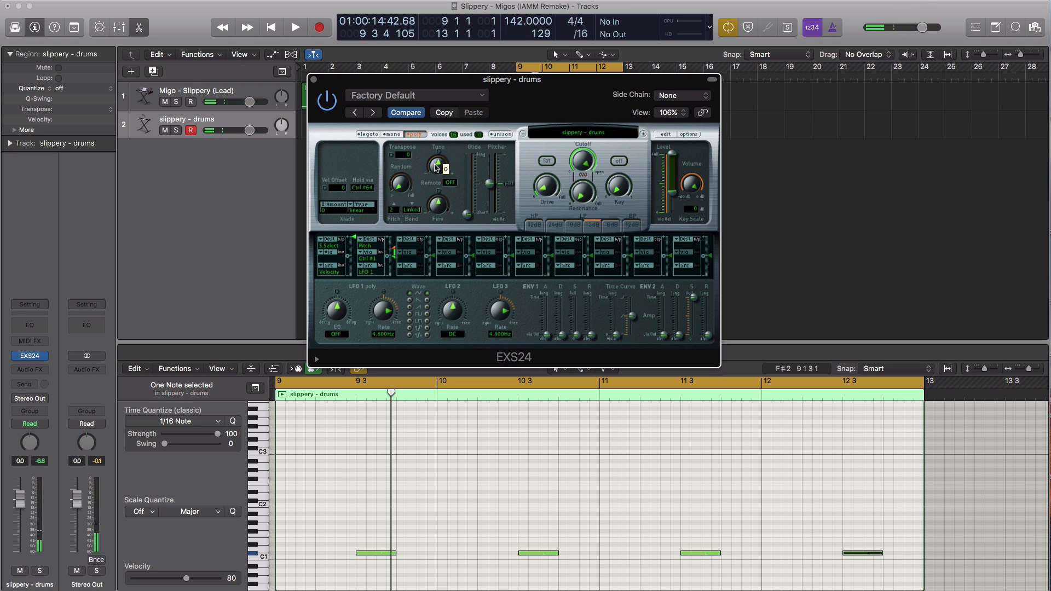
pyautogui.press('space')
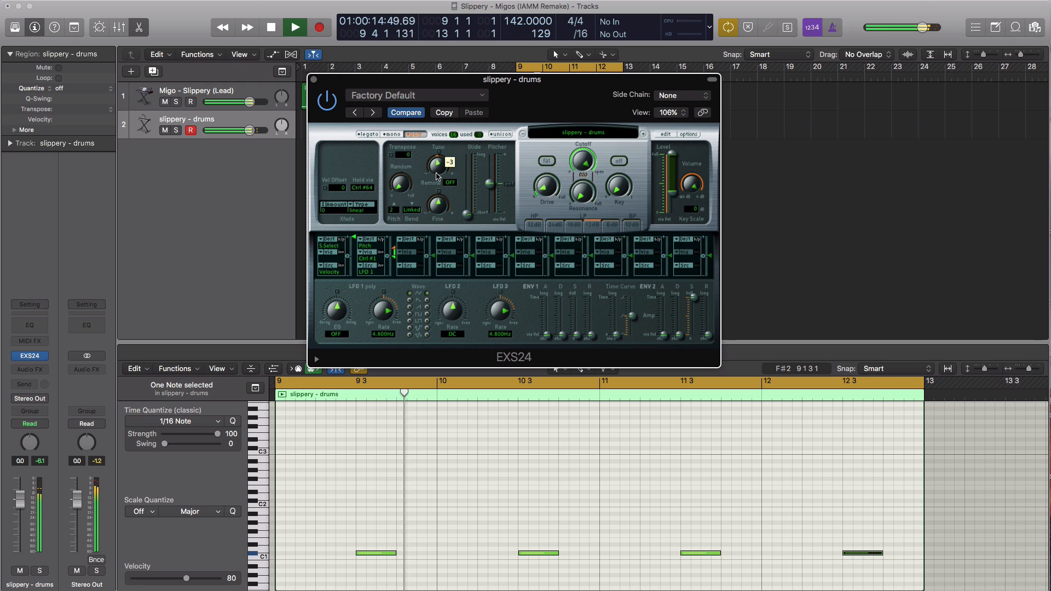
pyautogui.moveTo(436, 169); pyautogui.dragTo(438, 177)
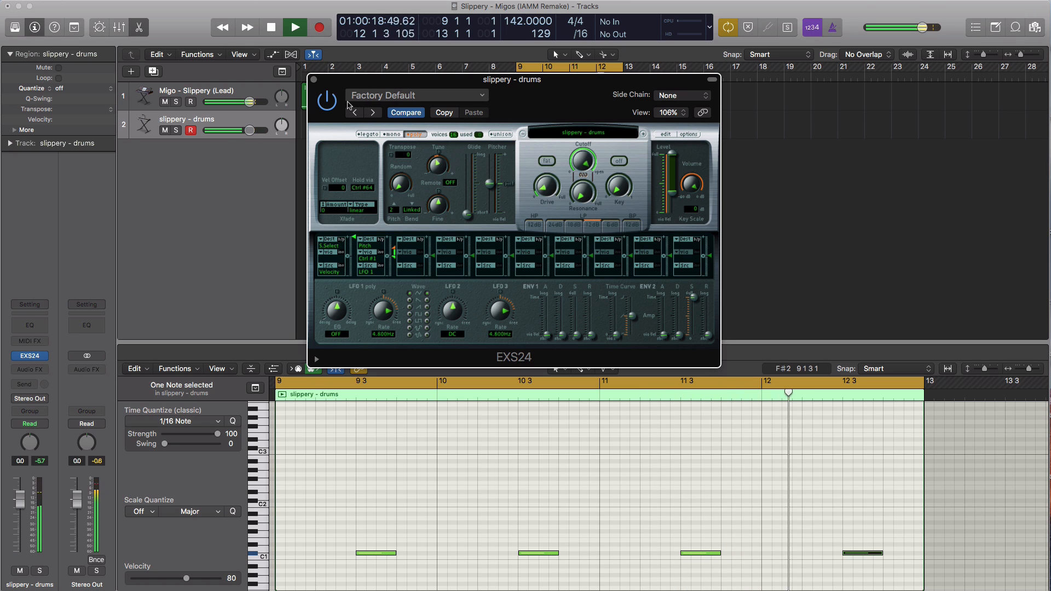
pyautogui.click(313, 80)
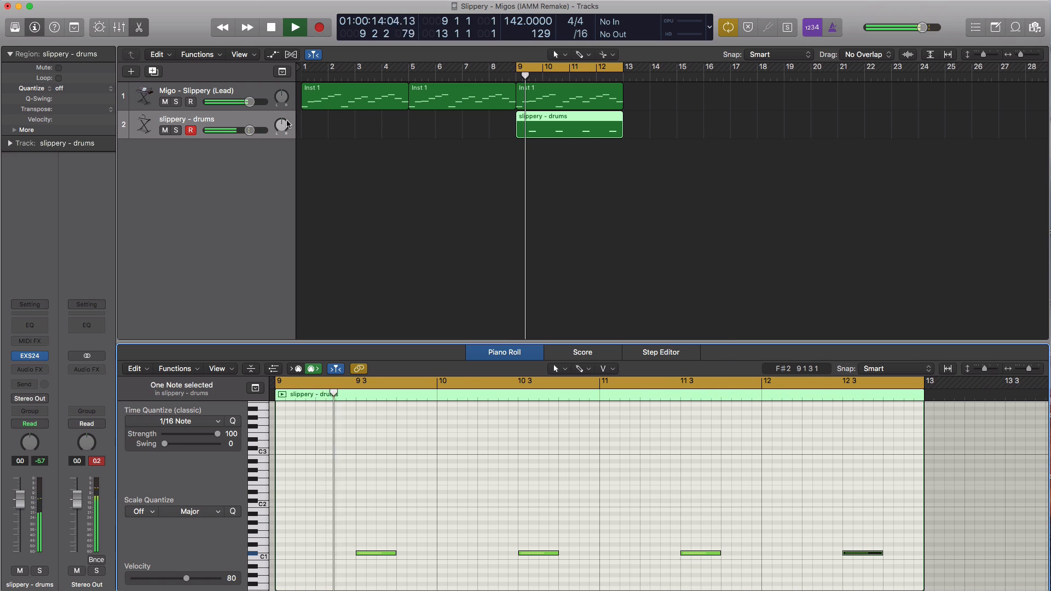
# Lower the lead track's volume, set the drums track's volume to -0.9 dB, and stop playback.
pyautogui.moveTo(249, 103); pyautogui.dragTo(247, 130)
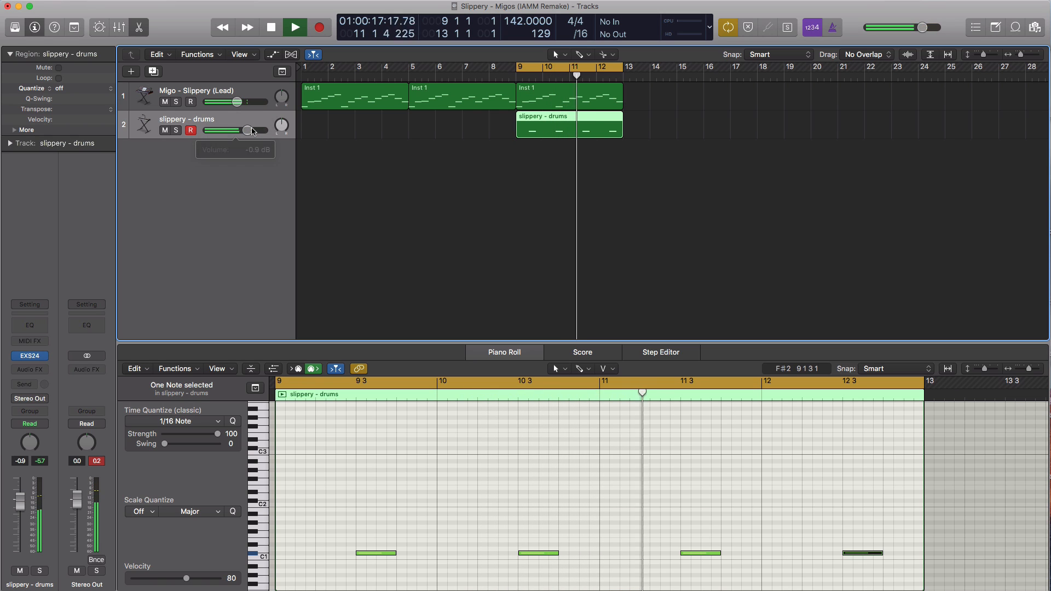
pyautogui.press('space')
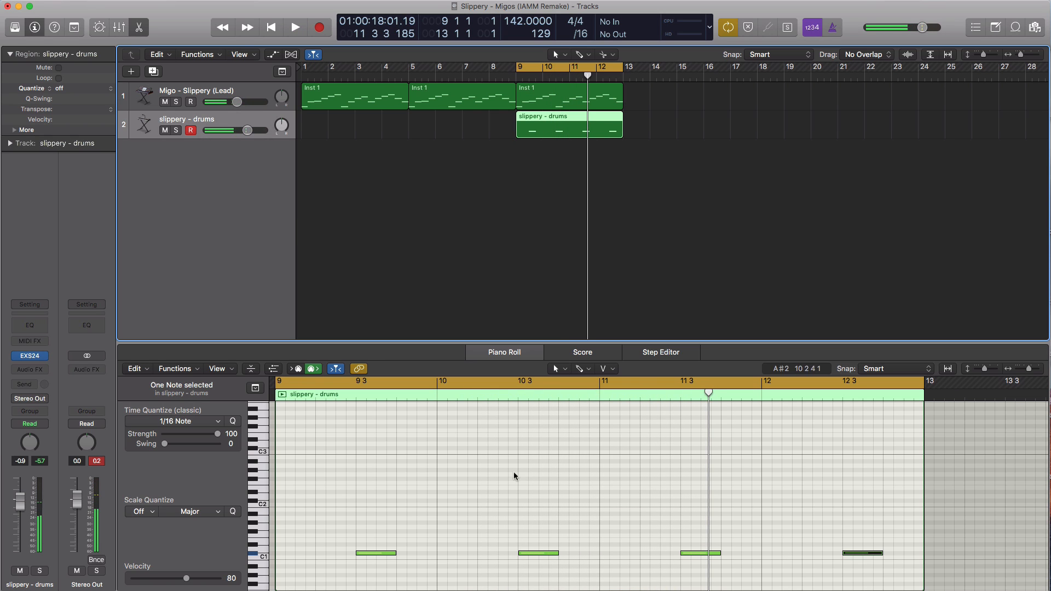
# Set the project's division value to /24.
pyautogui.scroll(5, 514, 477)
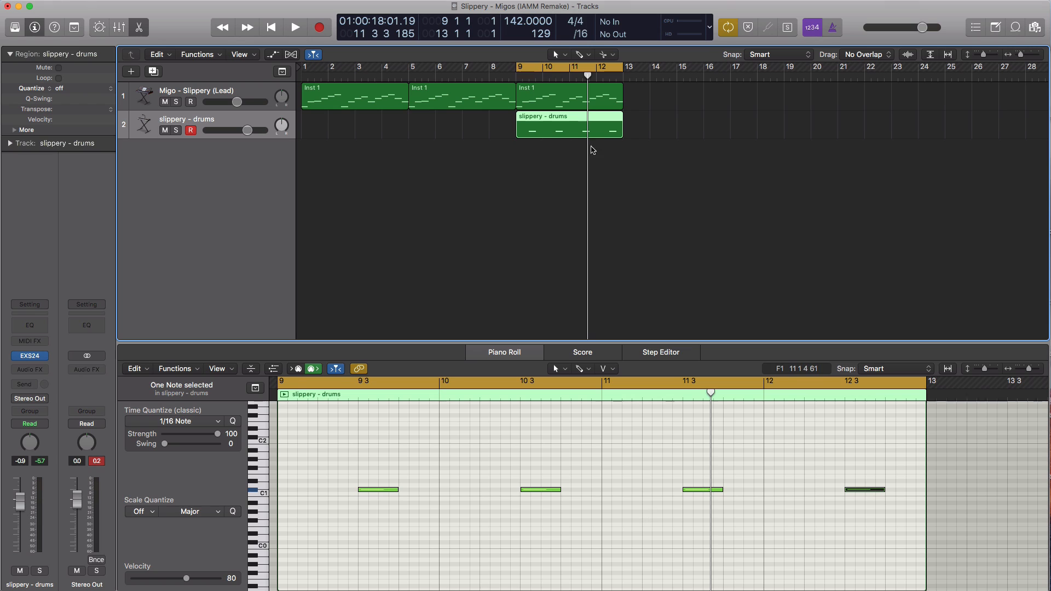
pyautogui.click(586, 34)
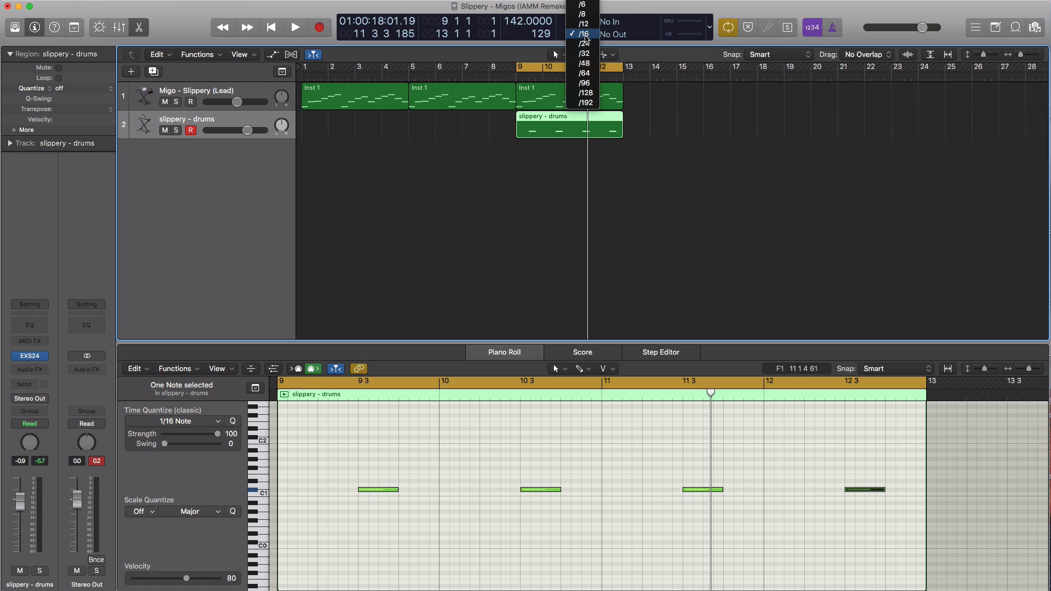
pyautogui.click(585, 44)
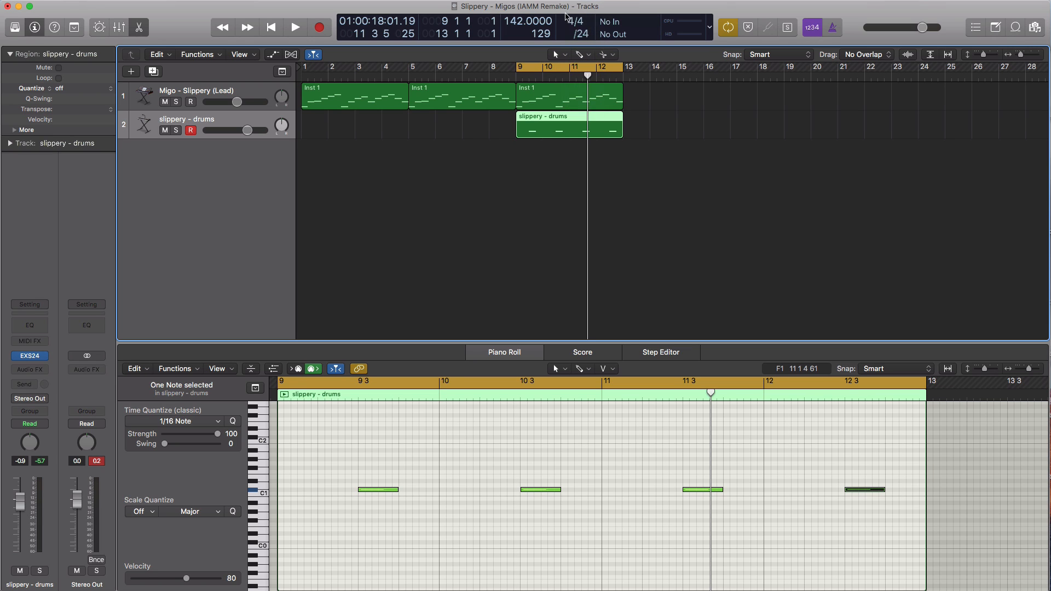
# Examine the LCD options in the control bar and display customization, and close the dialog.
pyautogui.click(712, 29)
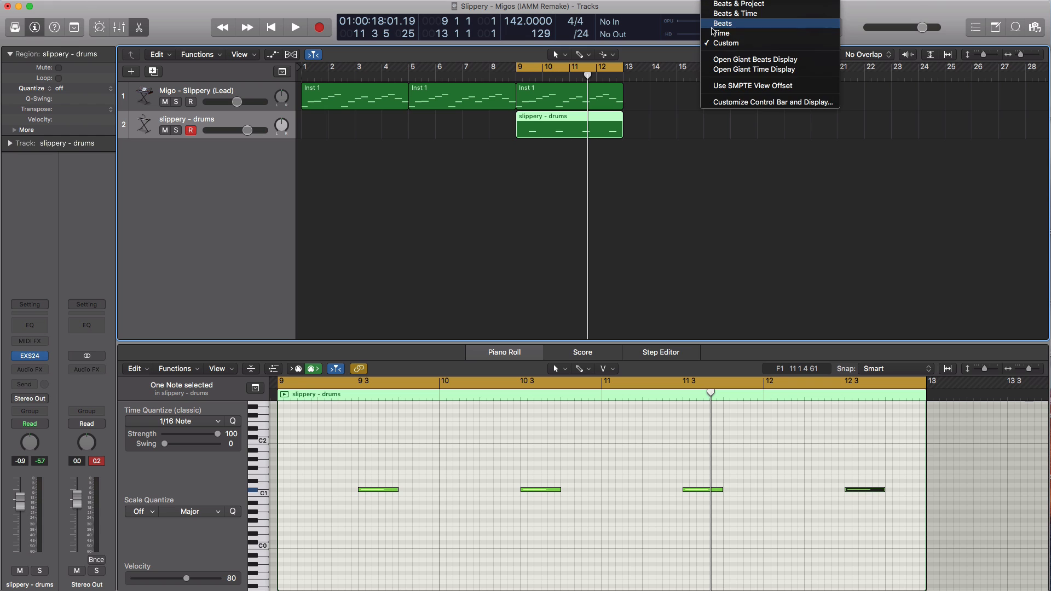
pyautogui.click(759, 103)
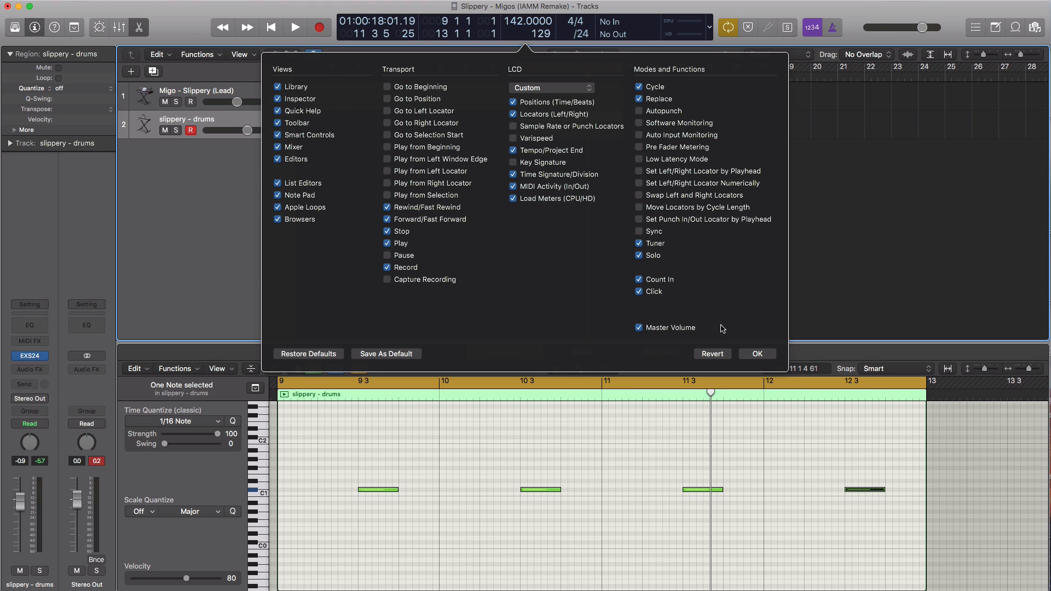
pyautogui.click(757, 354)
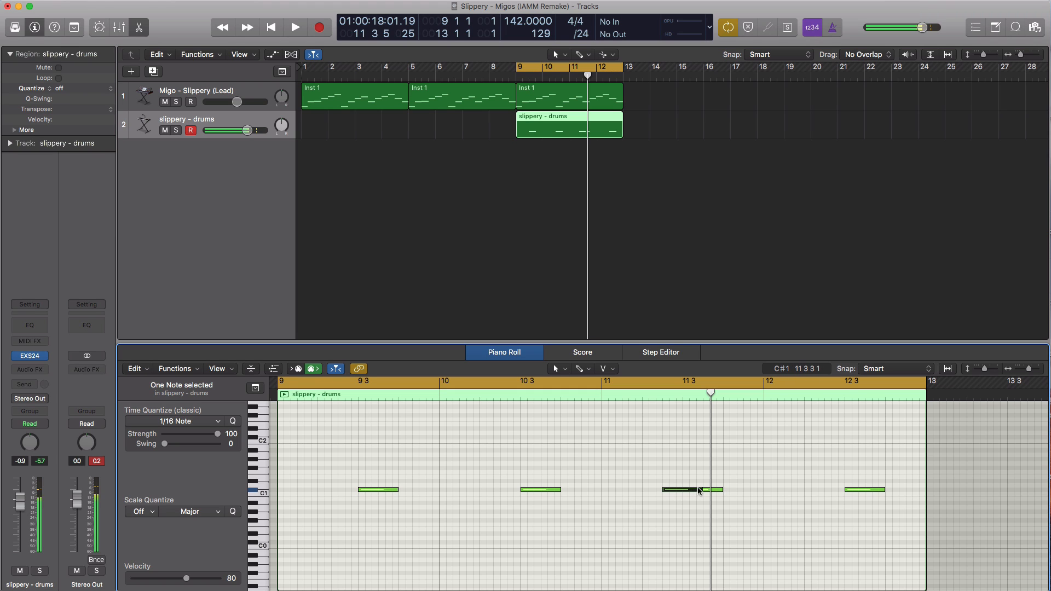
# Fill the half beat before beat 3 of bar 11 with three 1/24 C#1 notes, and set the division to /16.
pyautogui.moveTo(700, 491)
pyautogui.mouseDown()
pyautogui.moveTo(665, 490)
pyautogui.moveTo(680, 490)
pyautogui.mouseUp()
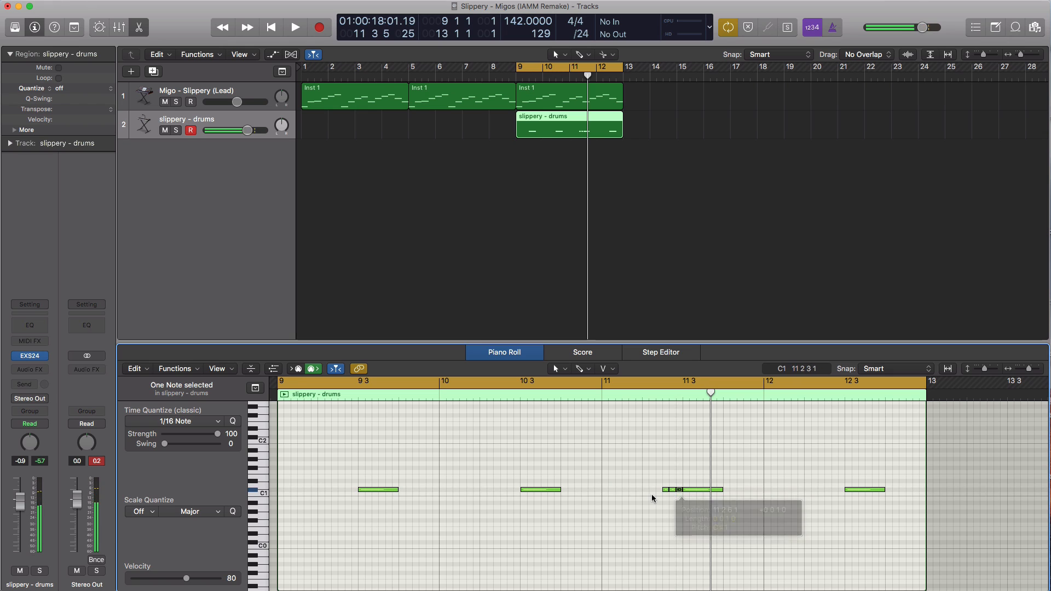
pyautogui.press('space')
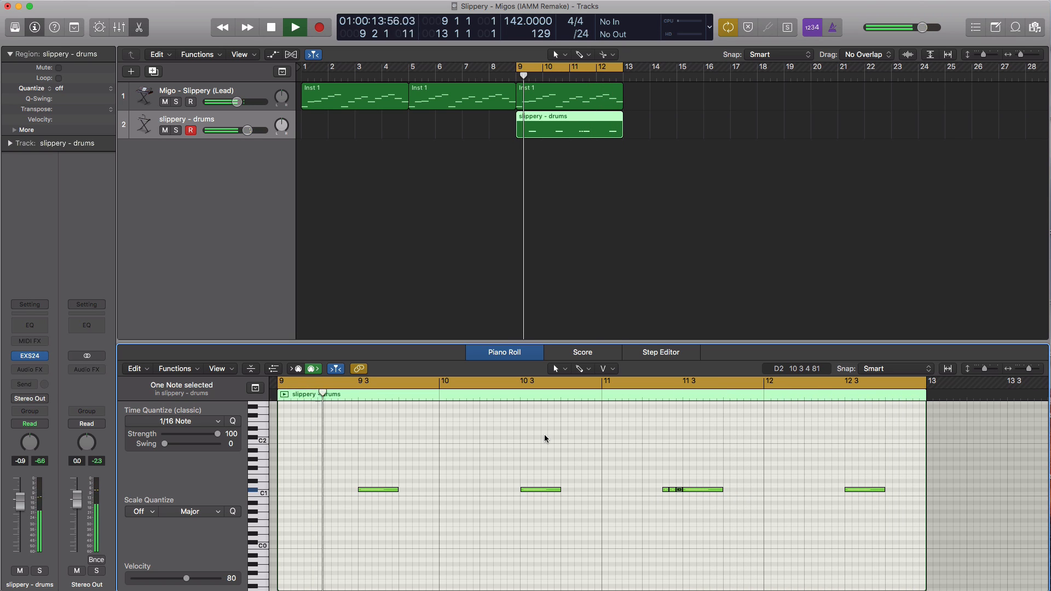
pyautogui.press('space')
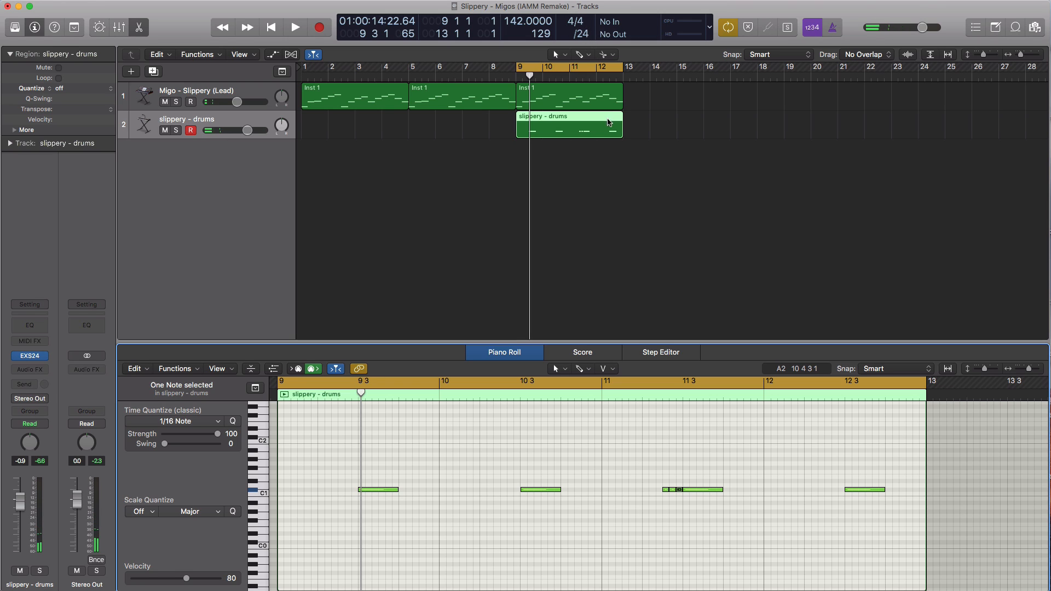
pyautogui.click(583, 35)
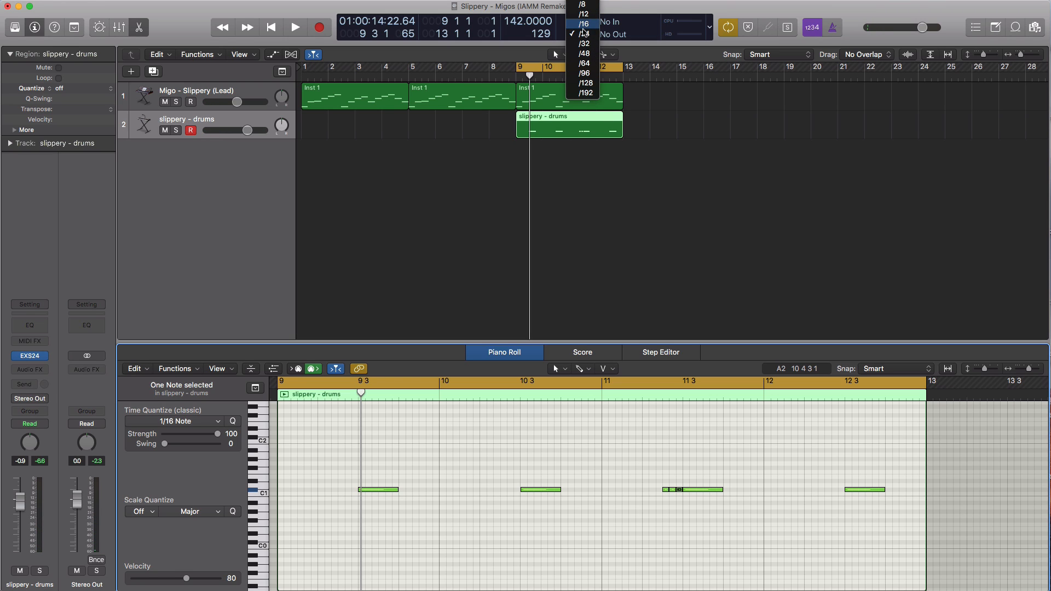
pyautogui.click(583, 25)
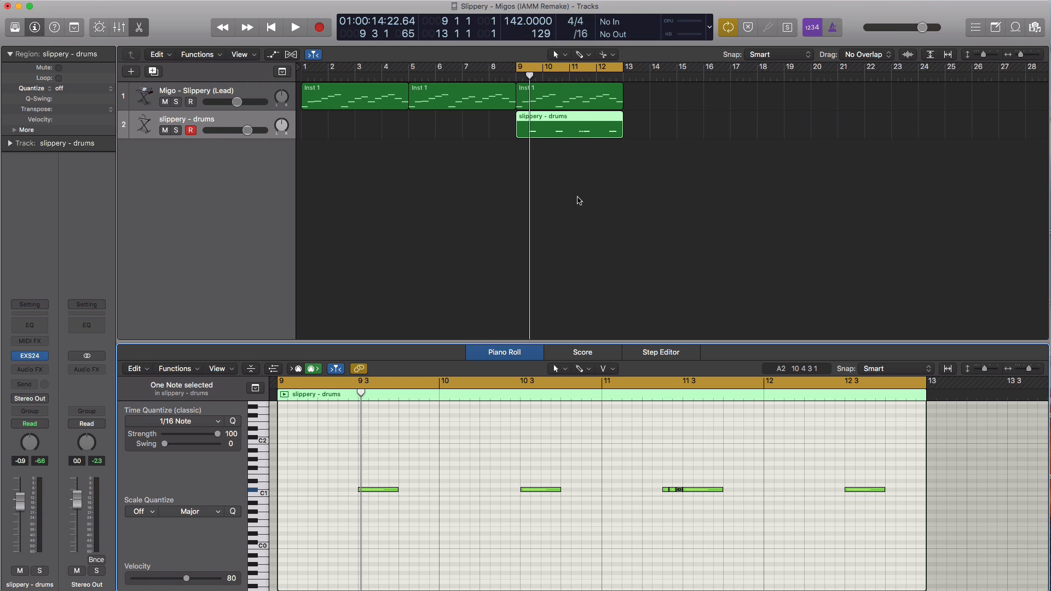
# Duplicate the slippery - drums track as a third track and check its EXS24 sampler.
pyautogui.press('space')
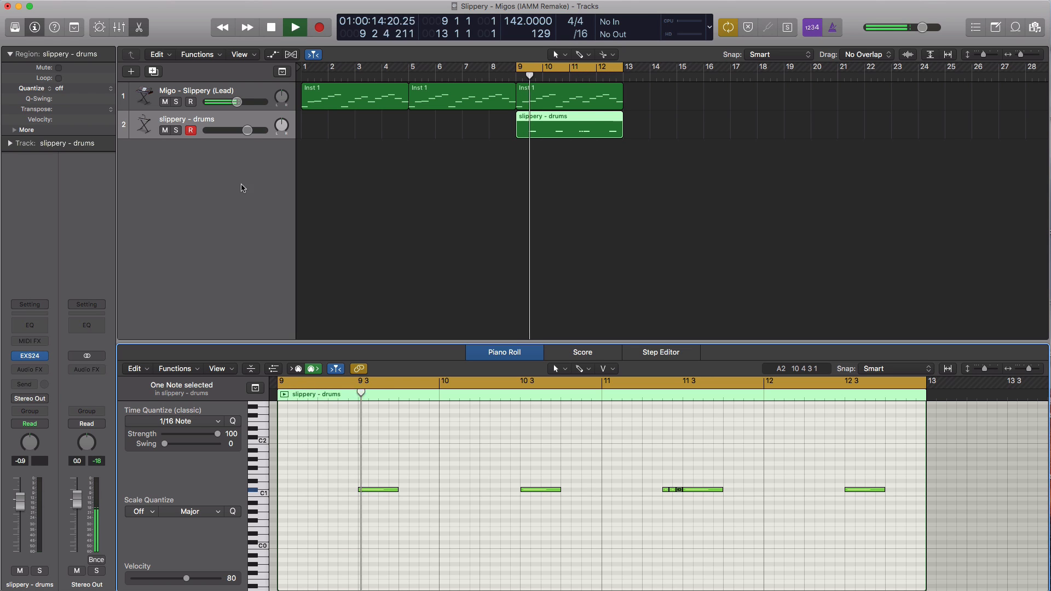
pyautogui.click(154, 72)
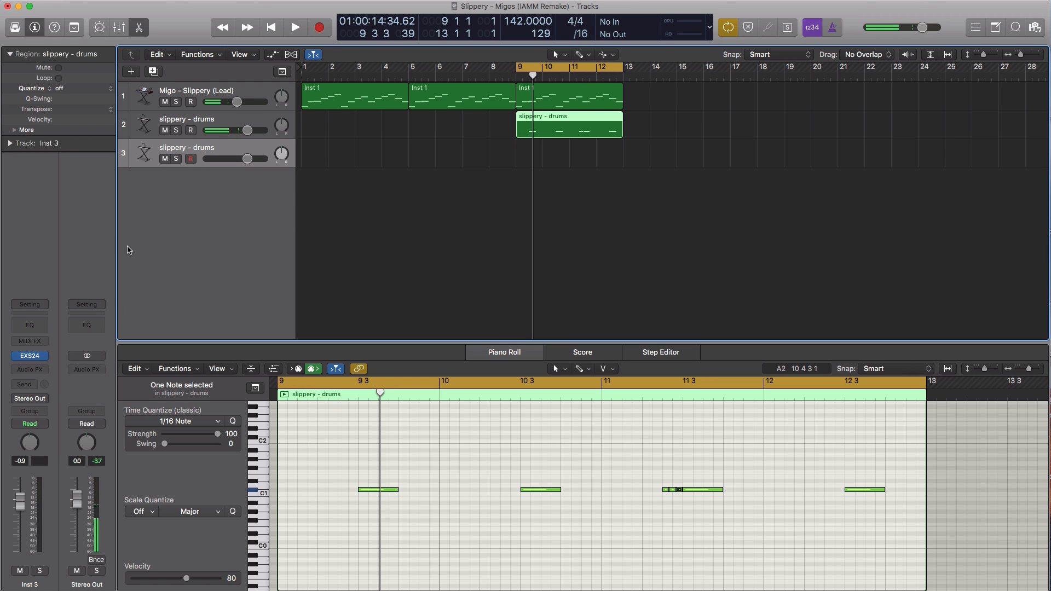
pyautogui.click(31, 357)
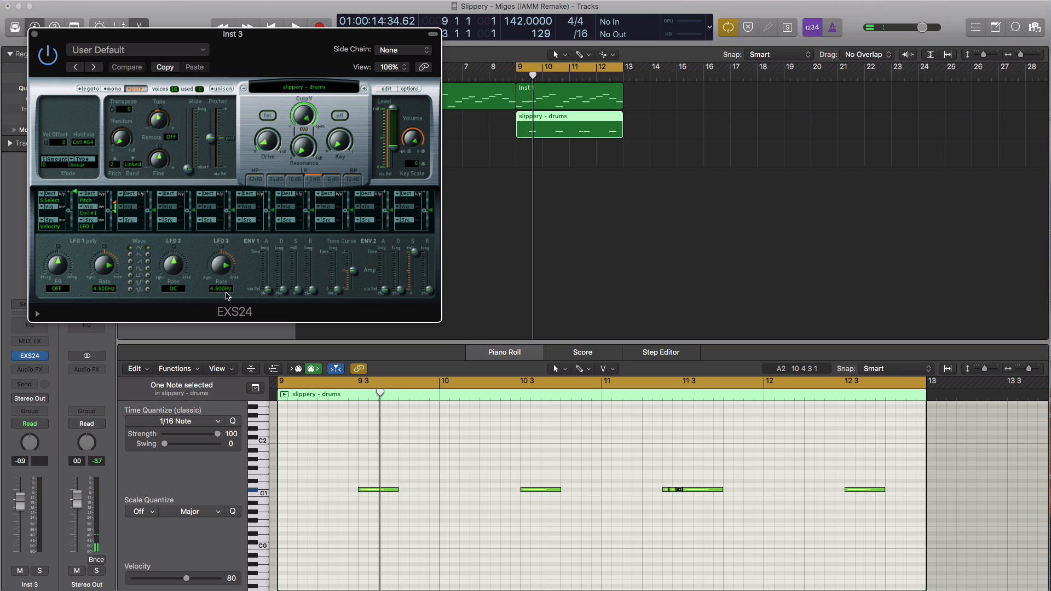
pyautogui.moveTo(218, 133); pyautogui.dragTo(338, 205)
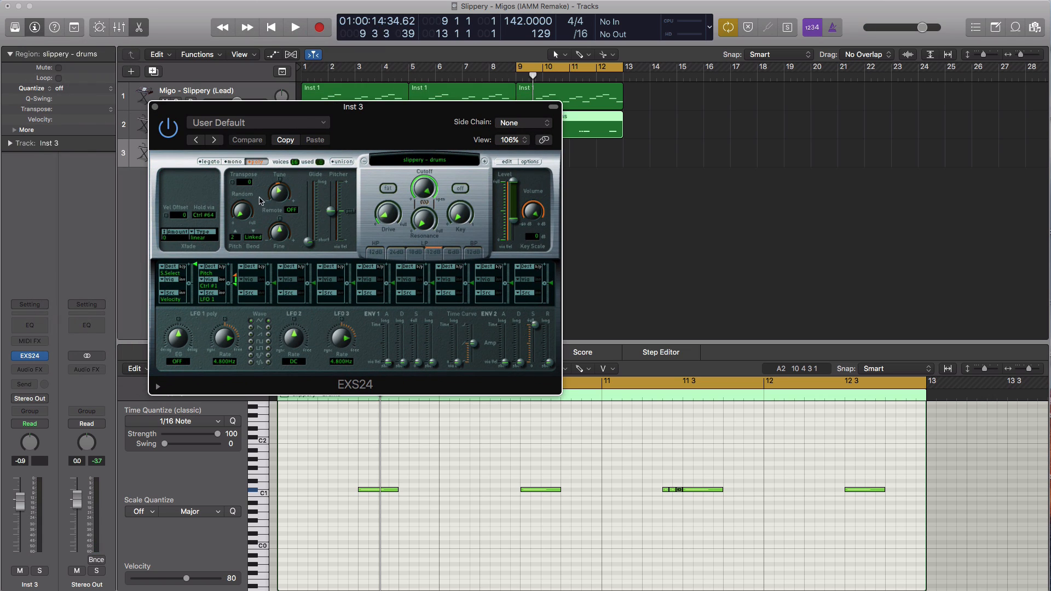
pyautogui.click(155, 107)
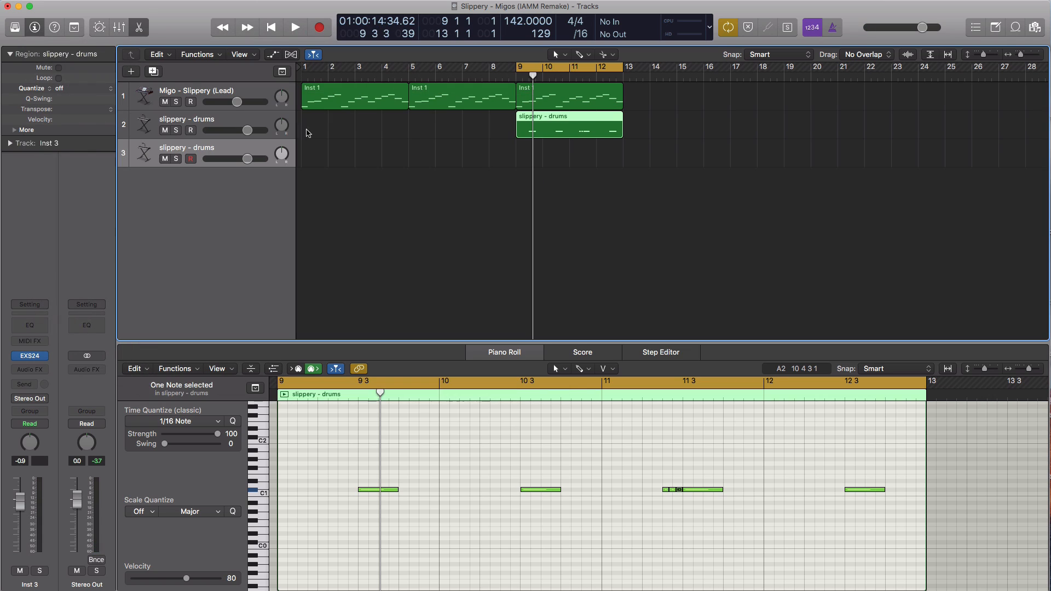
# Create an empty MIDI region for bars 9 to 13 on the duplicated drums track and audition the loop.
pyautogui.click(528, 162)
pyautogui.moveTo(541, 160); pyautogui.dragTo(623, 162)
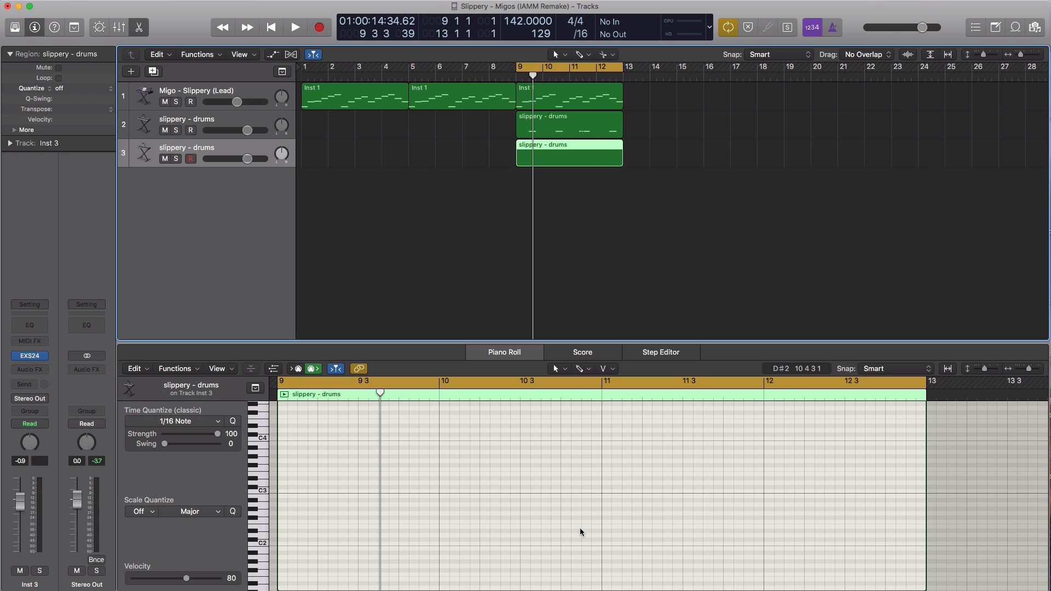
pyautogui.press('space')
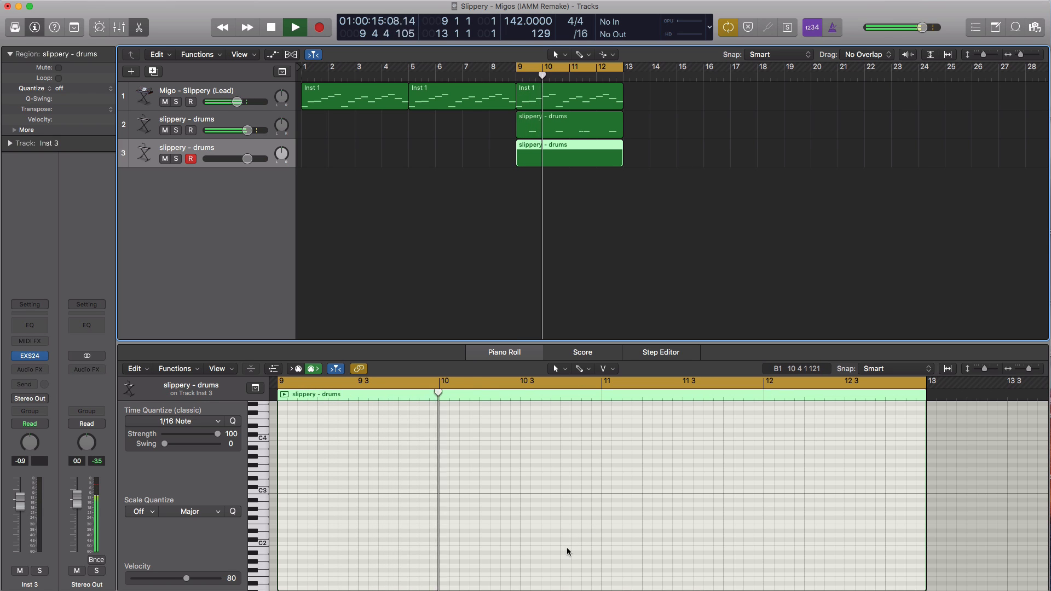
pyautogui.press('space')
# Place a short note on beat 4 of bar 10, move it to F#1, and play the loop.
pyautogui.keyDown('super'); pyautogui.click(564, 531); pyautogui.keyUp('super')
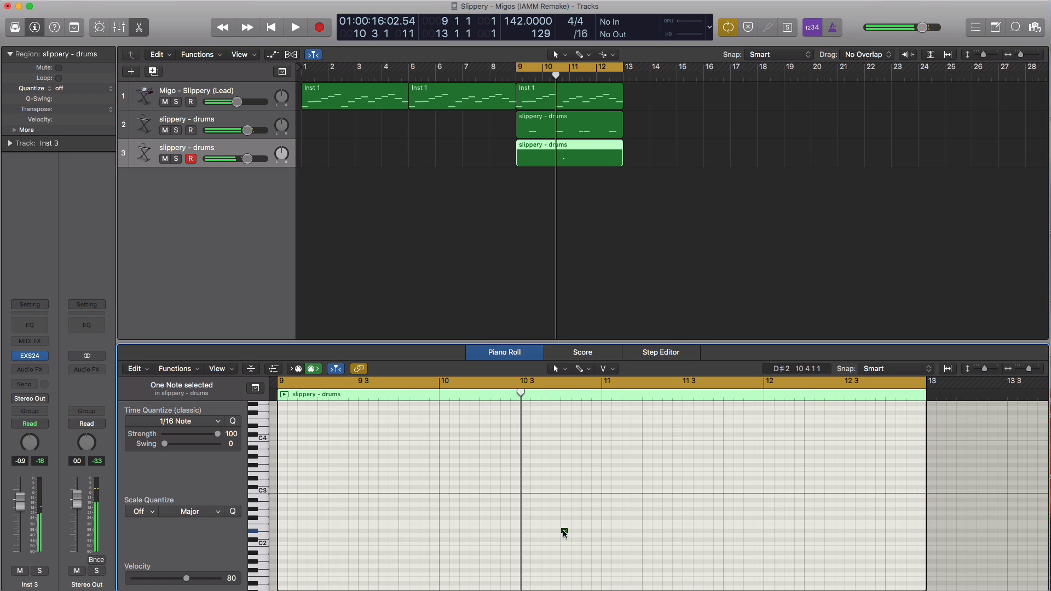
pyautogui.moveTo(564, 532); pyautogui.dragTo(566, 535)
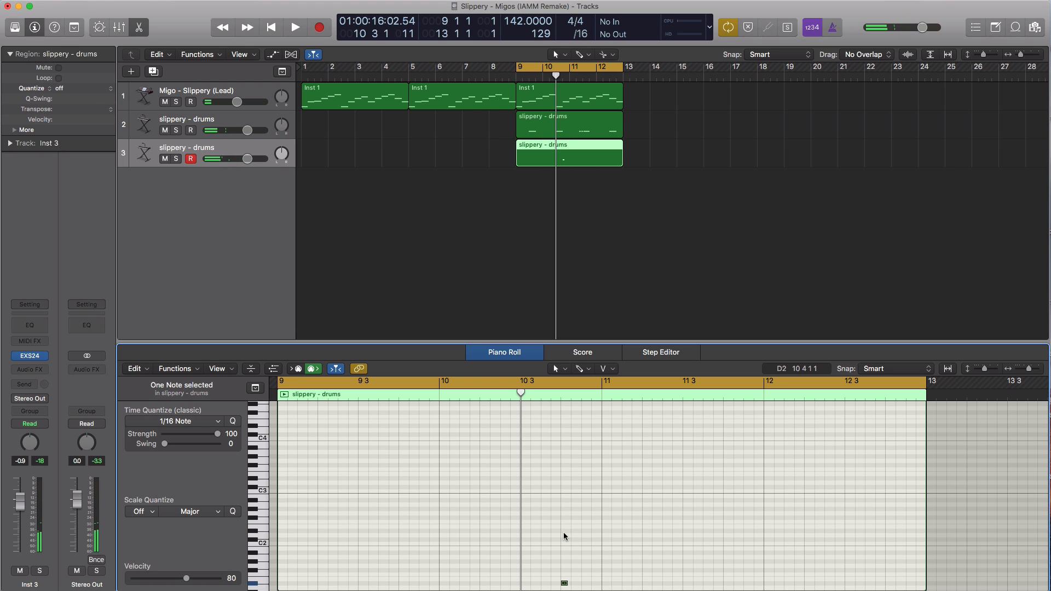
pyautogui.scroll(-3, 576, 536)
pyautogui.moveTo(564, 540); pyautogui.dragTo(564, 527)
pyautogui.press('space')
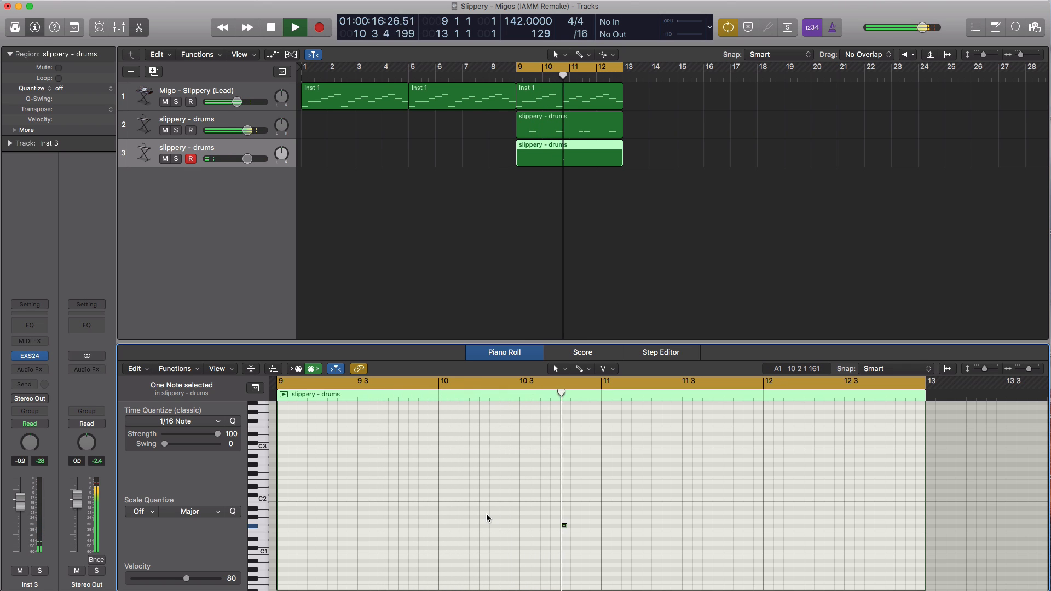
# Place a second F#1 note on beat 2 of bar 12 and set the third track's volume to -8.0 dB.
pyautogui.click(807, 526)
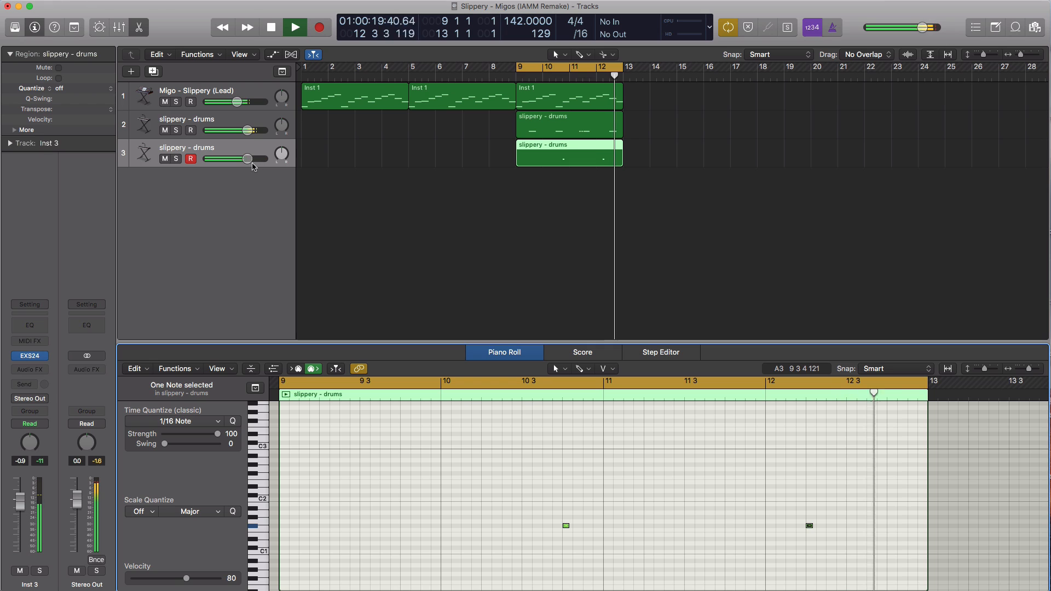
pyautogui.moveTo(247, 159); pyautogui.dragTo(232, 159)
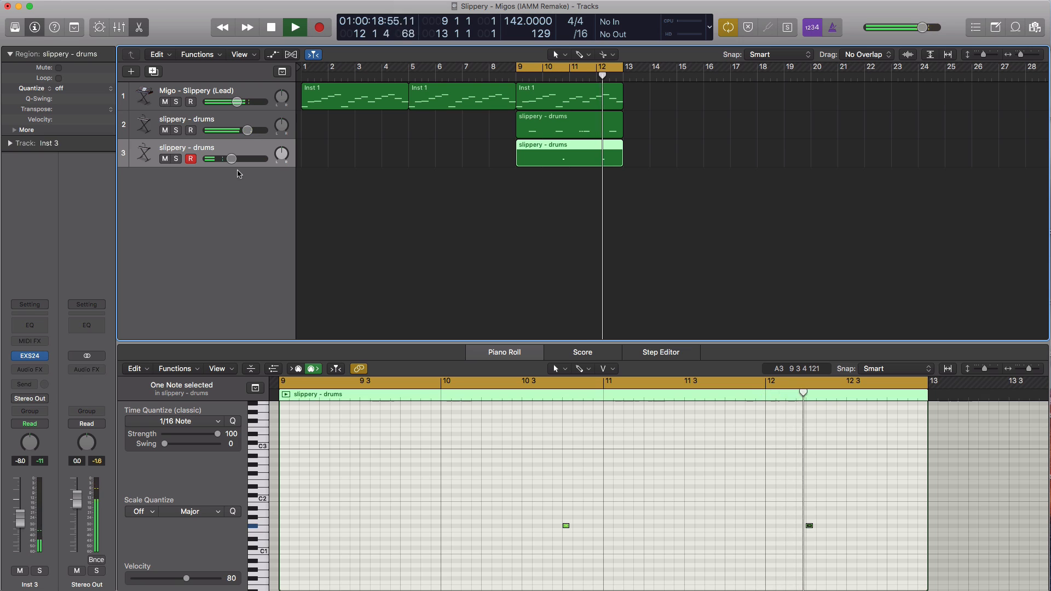
# Duplicate the third drums track as a fourth track and create an empty MIDI region on it spanning bars 9 to 13.
pyautogui.click(153, 72)
pyautogui.click(530, 190)
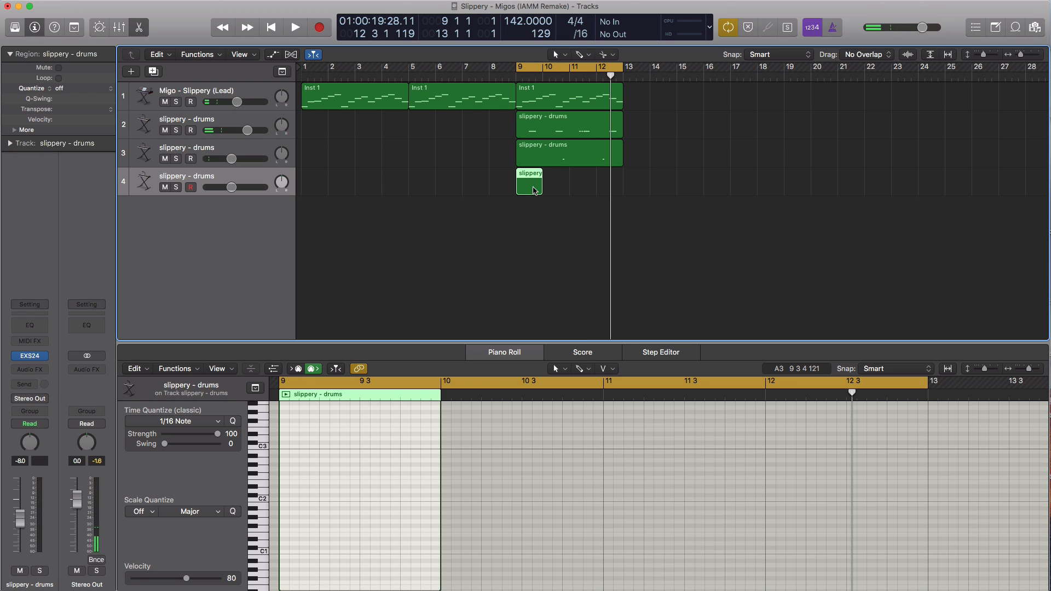
pyautogui.moveTo(554, 189); pyautogui.dragTo(622, 189)
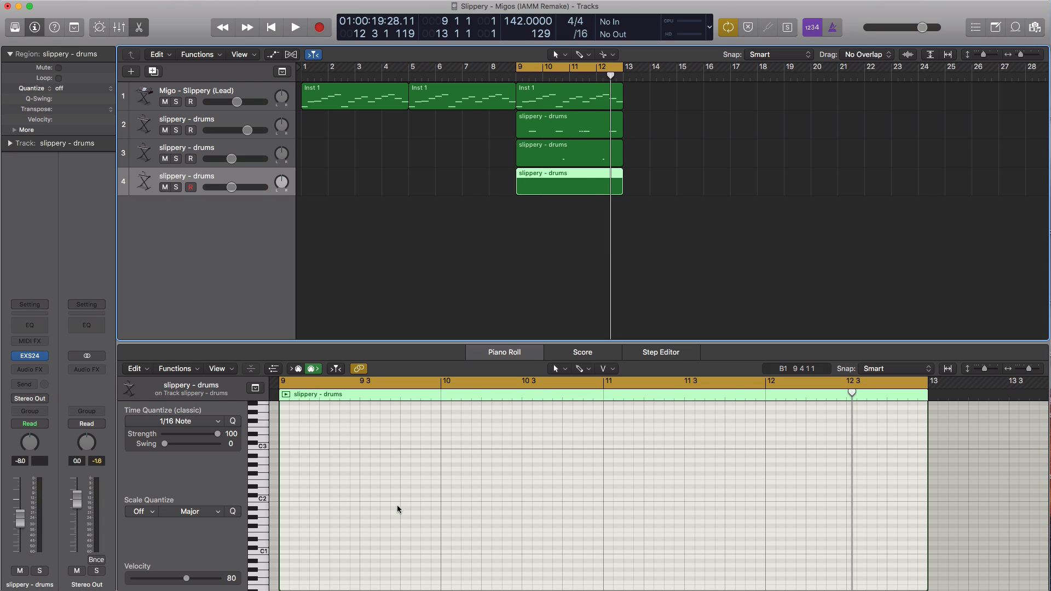
# Place a C3 note at the start of bar 9, set the fourth track's volume to -1.1 dB, and audition it.
pyautogui.scroll(3, 389, 500)
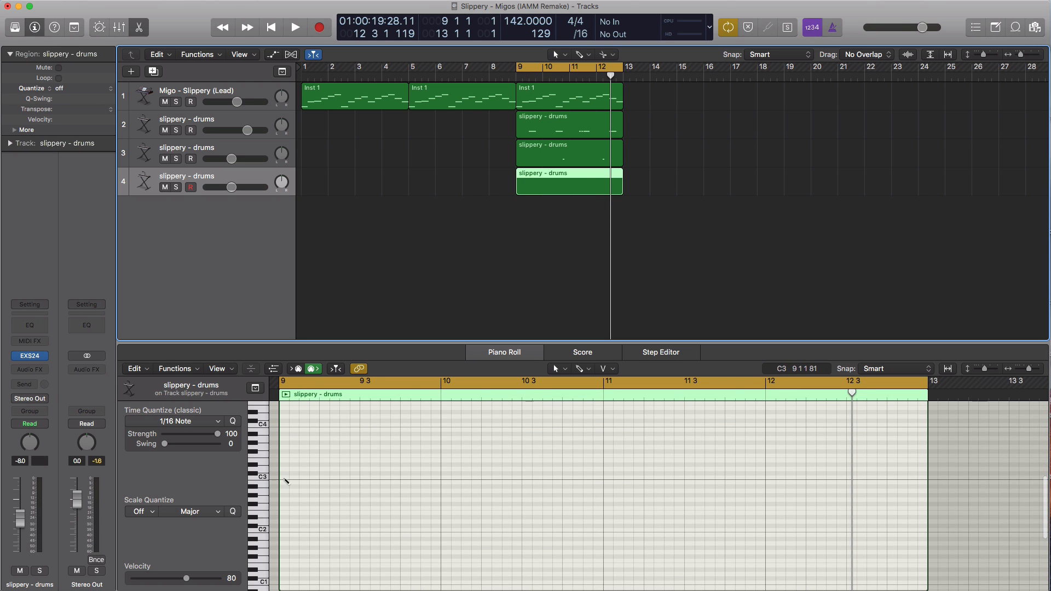
pyautogui.click(294, 481)
pyautogui.moveTo(283, 477); pyautogui.dragTo(287, 477)
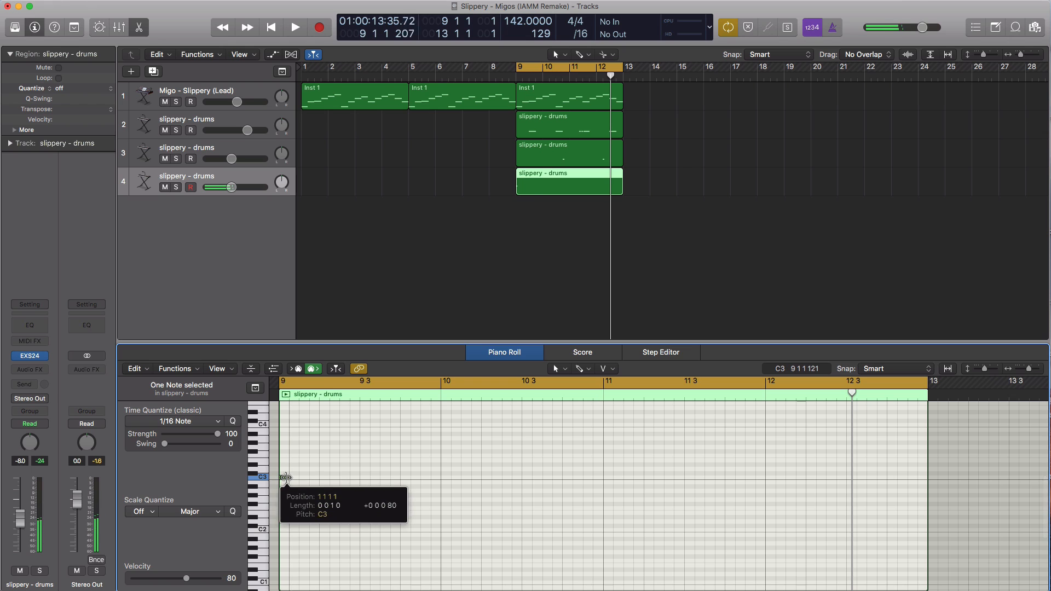
pyautogui.moveTo(232, 188); pyautogui.dragTo(243, 188)
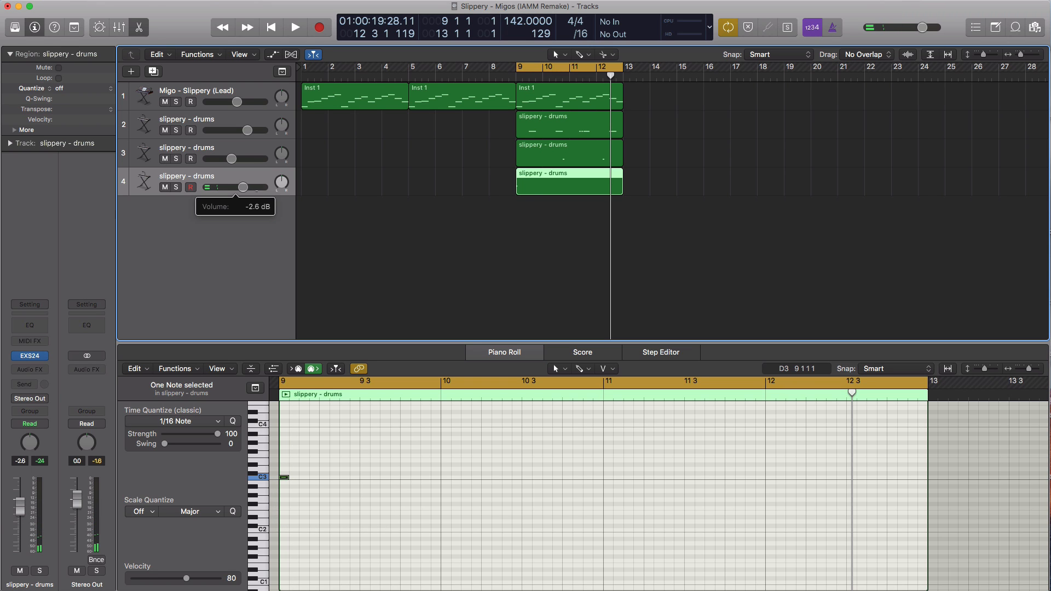
pyautogui.press('space')
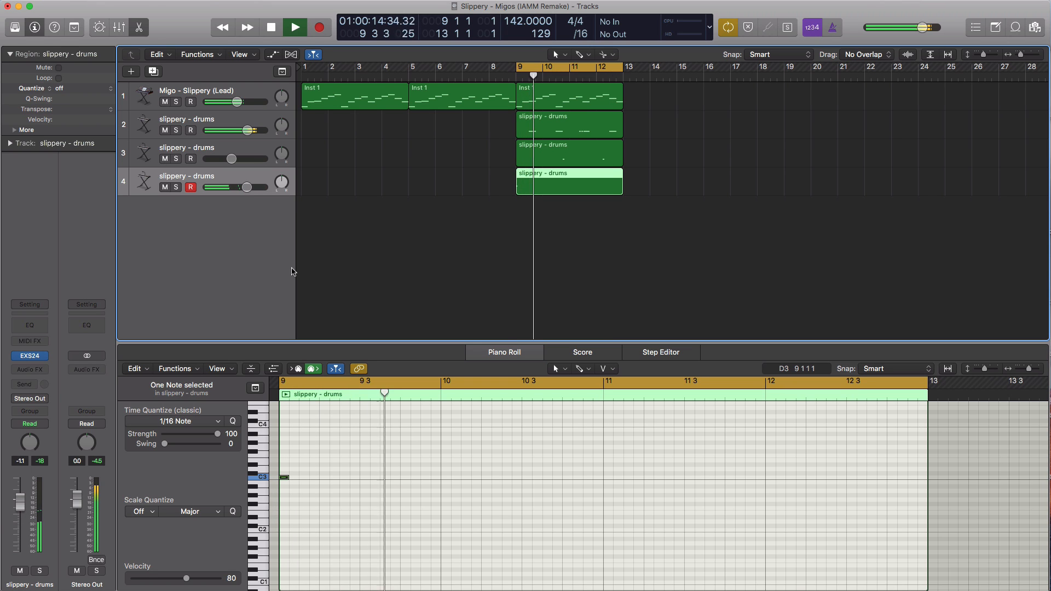
pyautogui.press('space')
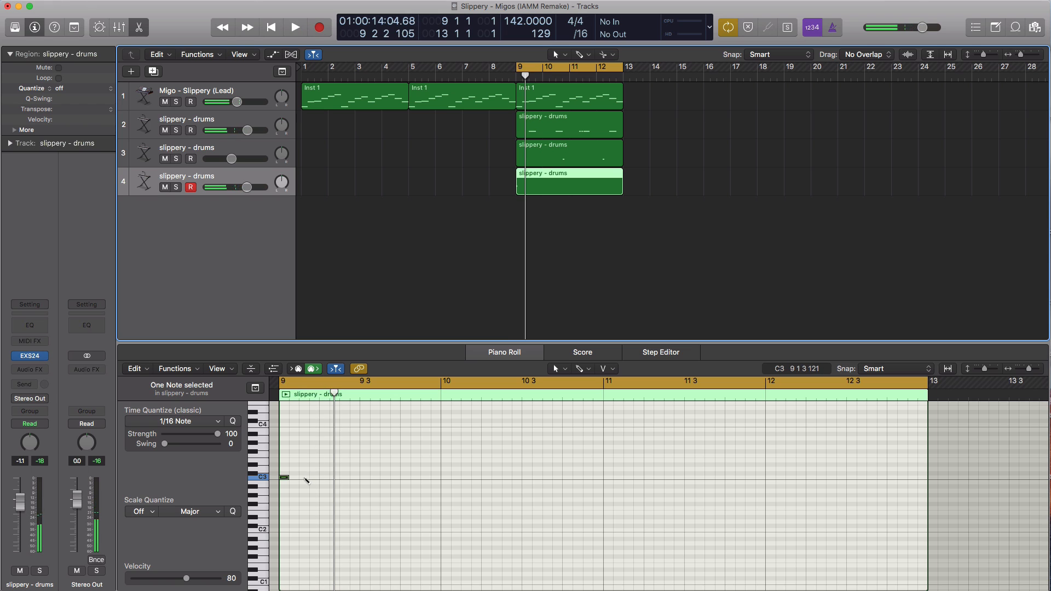
# Add a second C3 note half a beat after the first in bar 9 and raise the fourth track's volume to 2.2 dB.
pyautogui.click(305, 478)
pyautogui.press('space')
pyautogui.moveTo(247, 187); pyautogui.dragTo(255, 187)
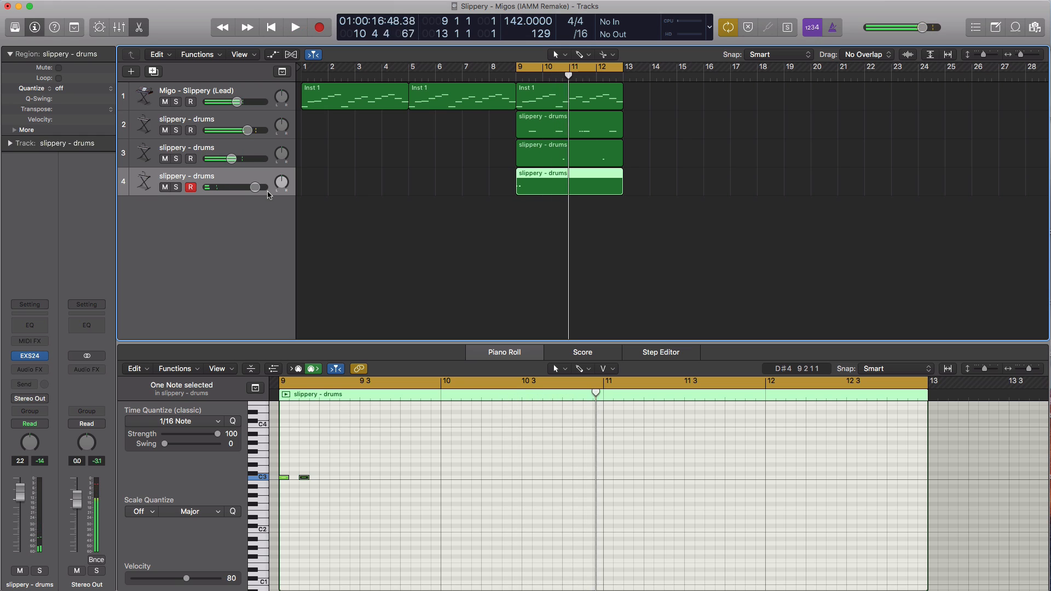
# Place C3 notes at 10 3 1, 10 3 3, 10 4 3, 11 1 1 and 11 1 3, playing the loop to check them.
pyautogui.keyDown('super'); pyautogui.click(527, 478); pyautogui.keyUp('super')
pyautogui.keyDown('super'); pyautogui.click(547, 478); pyautogui.keyUp('super')
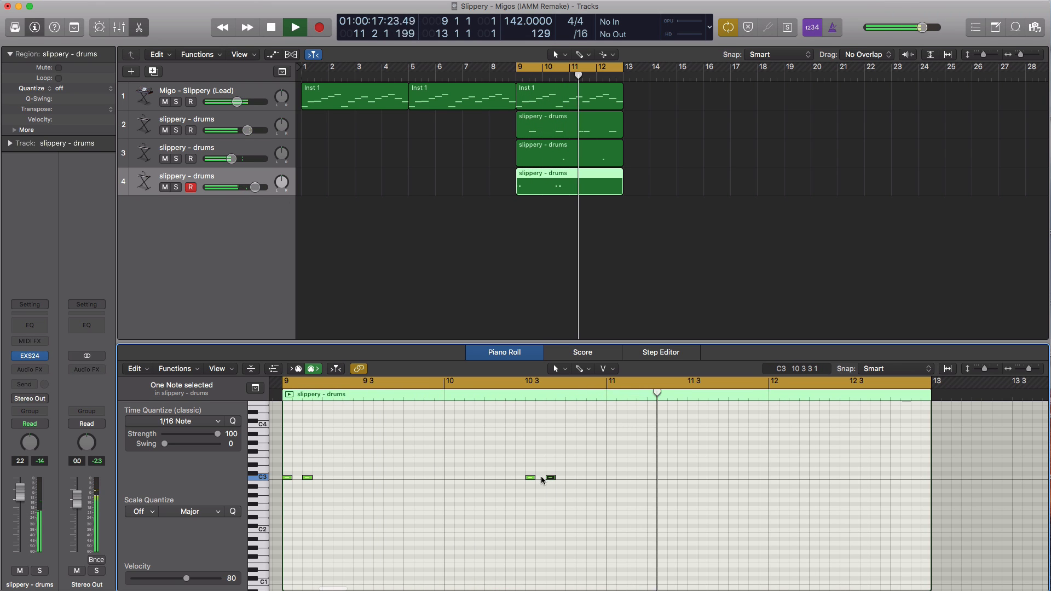
pyautogui.keyDown('super'); pyautogui.click(589, 477); pyautogui.keyUp('super')
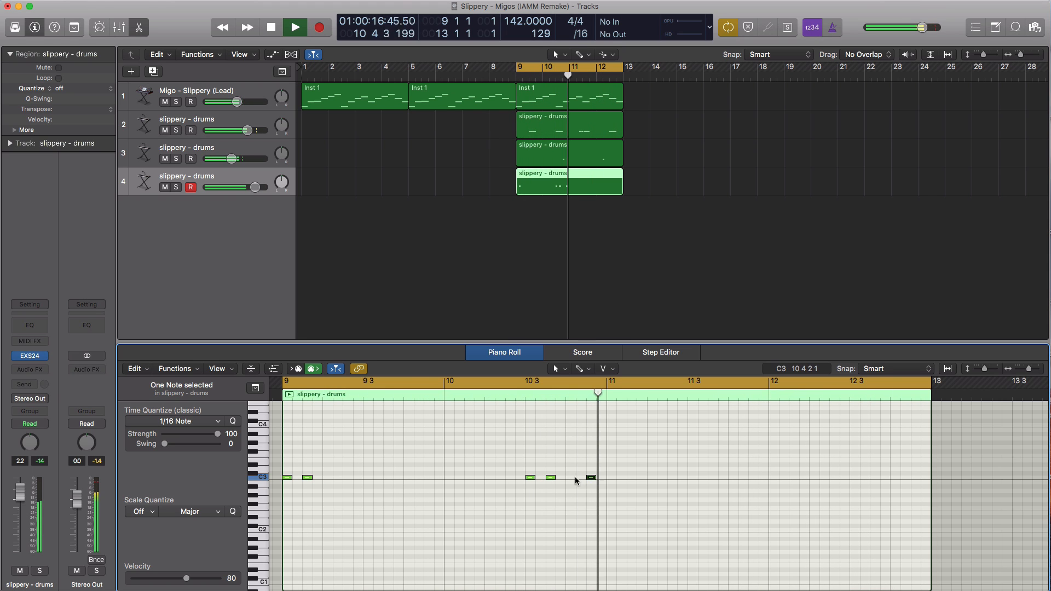
pyautogui.press('space')
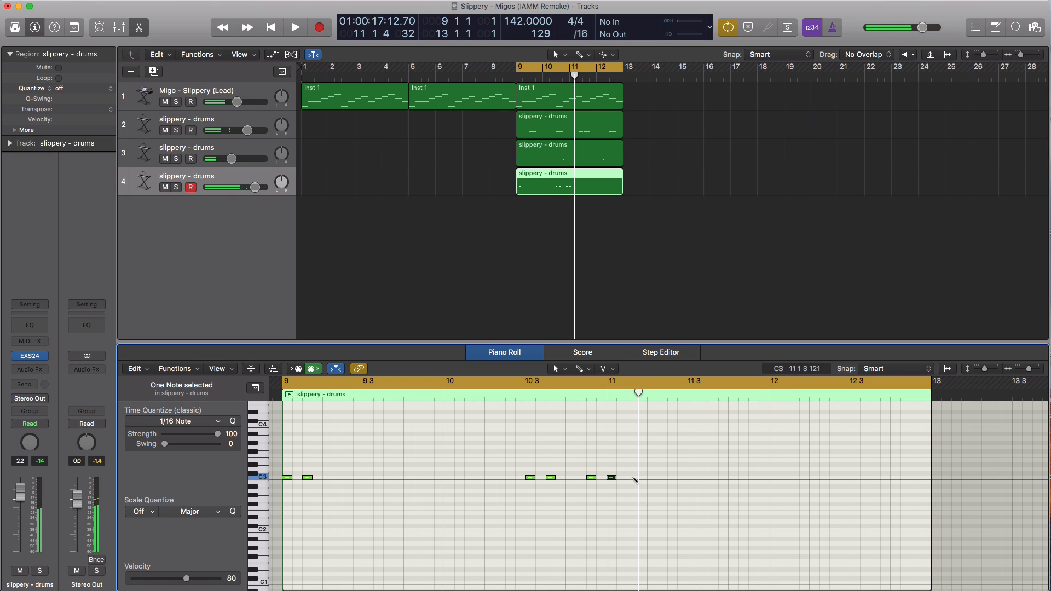
pyautogui.press('space')
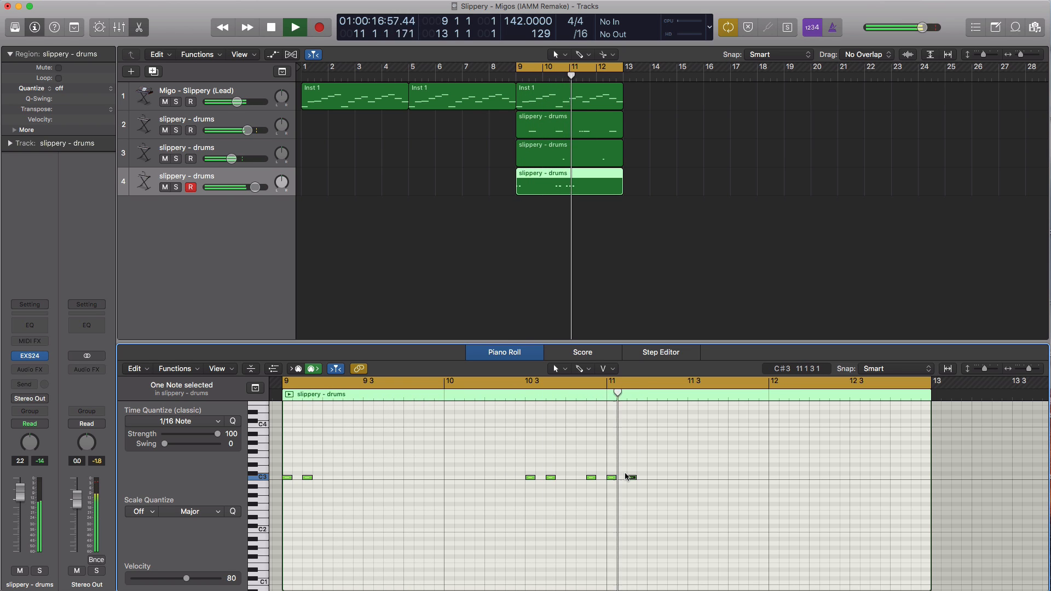
pyautogui.press('space')
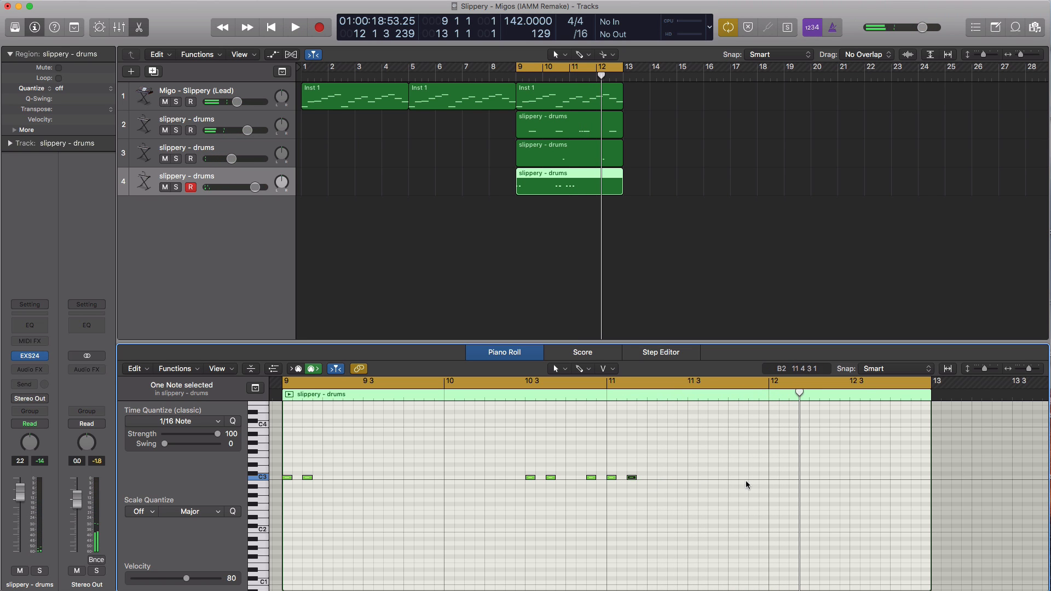
# Fill the half beat before beat 3 of bar 11 with three 1/24 C3 notes, and set the division back to /16.
pyautogui.click(580, 34)
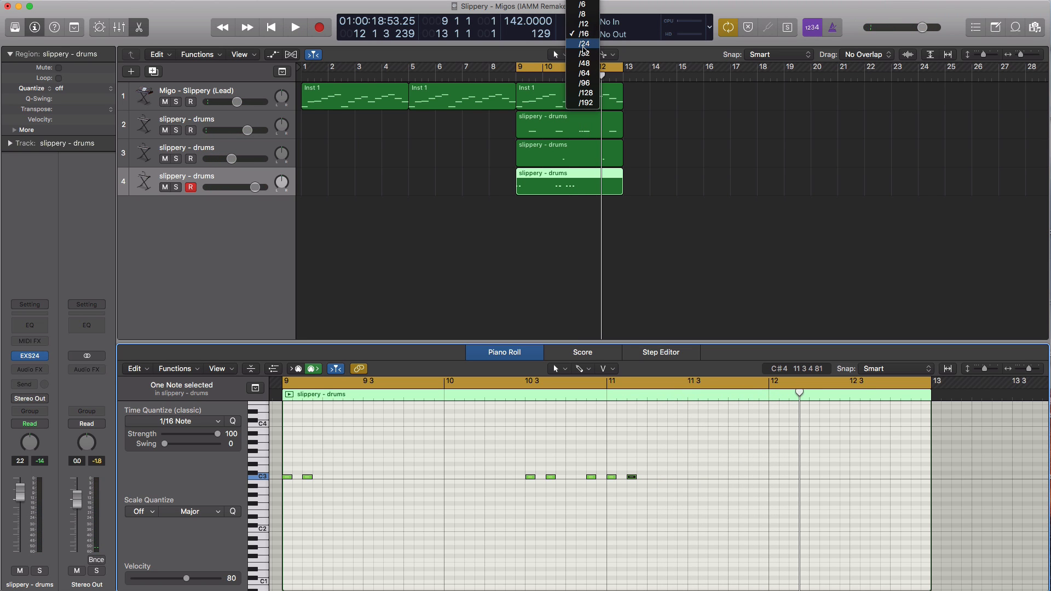
pyautogui.click(583, 46)
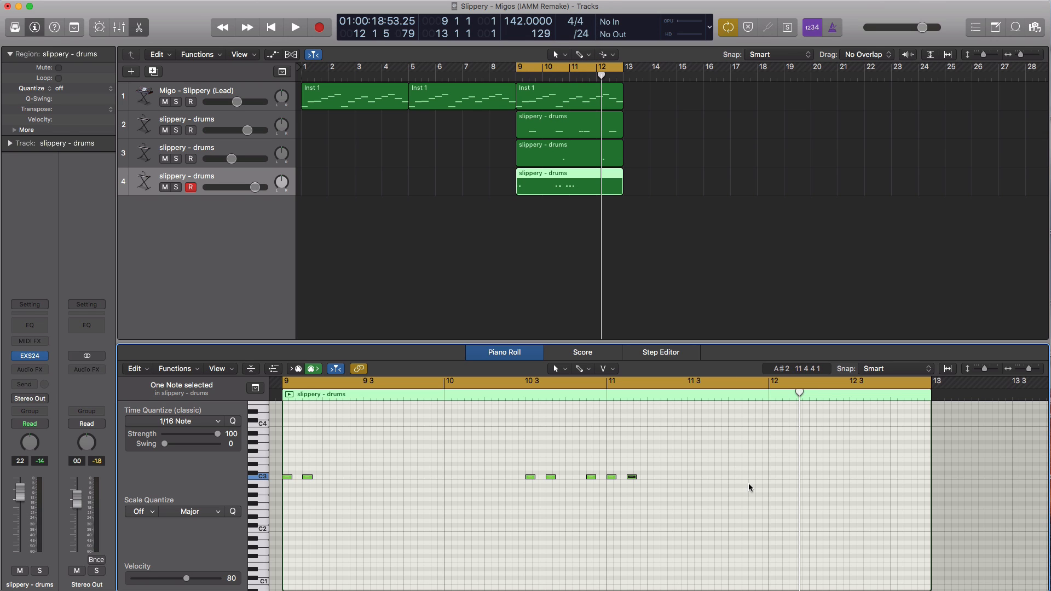
pyautogui.keyDown('super'); pyautogui.click(673, 478); pyautogui.keyUp('super')
pyautogui.keyDown('super'); pyautogui.click(679, 478); pyautogui.keyUp('super')
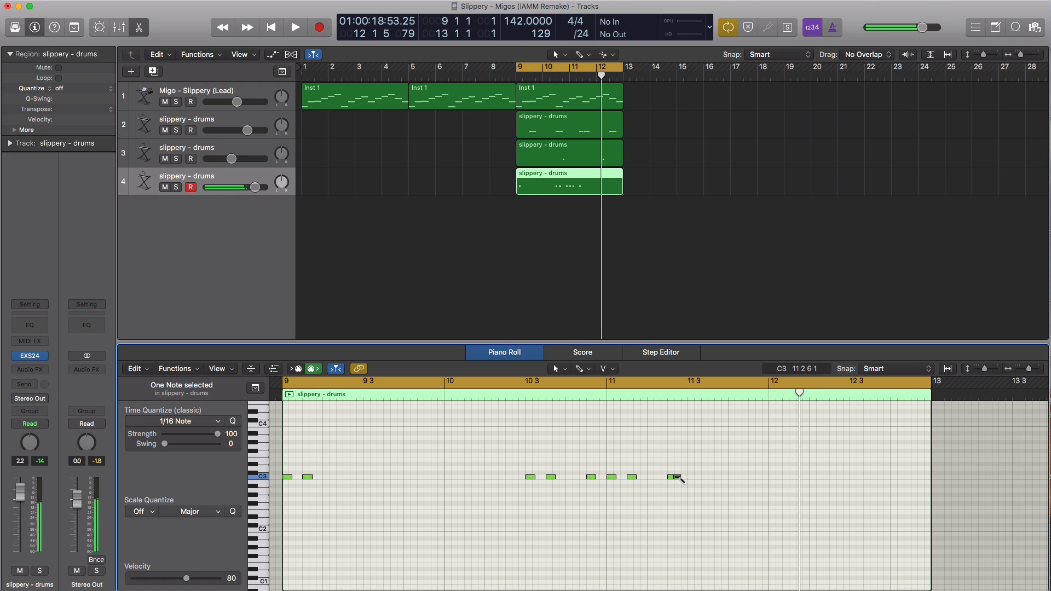
pyautogui.click(583, 45)
pyautogui.click(585, 24)
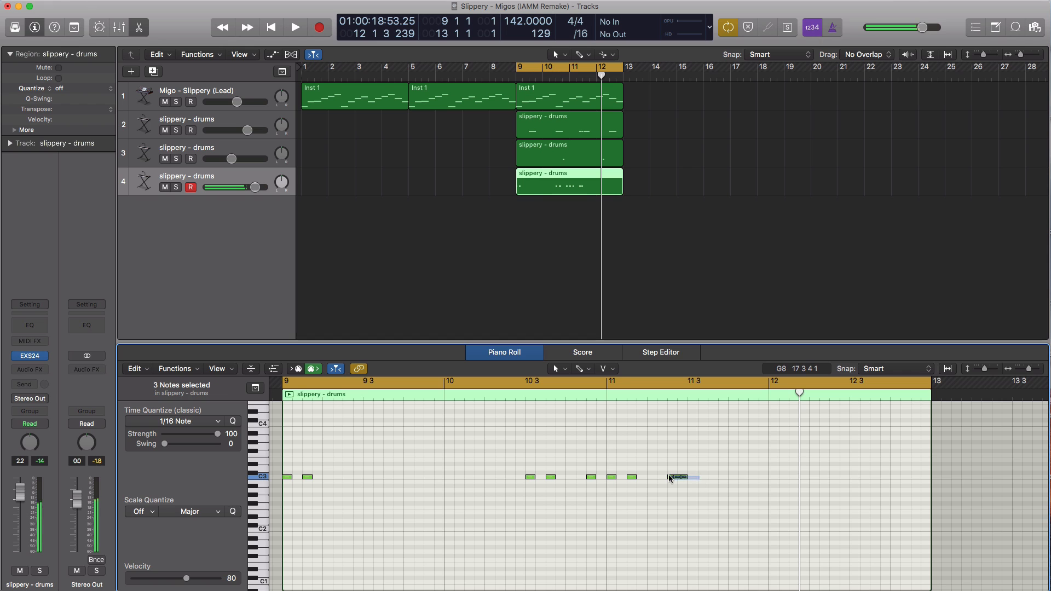
# Move the three-note C3 roll first to beat 3 and then to beat 4 of bar 11, and play the loop.
pyautogui.moveTo(671, 478)
pyautogui.mouseDown()
pyautogui.moveTo(722, 482)
pyautogui.moveTo(691, 480)
pyautogui.mouseUp()
pyautogui.press('space')
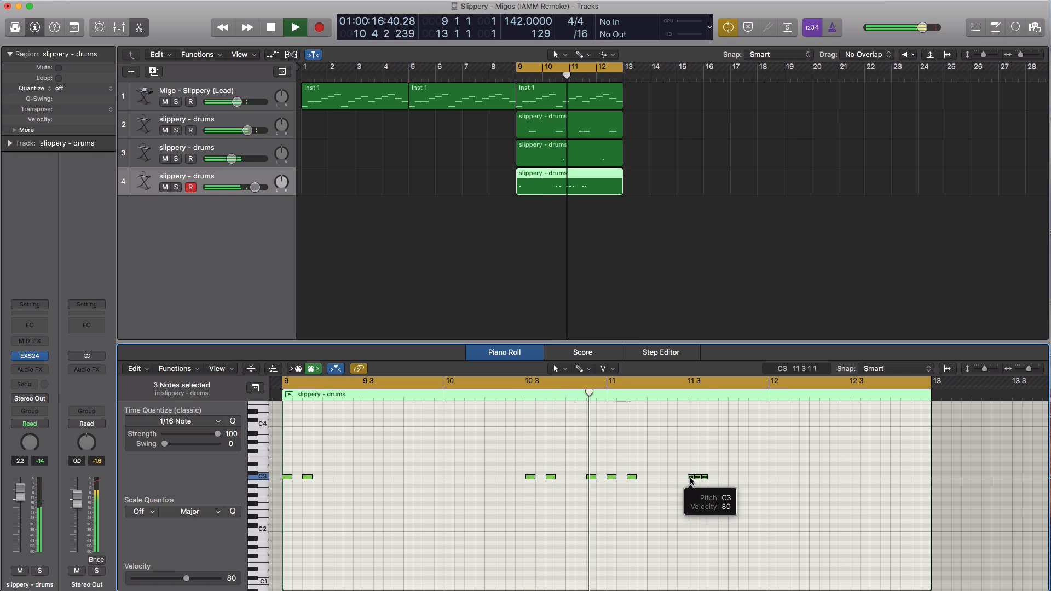
pyautogui.press('space')
pyautogui.moveTo(691, 480); pyautogui.dragTo(731, 479)
pyautogui.press('space')
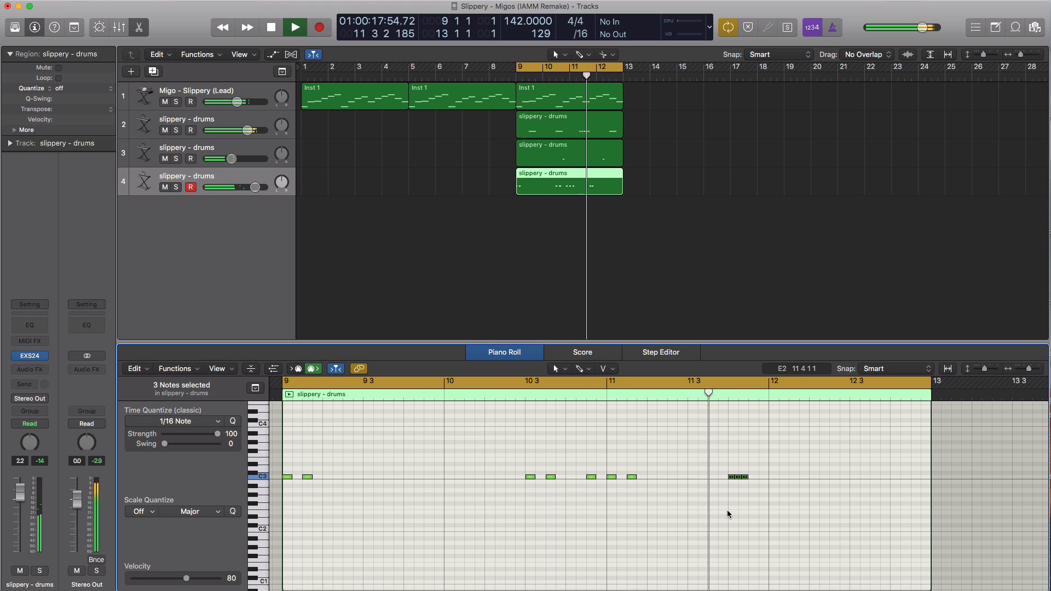
# Add three C3 notes half a beat apart from the start of bar 12 to its beat 2, and audition them.
pyautogui.press('space')
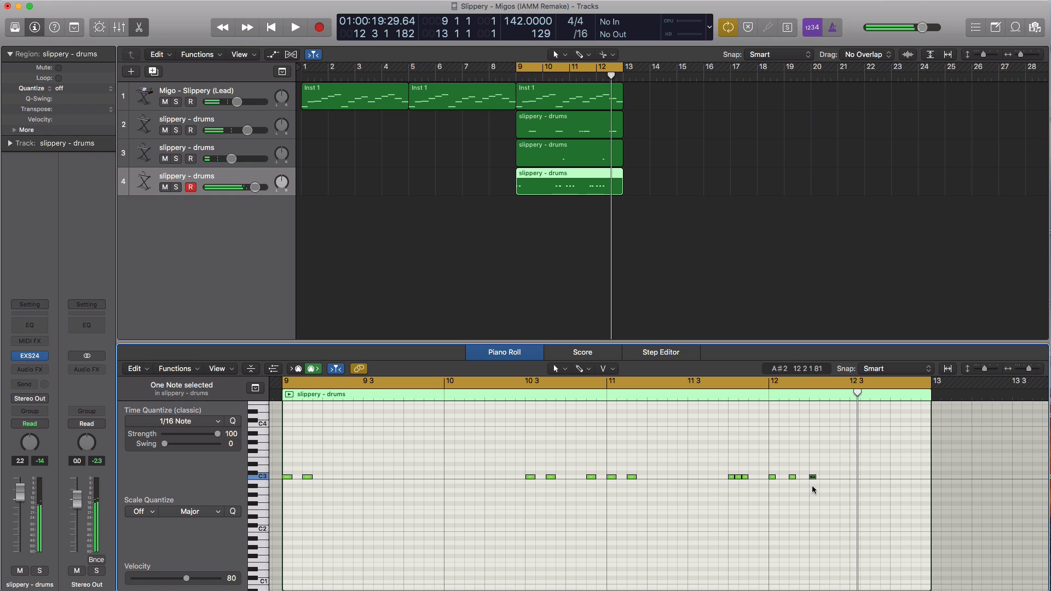
pyautogui.press('space')
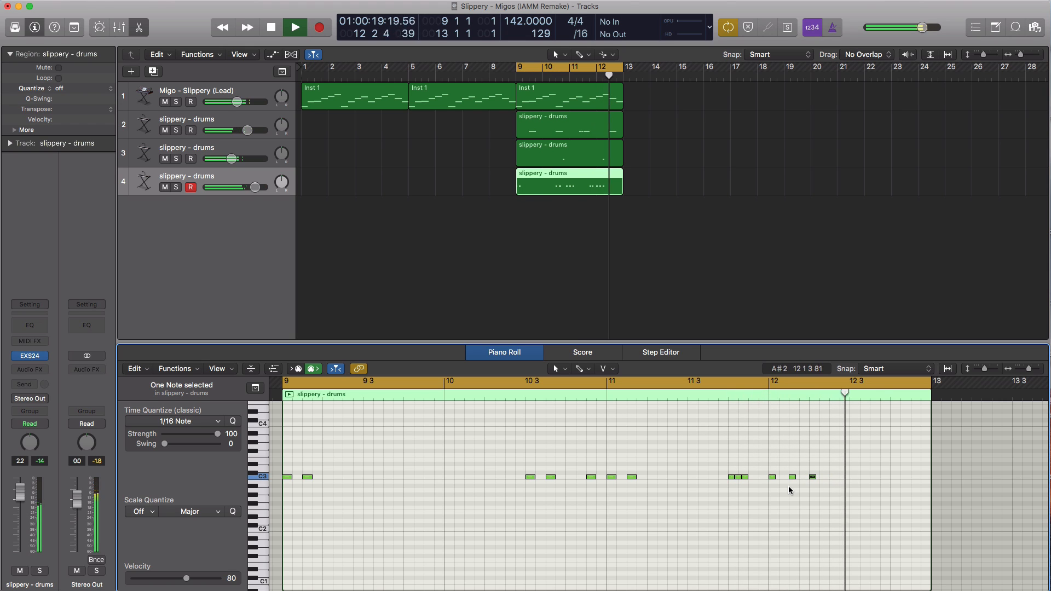
pyautogui.press('space')
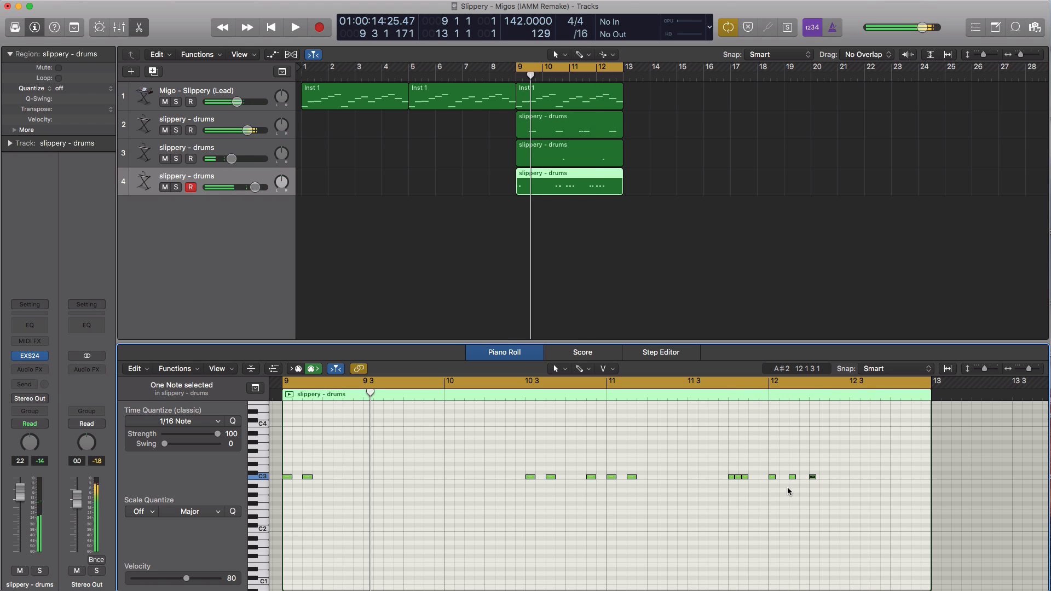
# Add A#2 notes in bar 12: a three-note roll from halfway through beat 2, one halfway through beat 3, and one on beat 4.
pyautogui.moveTo(754, 482); pyautogui.dragTo(833, 488)
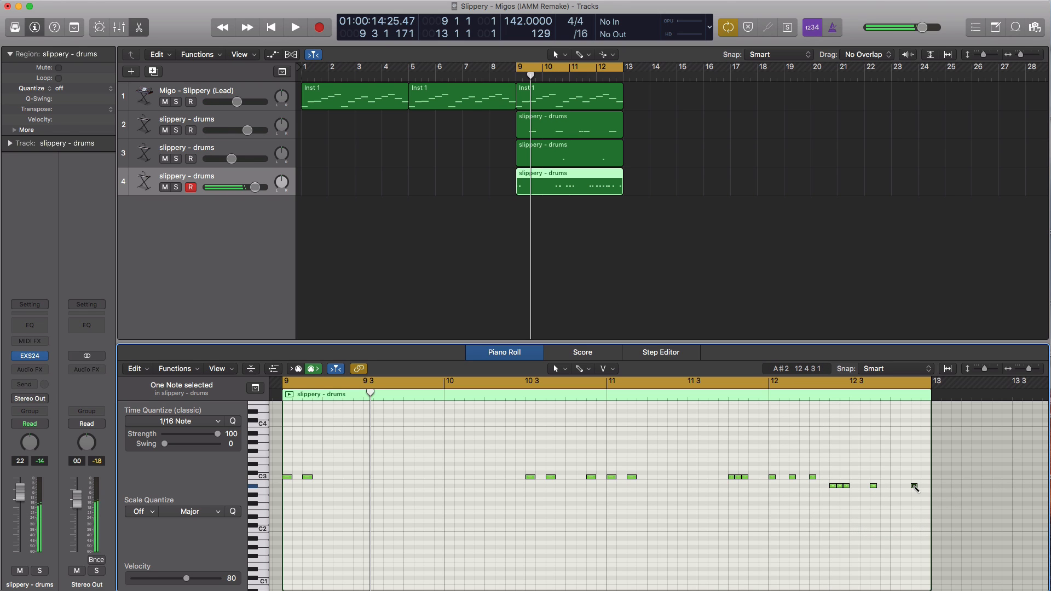
pyautogui.moveTo(915, 486); pyautogui.dragTo(894, 487)
pyautogui.press('space')
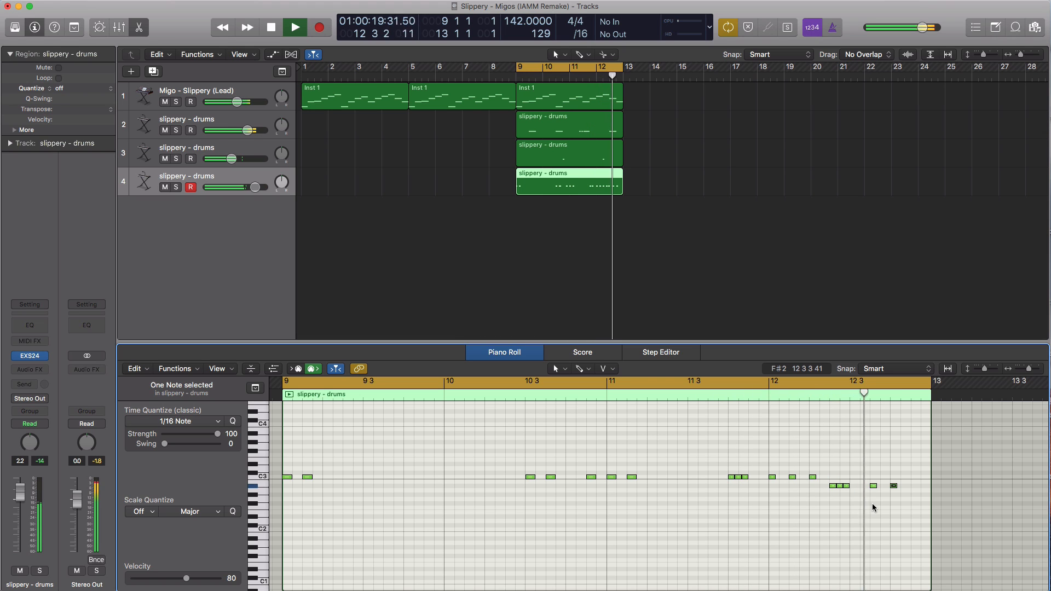
pyautogui.press('space')
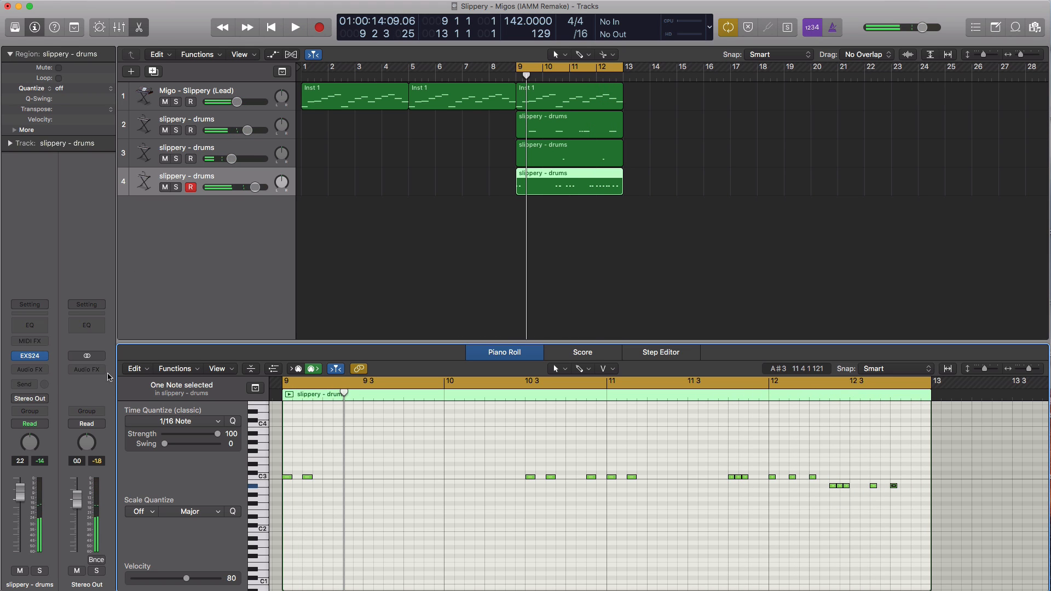
# Insert an Overdrive effect on the fourth track, adjust its Drive during playback, and lower the track volume to -1.8 dB.
pyautogui.click(25, 374)
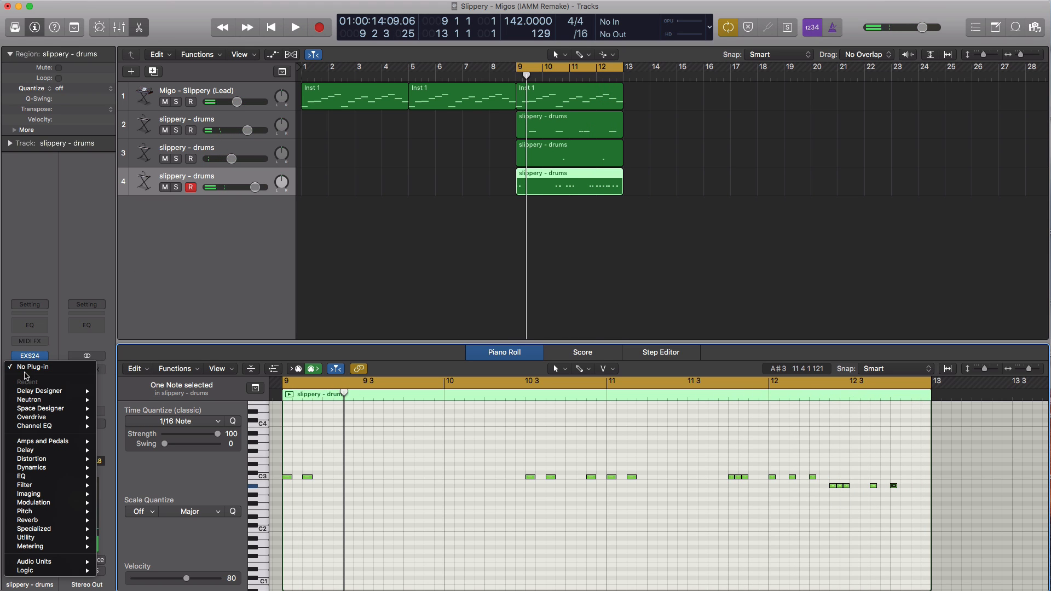
pyautogui.click(43, 418)
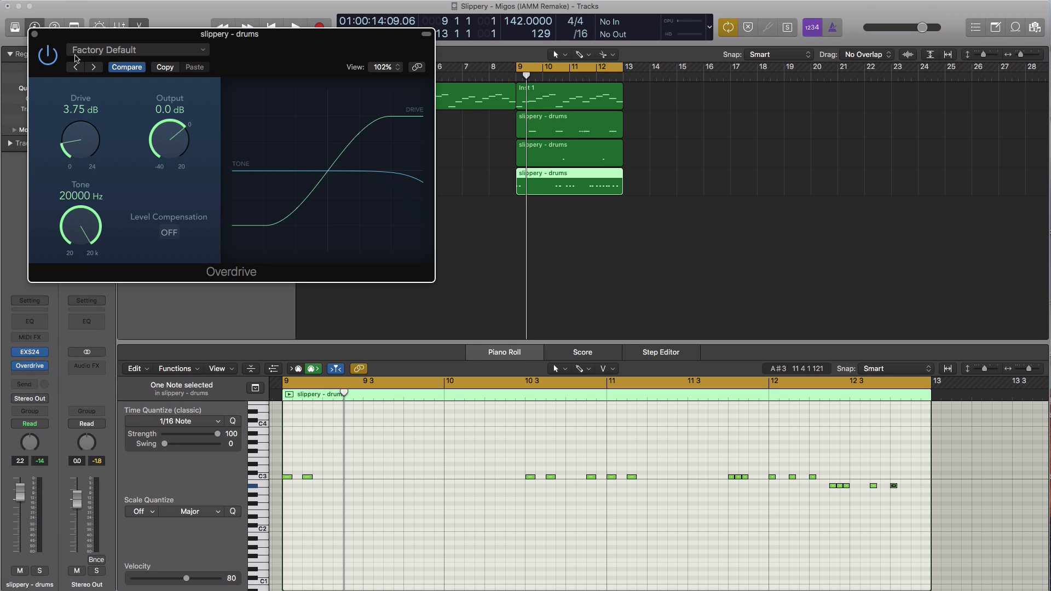
pyautogui.press('space')
pyautogui.moveTo(61, 45); pyautogui.dragTo(165, 109)
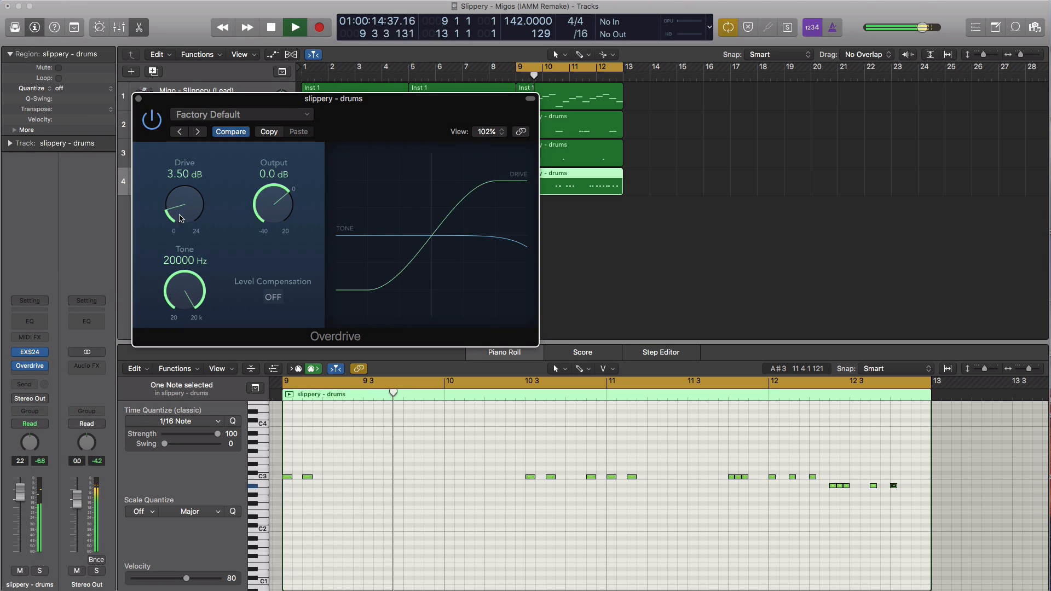
pyautogui.moveTo(181, 219); pyautogui.dragTo(188, 204)
pyautogui.click(139, 98)
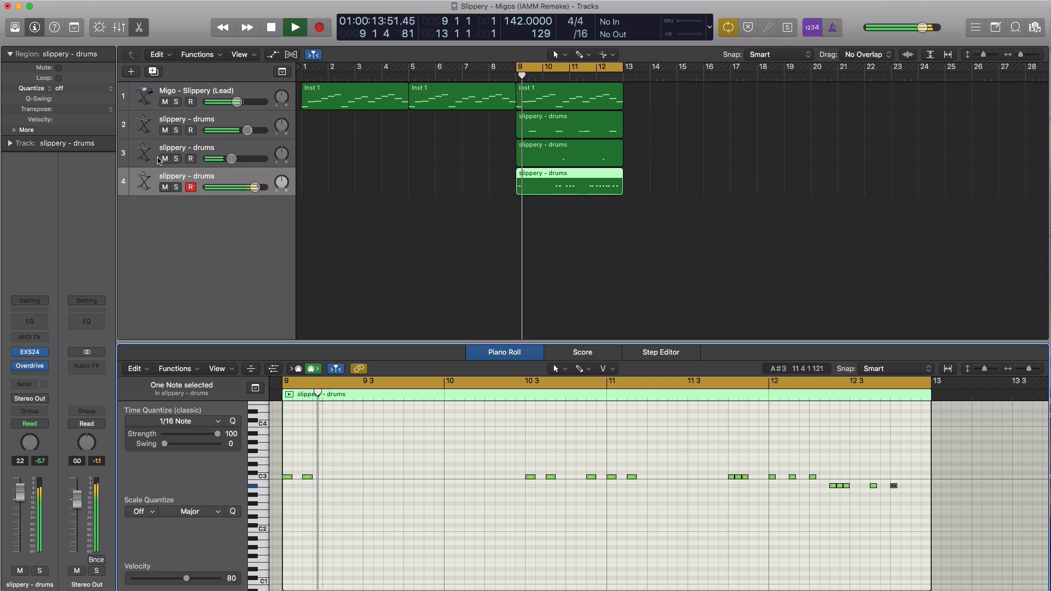
pyautogui.moveTo(255, 187); pyautogui.dragTo(245, 188)
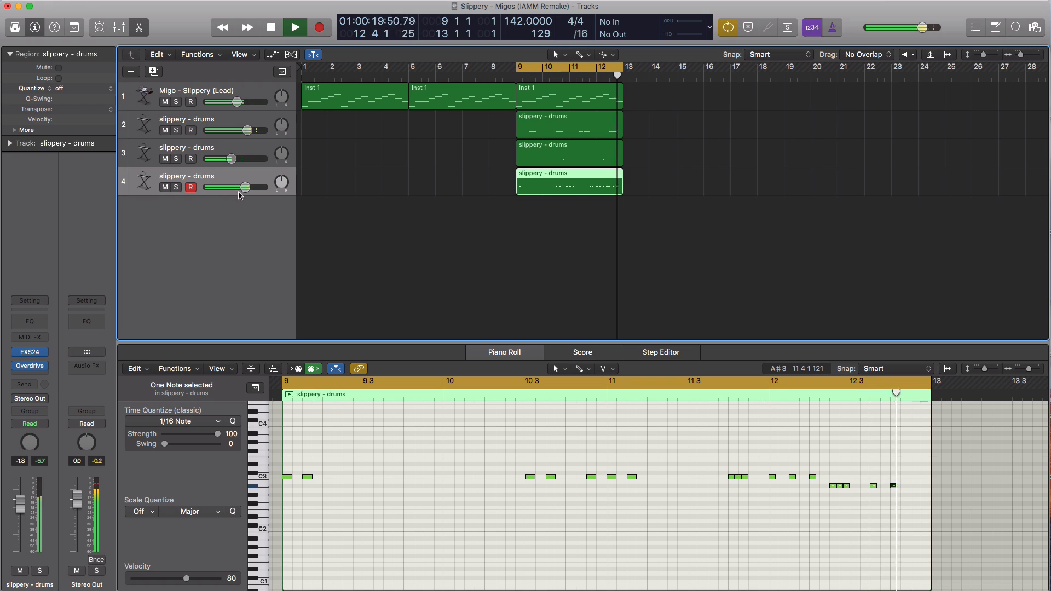
pyautogui.press('space')
# Insert a stereo Sample Delay effect after the Overdrive on the fourth track.
pyautogui.click(41, 378)
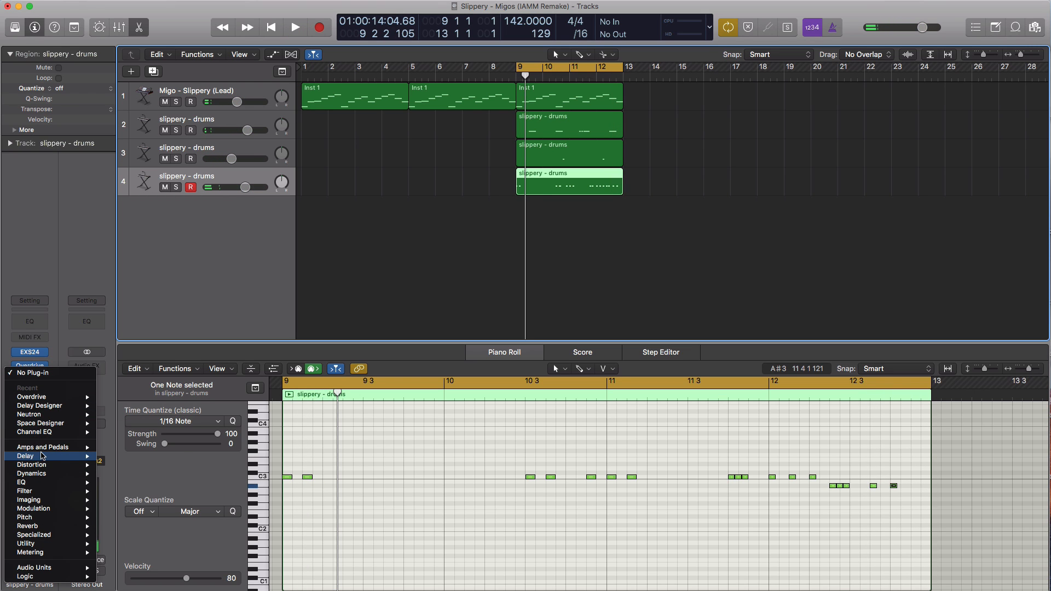
pyautogui.moveTo(39, 456)
pyautogui.moveTo(132, 486)
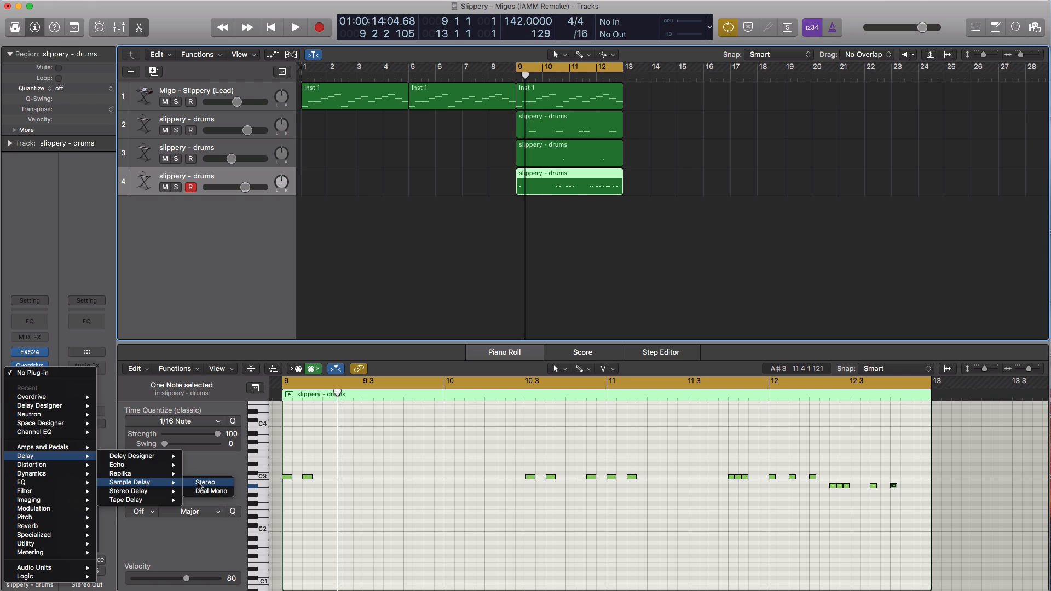
pyautogui.click(200, 483)
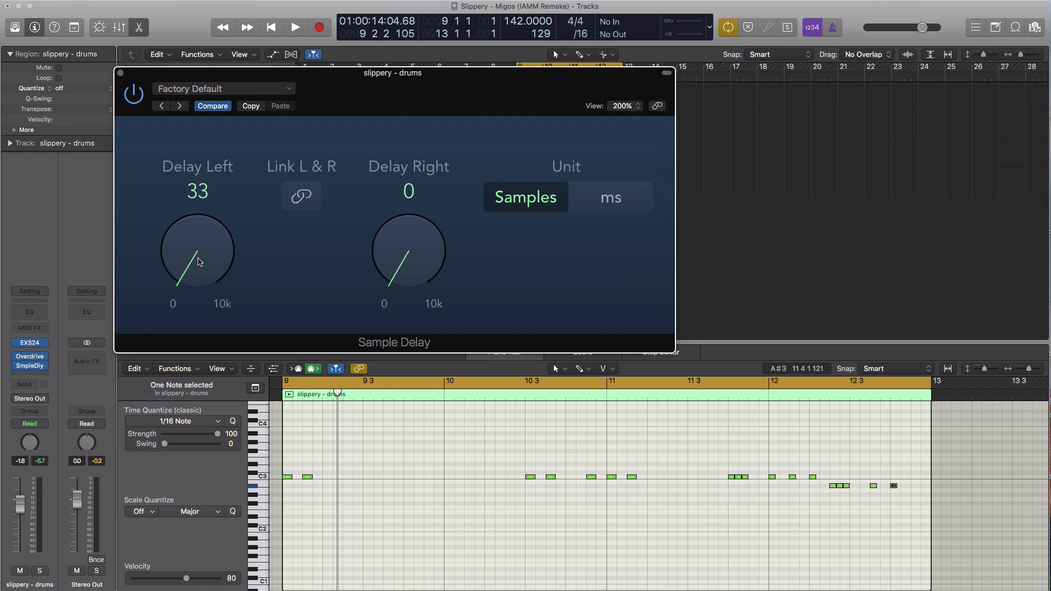
# Audition the loop with the Sample Delay, close the effect, and raise the fourth track's volume to -0.7 dB.
pyautogui.press('space')
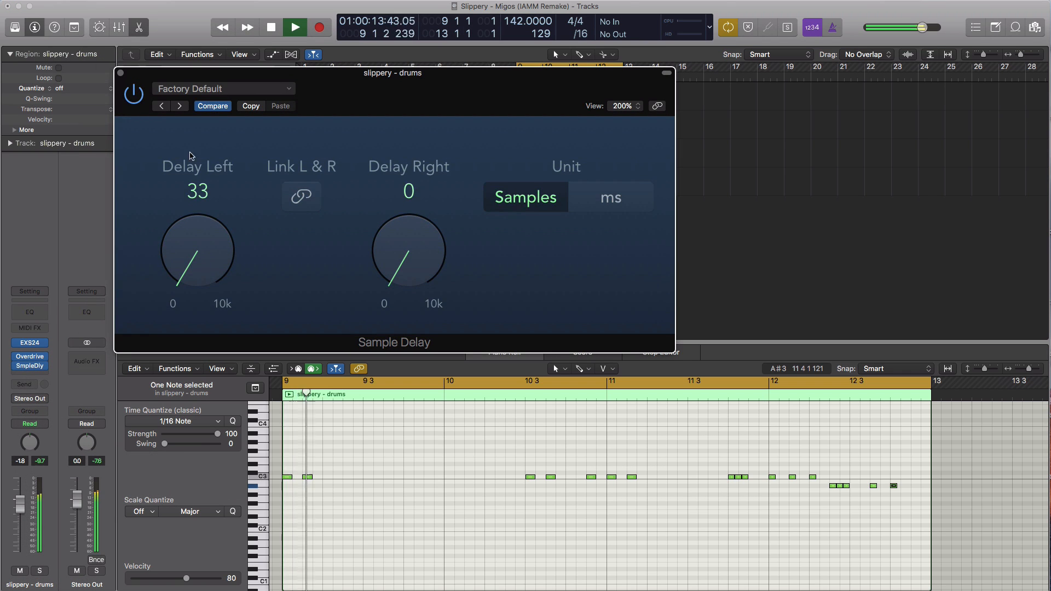
pyautogui.click(121, 72)
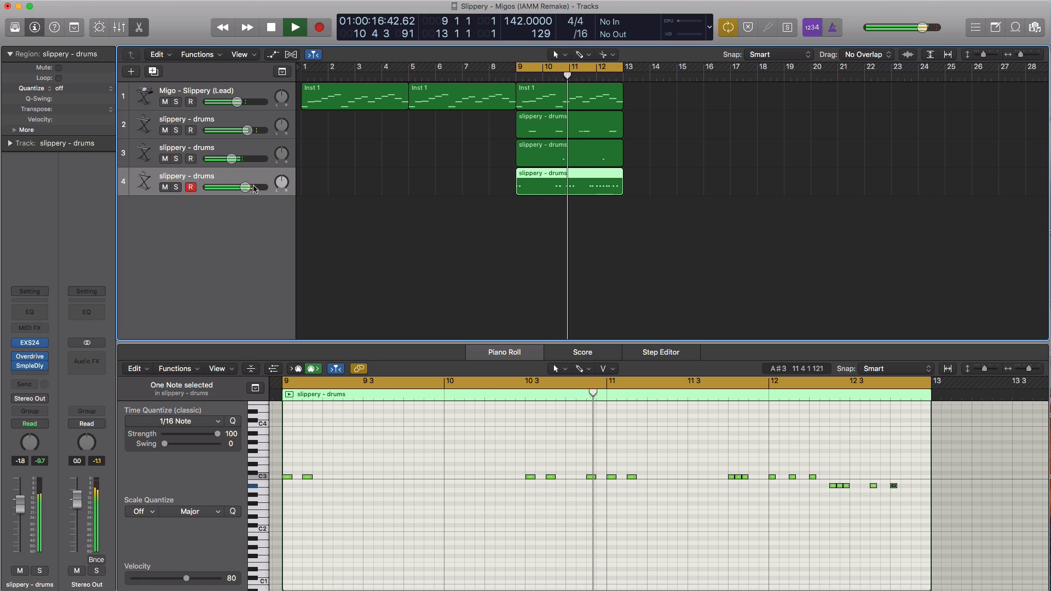
pyautogui.moveTo(246, 187); pyautogui.dragTo(248, 187)
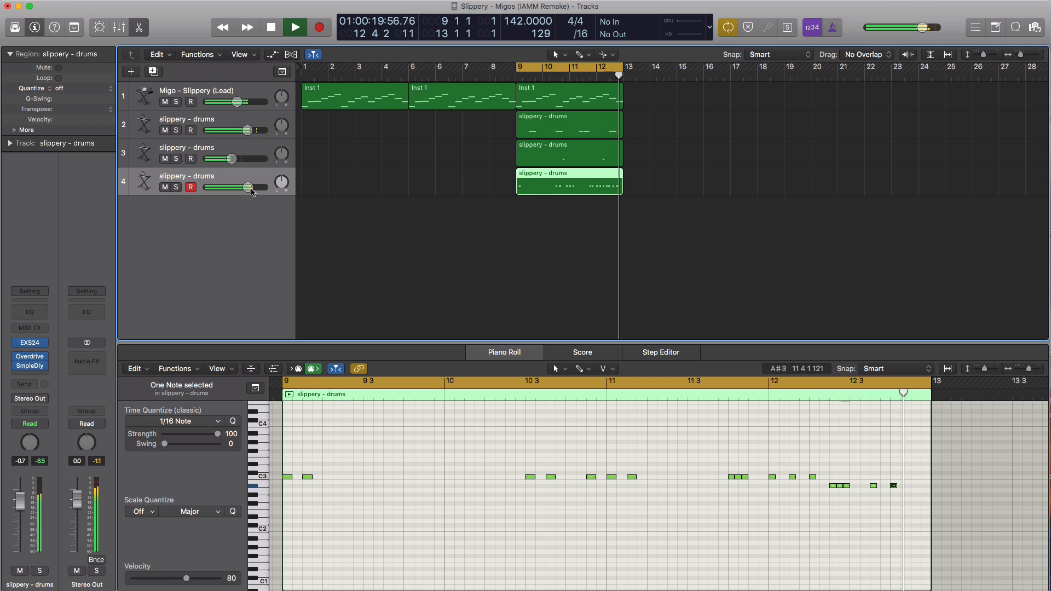
pyautogui.press('space')
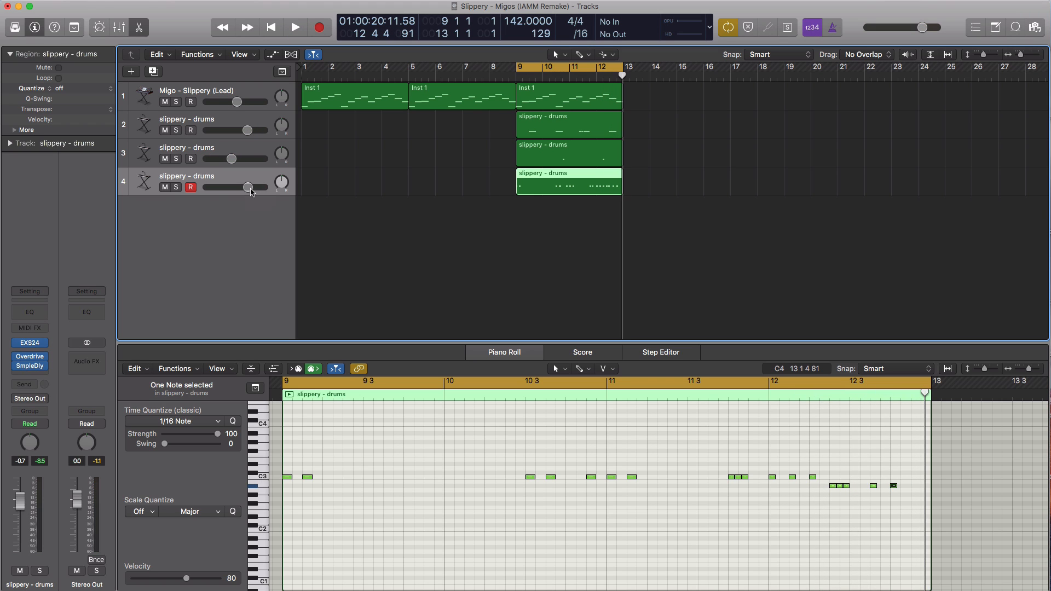
# Duplicate the fourth drums track and remove the Overdrive and Sample Delay effects from the new fifth track.
pyautogui.click(154, 72)
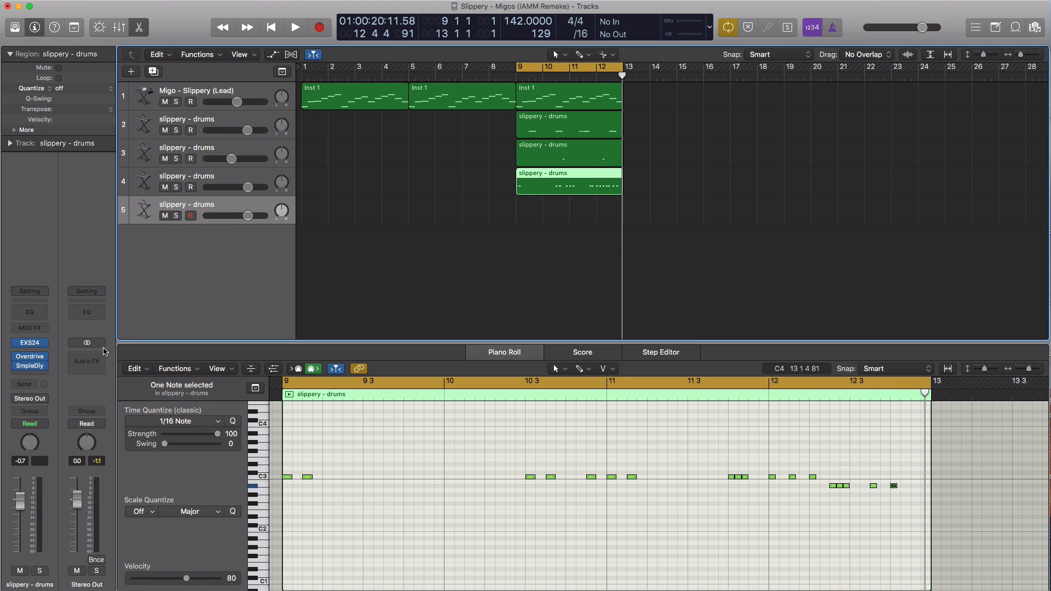
pyautogui.click(43, 357)
pyautogui.click(45, 373)
pyautogui.click(46, 368)
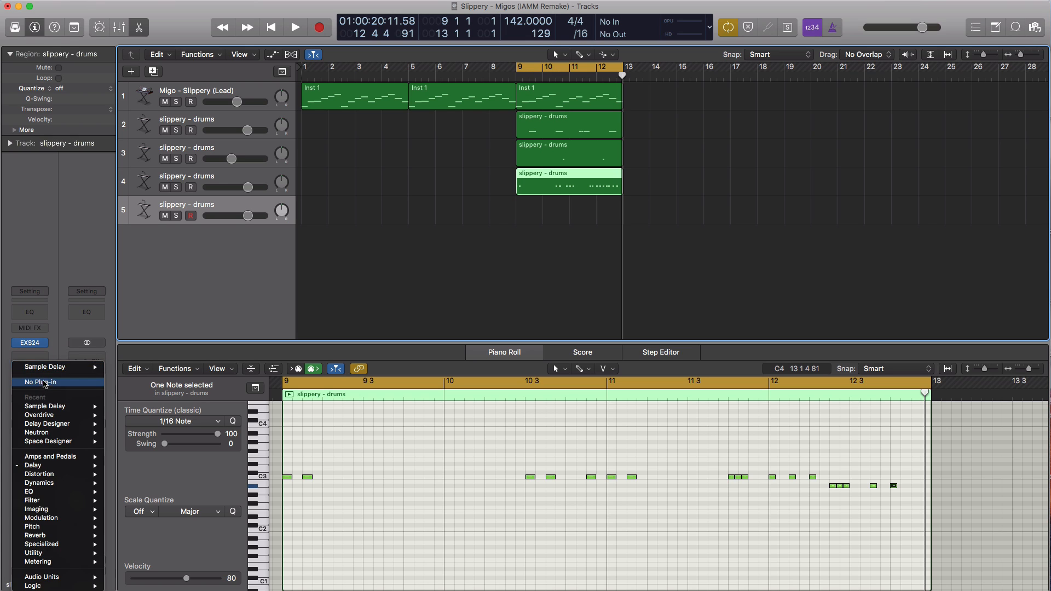
pyautogui.click(46, 369)
# Create a region from bar 9 to bar 13 on the fifth track, with G#1 notes halfway through bar 9 beat 4 and bar 10 beats 1 and 2.
pyautogui.click(524, 216)
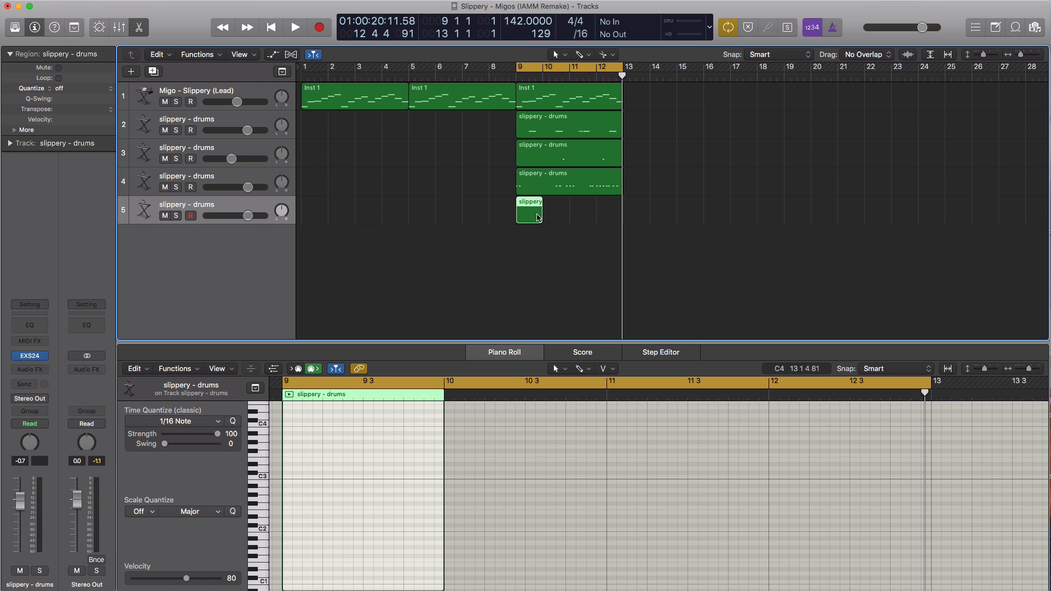
pyautogui.moveTo(540, 215); pyautogui.dragTo(622, 216)
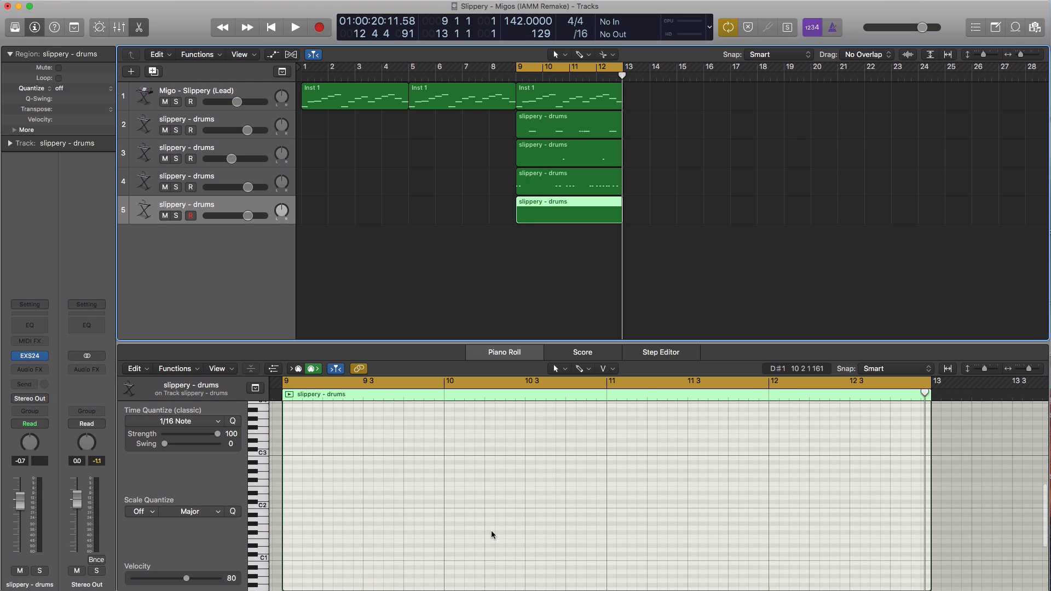
pyautogui.scroll(-2, 477, 531)
pyautogui.keyDown('super'); pyautogui.click(447, 522); pyautogui.keyUp('super')
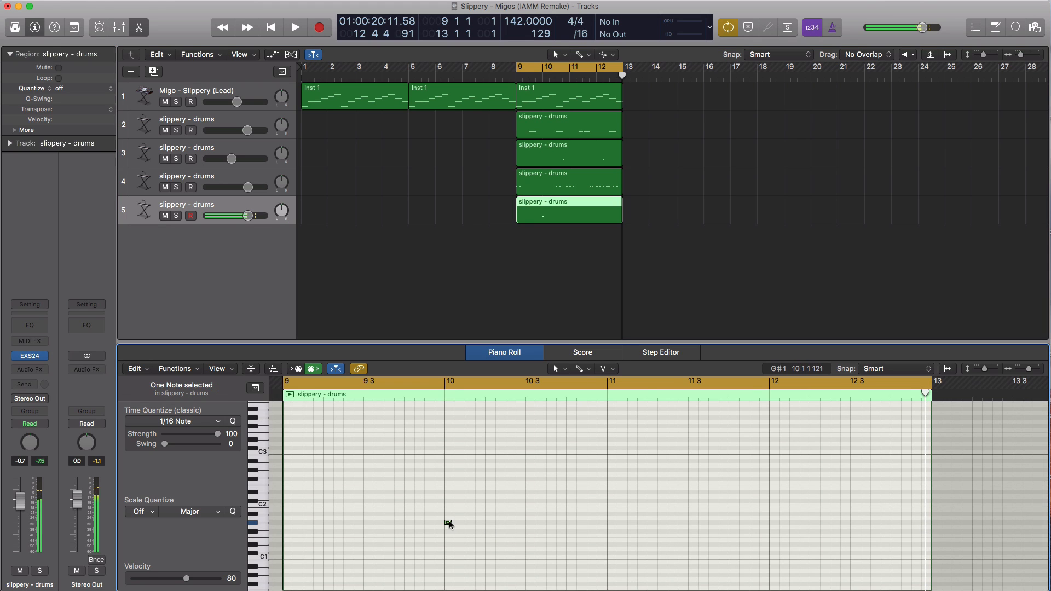
pyautogui.moveTo(448, 523); pyautogui.dragTo(428, 523)
pyautogui.press('space')
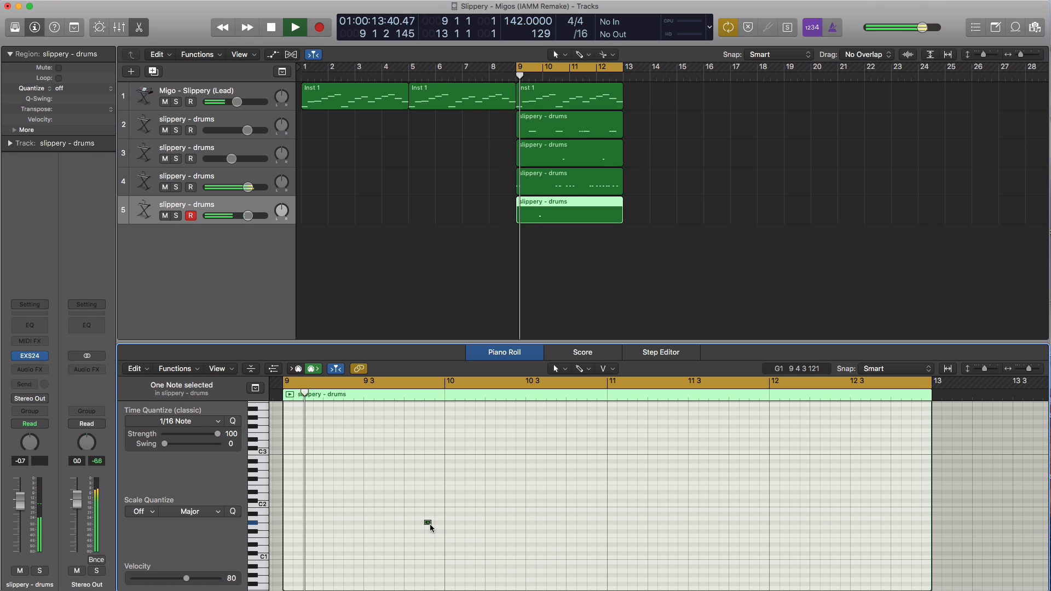
pyautogui.keyDown('super'); pyautogui.click(468, 523); pyautogui.keyUp('super')
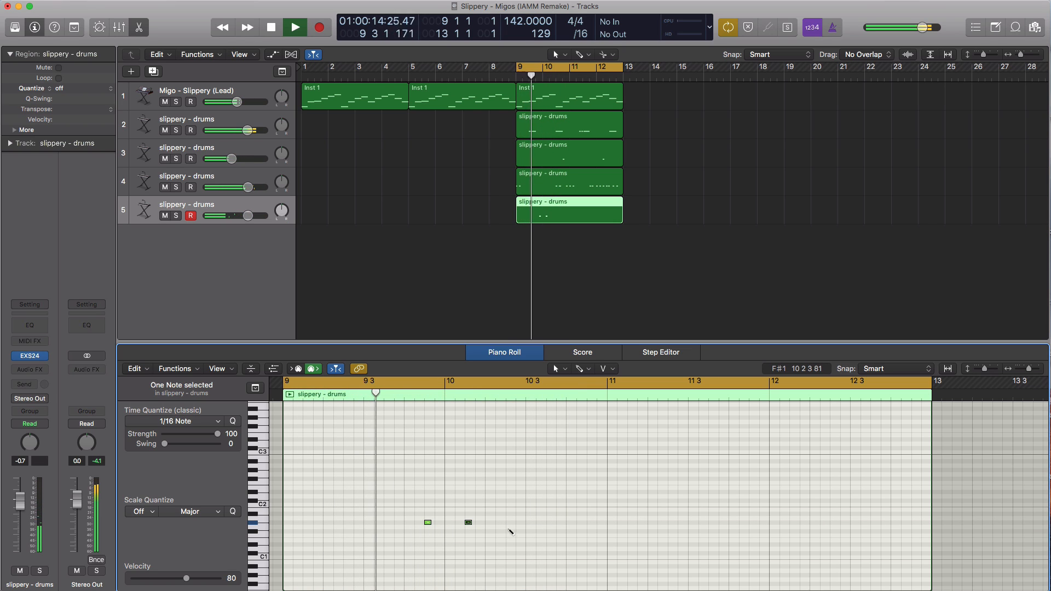
pyautogui.keyDown('super'); pyautogui.click(509, 523); pyautogui.keyUp('super')
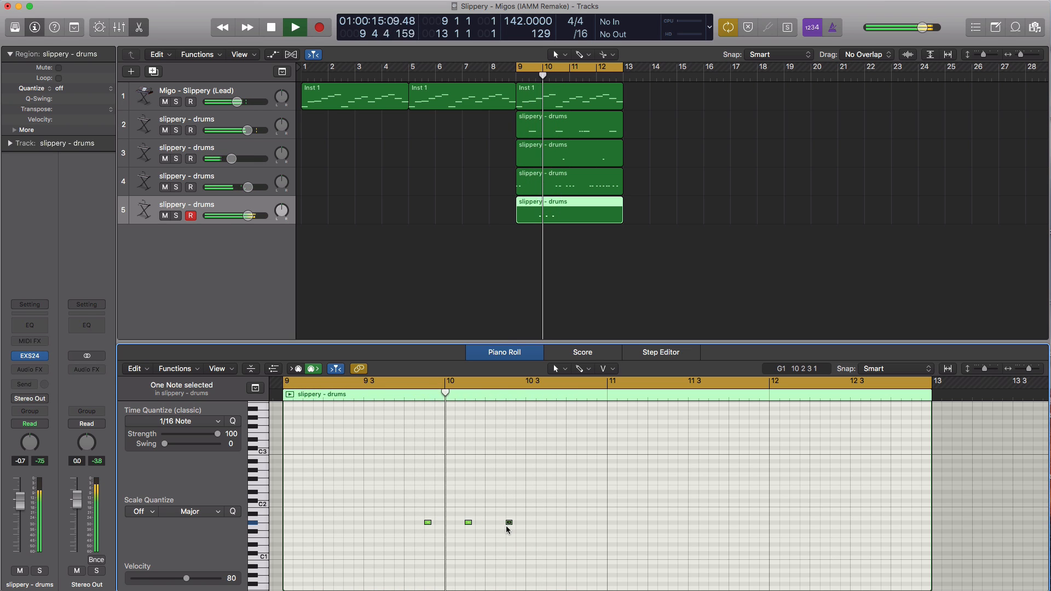
# Copy the three G#1 notes two bars further on and lower the fifth track's volume to -3.4 dB.
pyautogui.moveTo(528, 524); pyautogui.dragTo(753, 524)
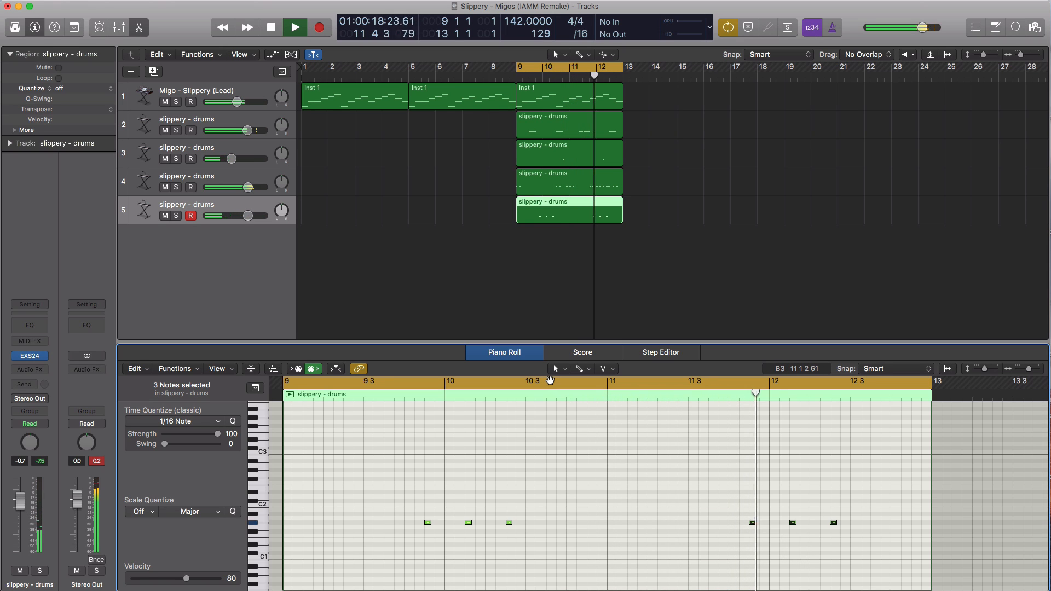
pyautogui.moveTo(248, 216); pyautogui.dragTo(241, 215)
pyautogui.press('space')
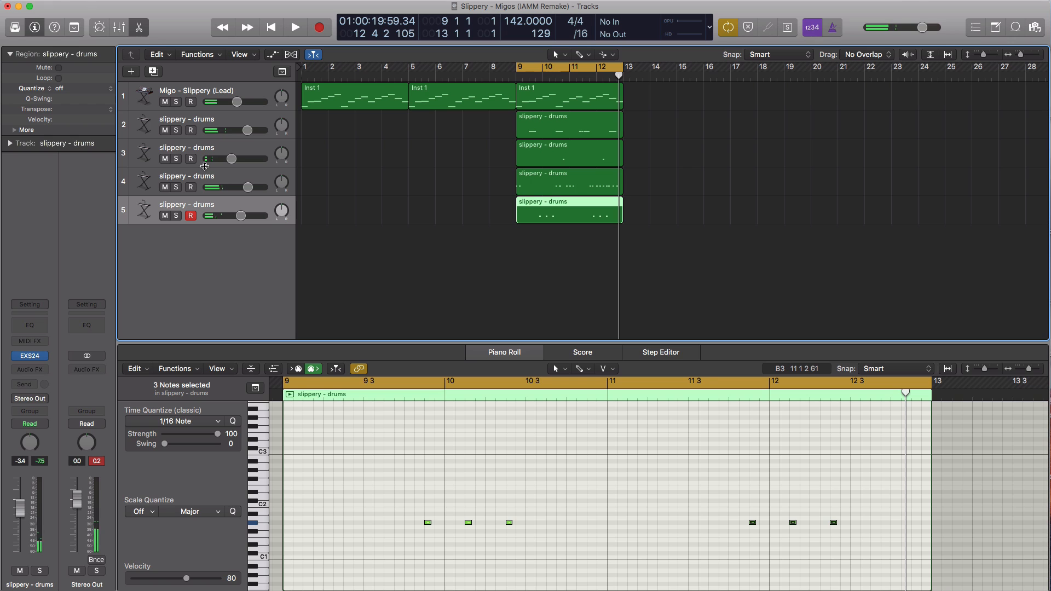
# Add a software instrument track with an empty channel strip and create a region on it from bar 9 to bar 13.
pyautogui.click(132, 71)
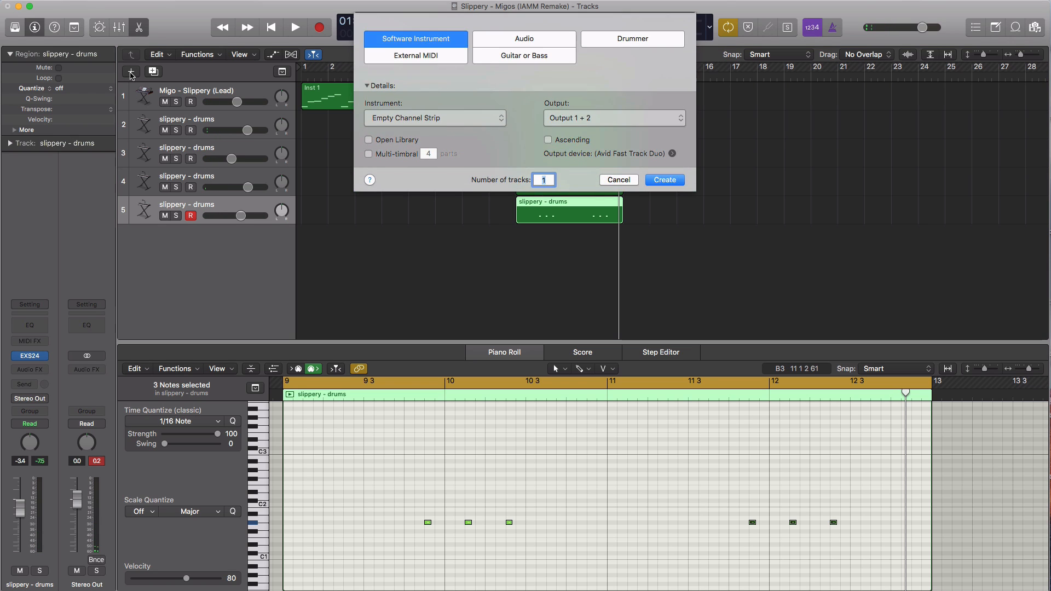
pyautogui.click(666, 177)
pyautogui.click(530, 245)
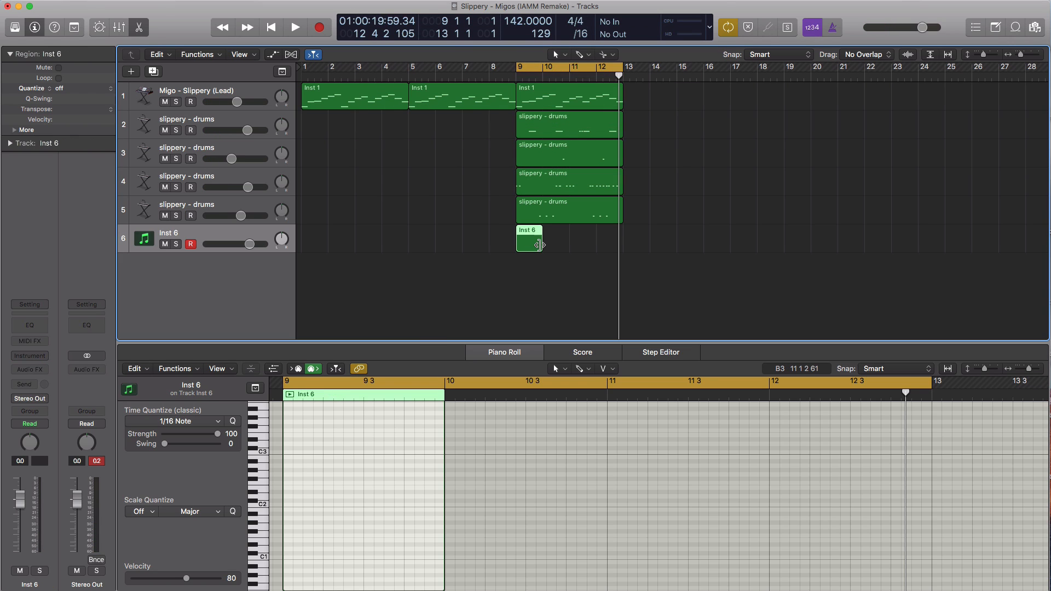
pyautogui.moveTo(542, 244); pyautogui.dragTo(623, 245)
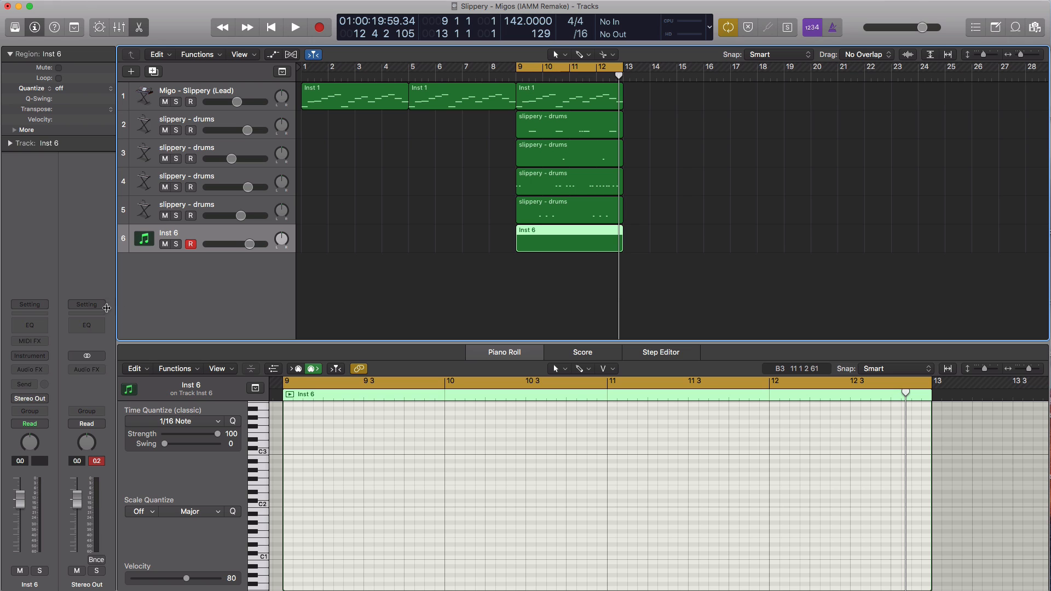
# Load the ES2 synthesizer on the sixth track with the 808 preset.
pyautogui.click(49, 359)
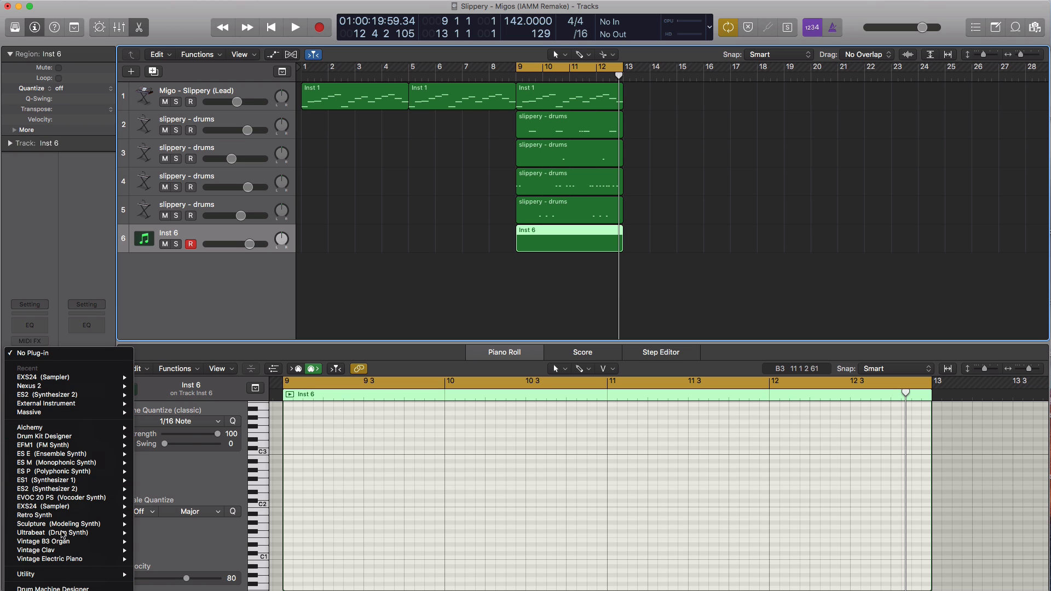
pyautogui.click(49, 489)
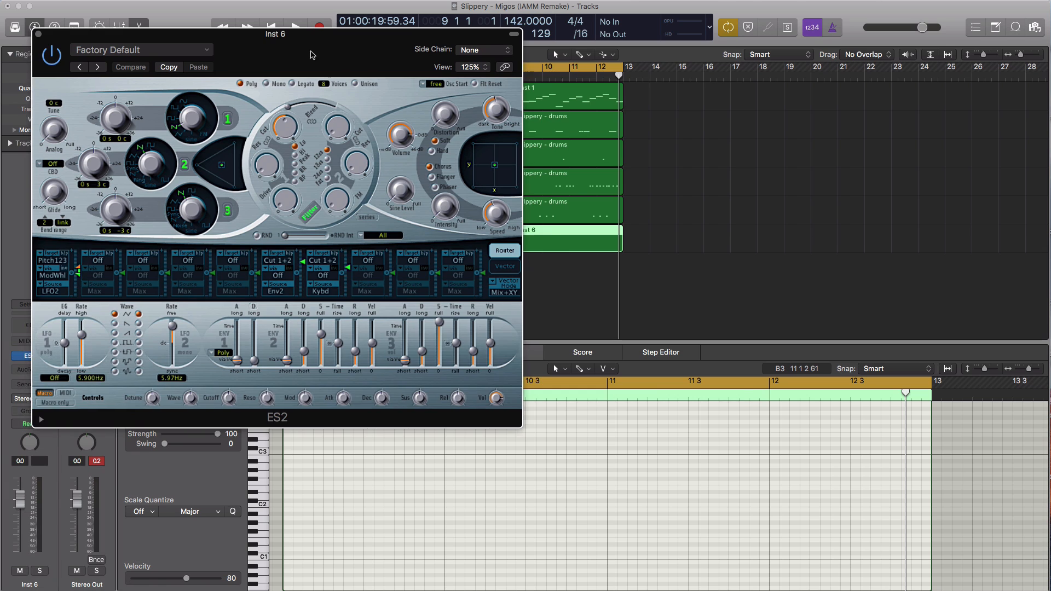
pyautogui.moveTo(274, 34); pyautogui.dragTo(506, 42)
pyautogui.click(369, 59)
pyautogui.click(347, 241)
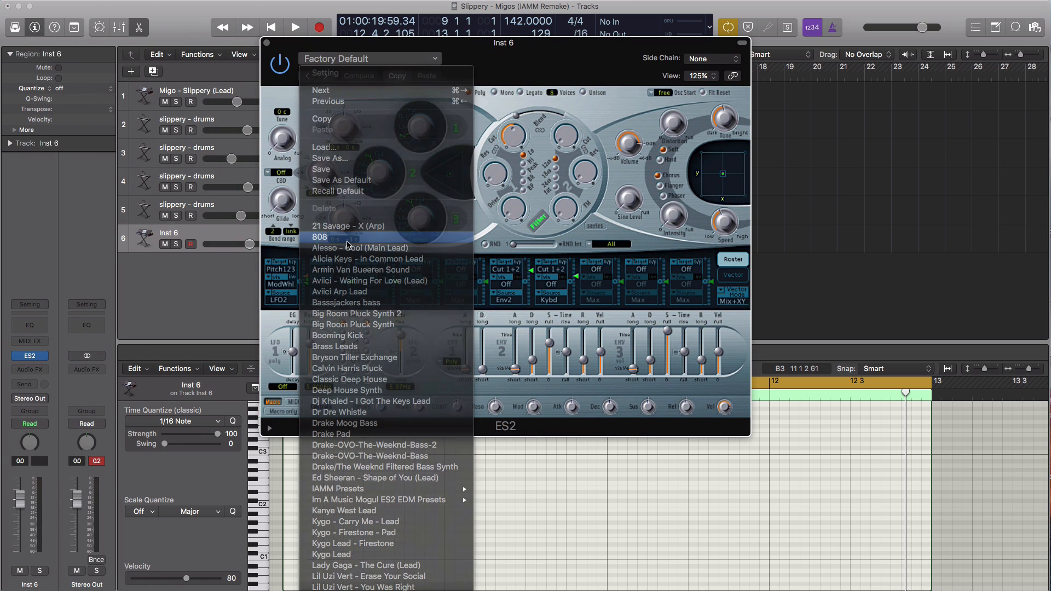
pyautogui.press('super+w')
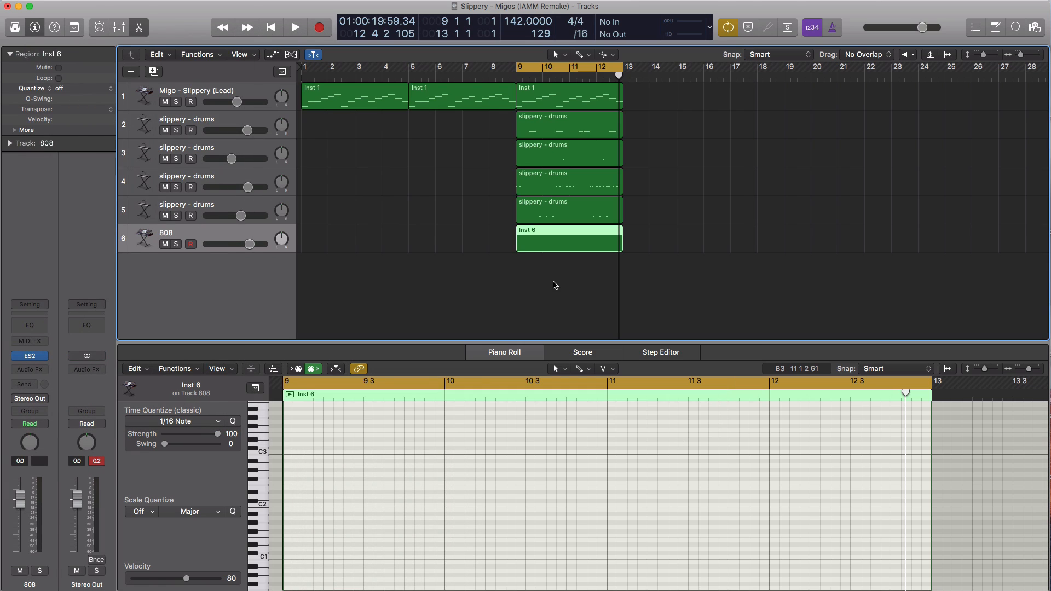
# Add C#0 notes in bar 9 of the 808 region at the start, on beat 4, and halfway through beat 4, and audition them.
pyautogui.doubleClick(533, 245)
pyautogui.doubleClick(533, 244)
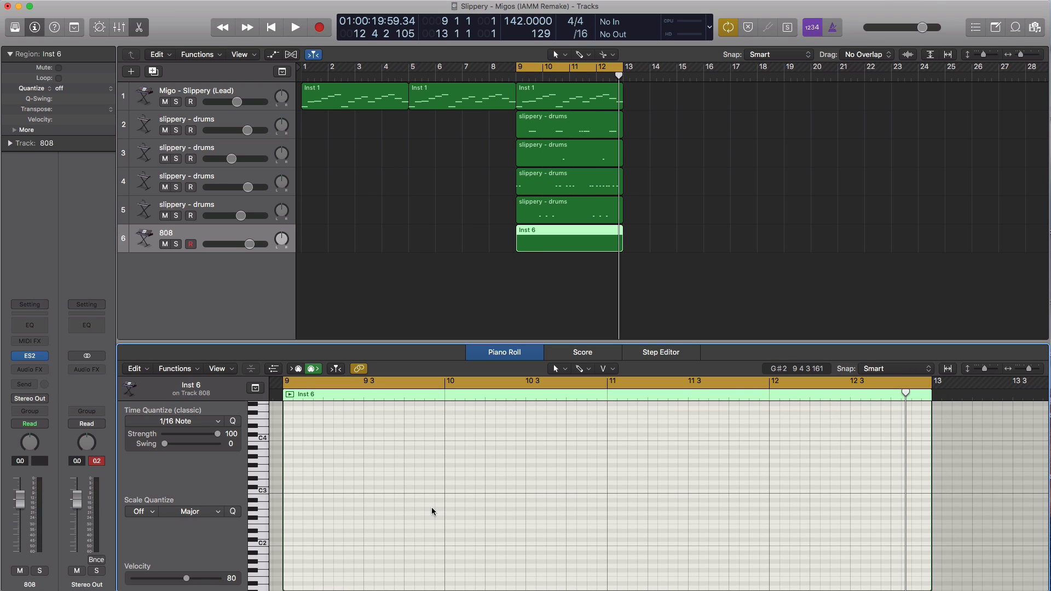
pyautogui.scroll(-5, 415, 521)
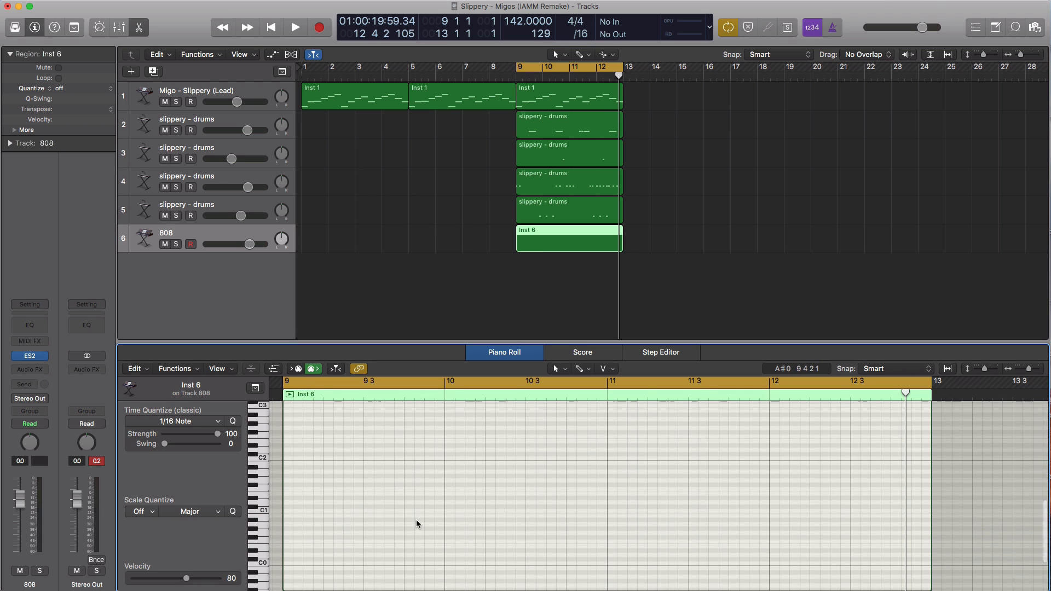
pyautogui.scroll(-1, 421, 516)
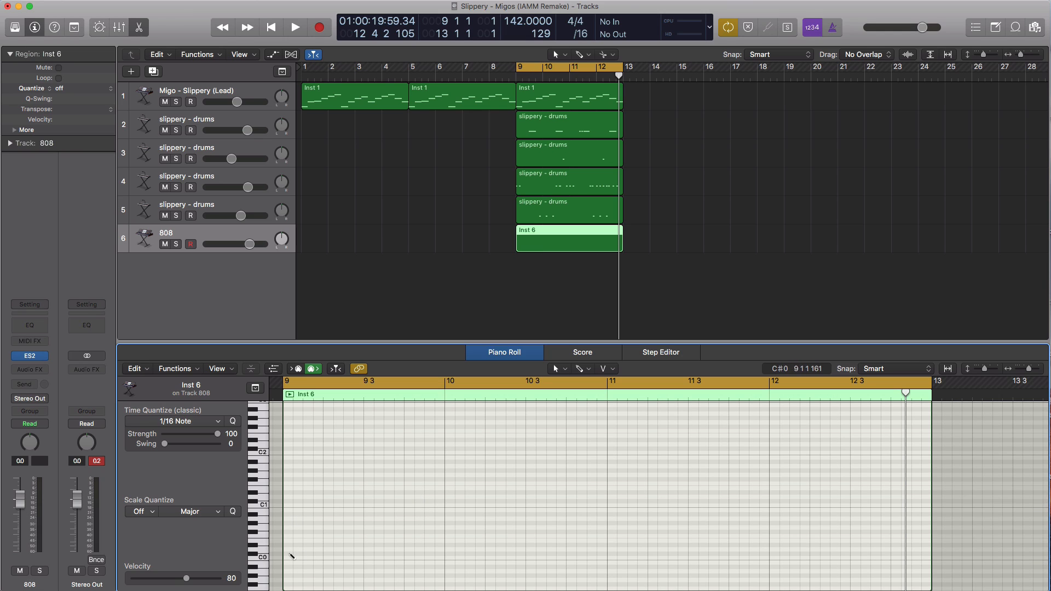
pyautogui.moveTo(288, 552); pyautogui.dragTo(294, 553)
pyautogui.press('space')
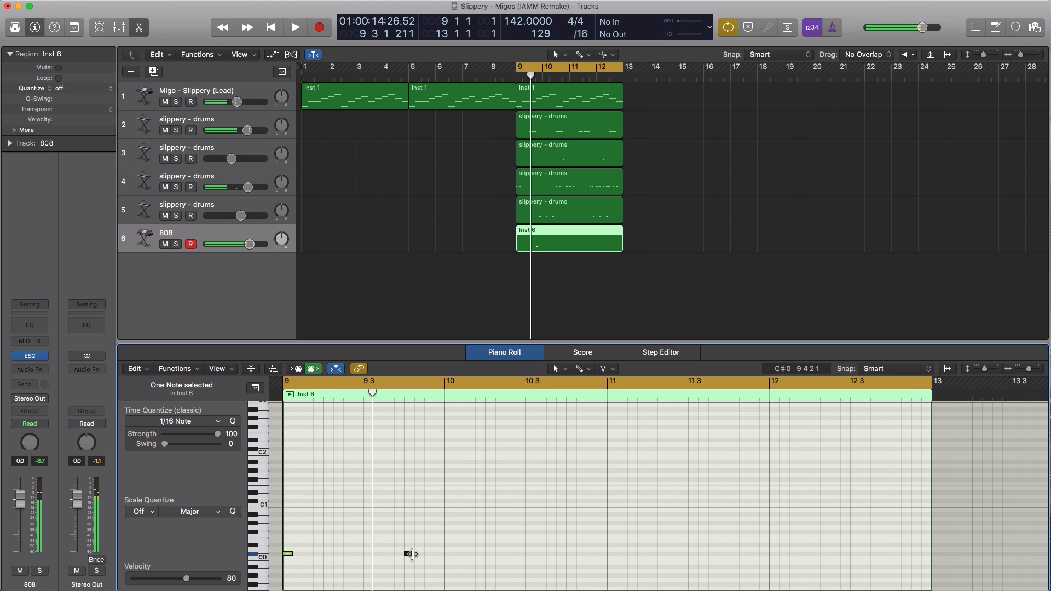
pyautogui.moveTo(411, 554)
pyautogui.mouseDown()
pyautogui.moveTo(436, 557)
pyautogui.moveTo(411, 557)
pyautogui.mouseUp()
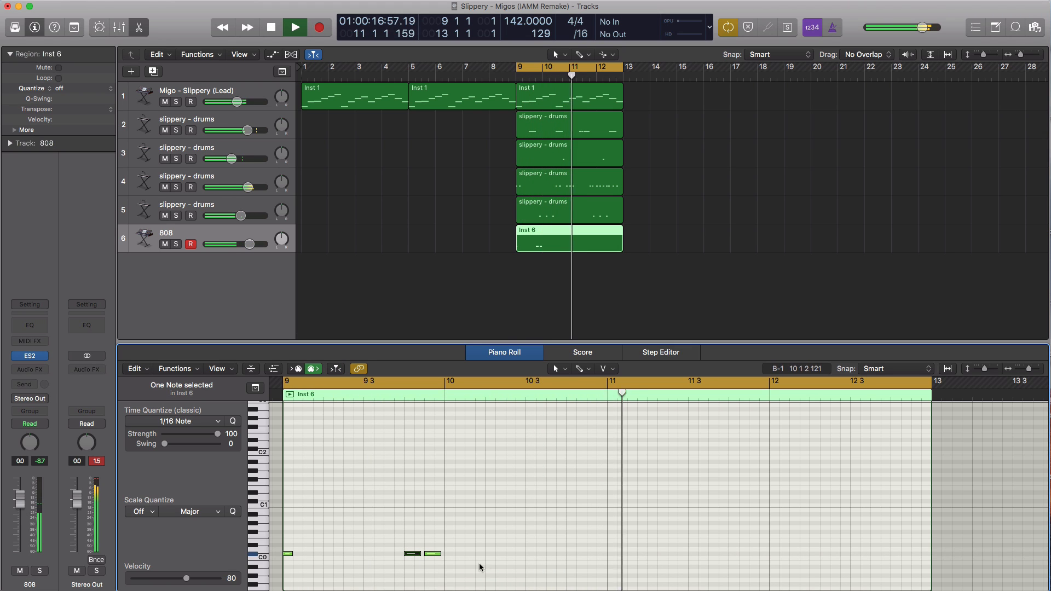
pyautogui.press('space')
pyautogui.press('space')
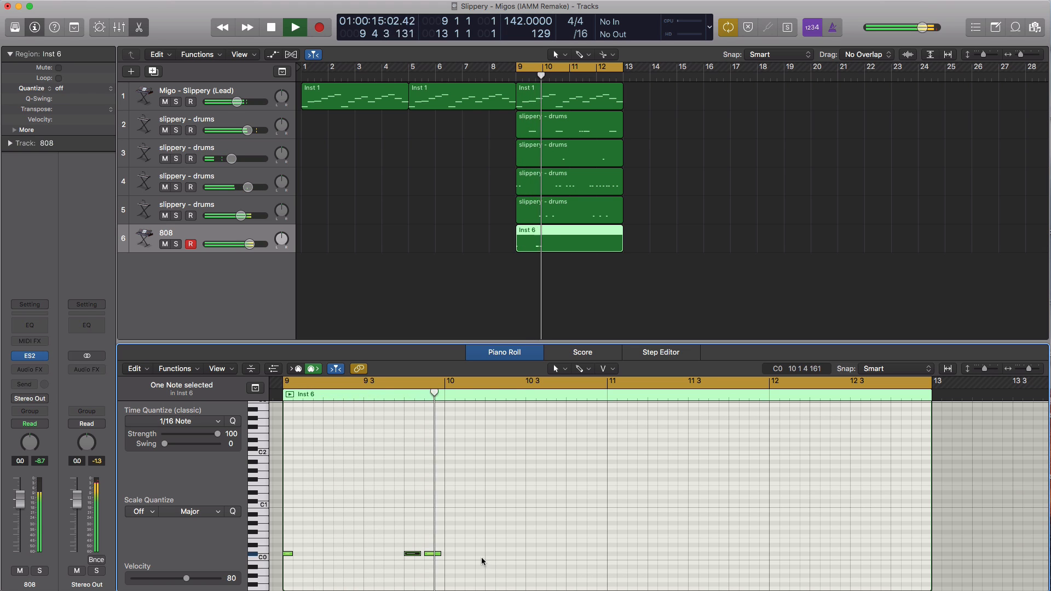
# Add a C#0 note on beat 2 of bar 10 and an A0 note at the start of bar 11, auditioning the loop.
pyautogui.keyDown('super'); pyautogui.click(490, 555); pyautogui.keyUp('super')
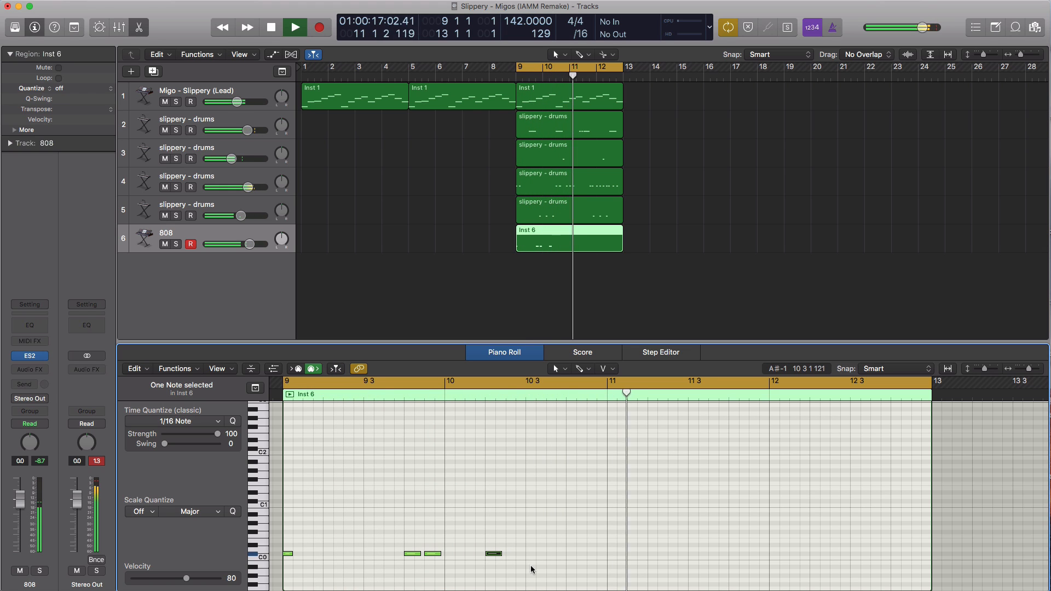
pyautogui.press('space')
pyautogui.press('space')
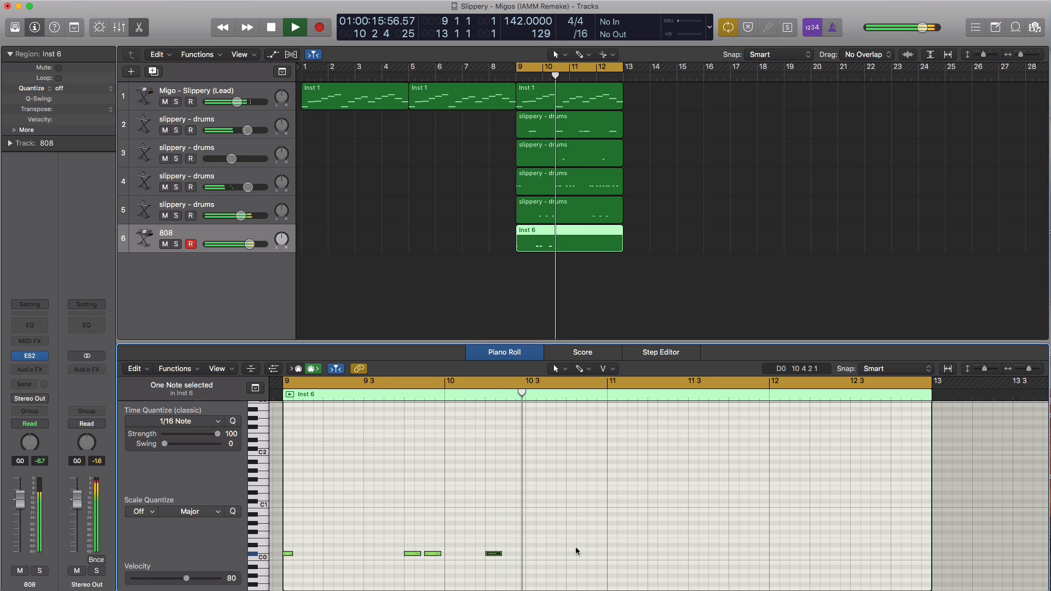
pyautogui.press('space')
pyautogui.keyDown('super'); pyautogui.click(610, 519); pyautogui.keyUp('super')
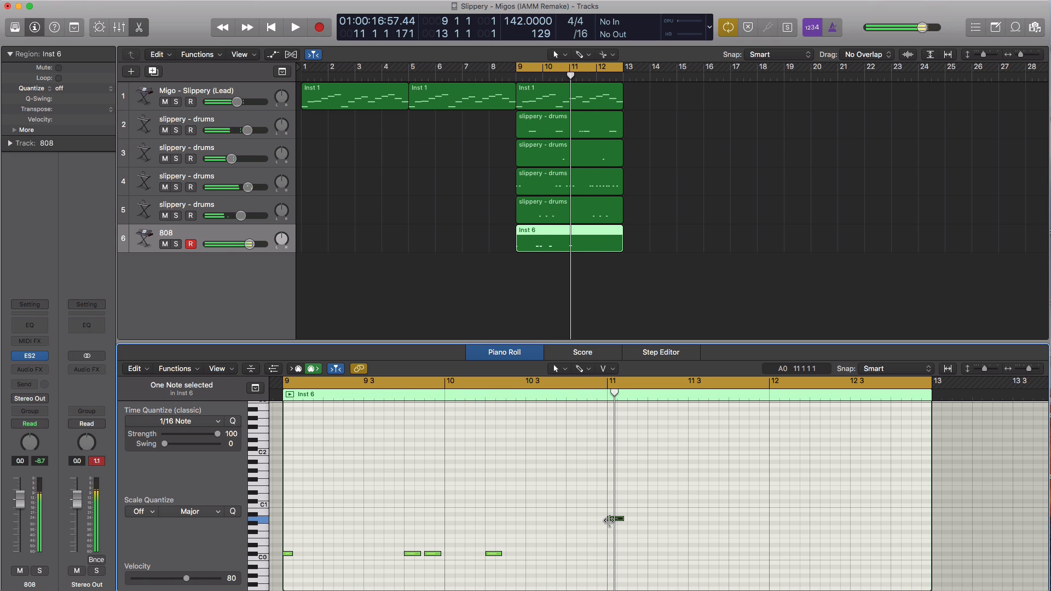
pyautogui.press('space')
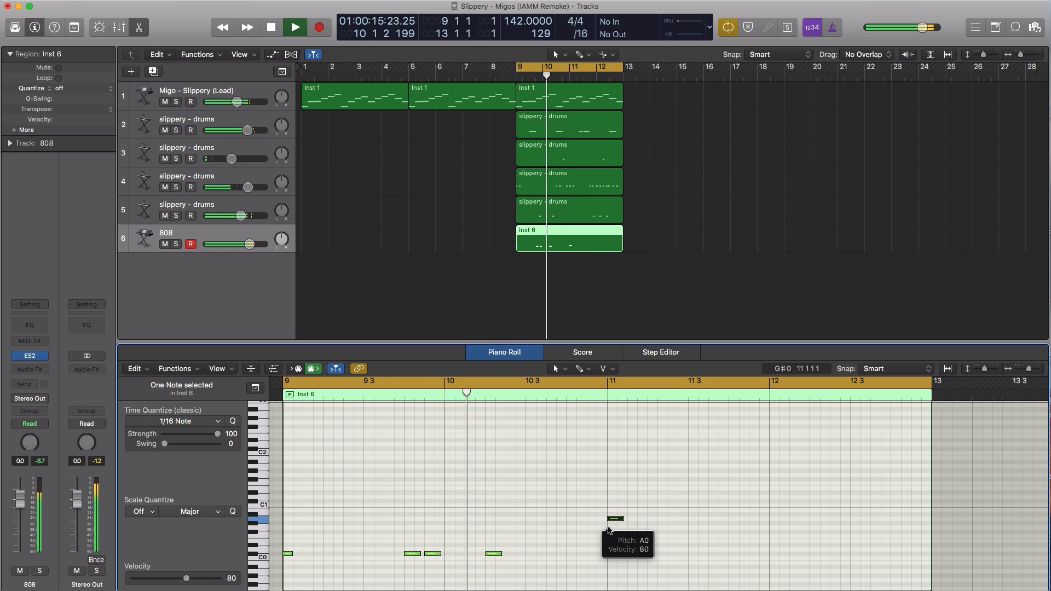
# Add A#-1 notes in bar 11 halfway through beat 1 and on beat 2, and a D#0 note halfway through beat 1 of bar 12.
pyautogui.keyDown('super'); pyautogui.click(632, 567); pyautogui.keyUp('super')
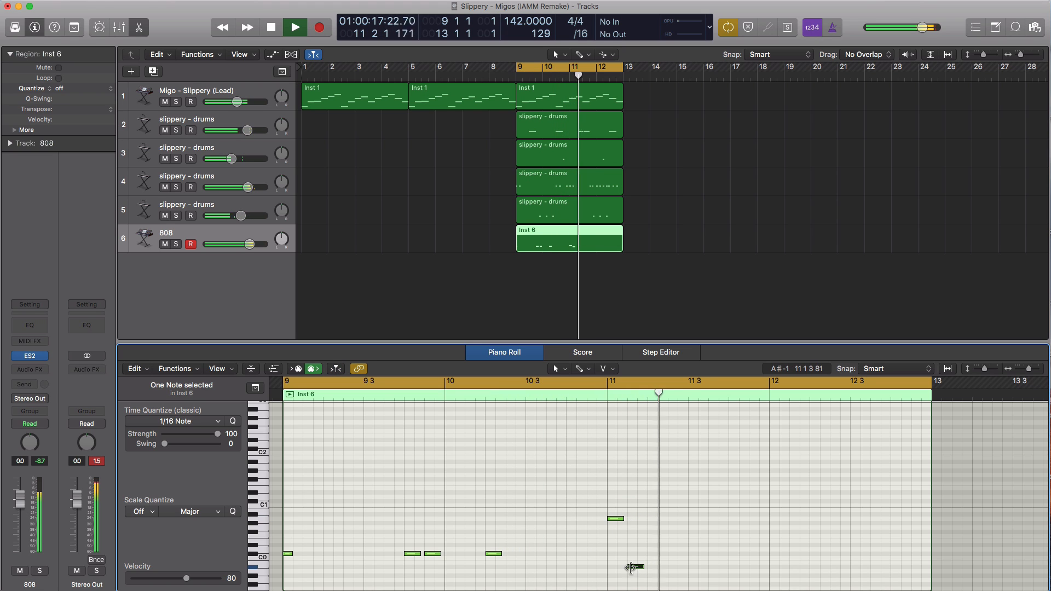
pyautogui.keyDown('super'); pyautogui.click(656, 567); pyautogui.keyUp('super')
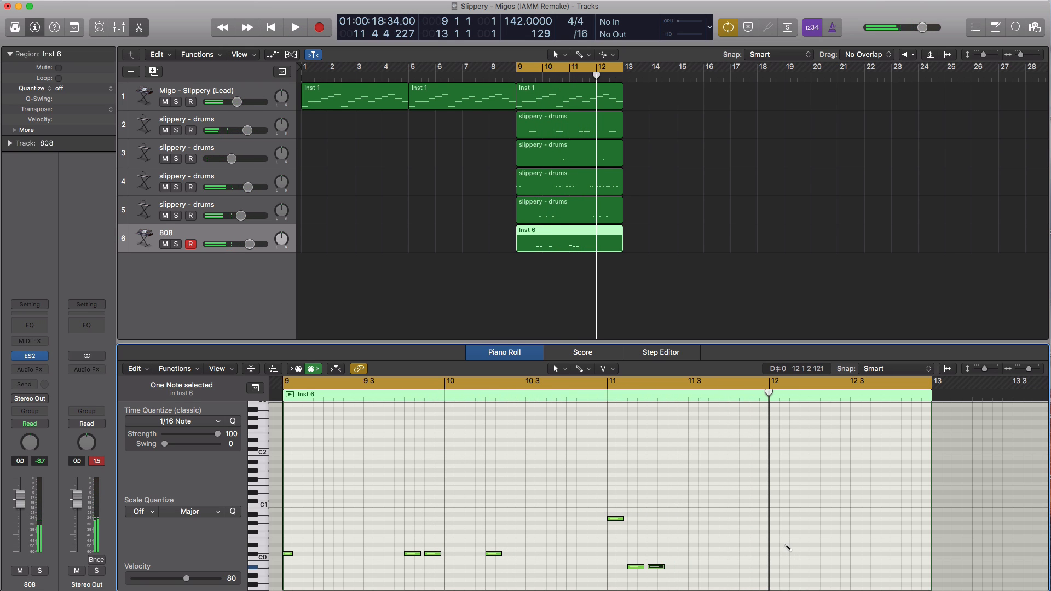
pyautogui.press('space')
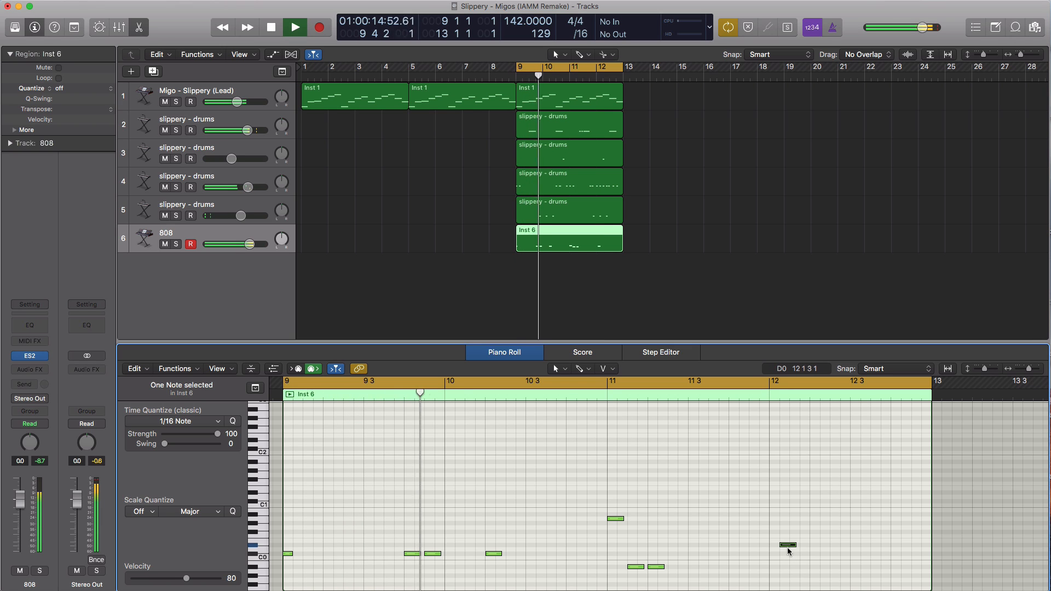
pyautogui.moveTo(790, 546); pyautogui.dragTo(800, 546)
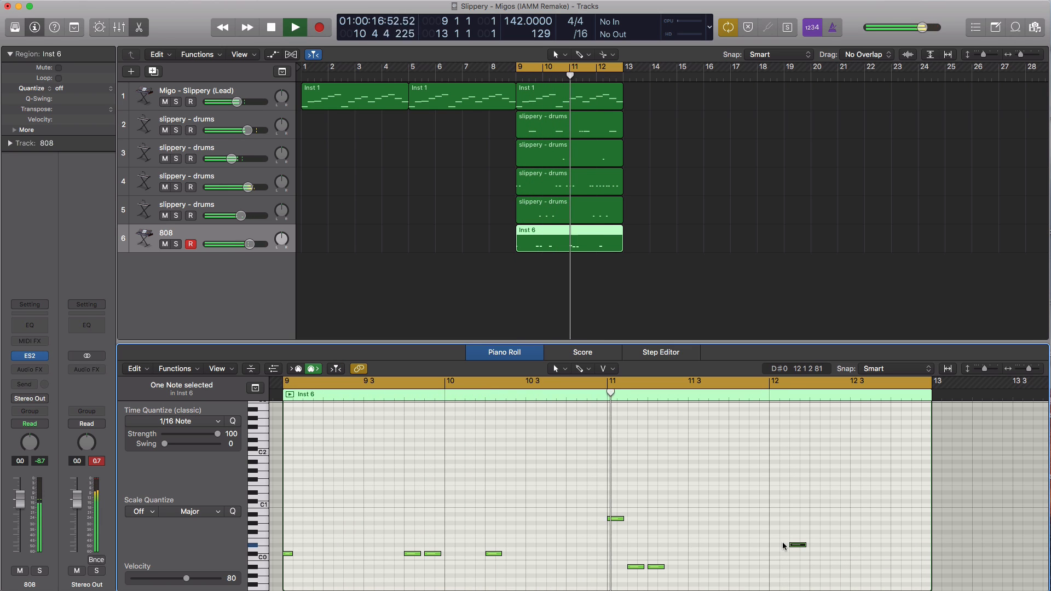
# Add an A0 note on beat 2, a D#0 halfway through beat 3 and an A0 halfway through beat 4 of bar 12, auditioning the loop.
pyautogui.keyDown('super'); pyautogui.click(814, 519); pyautogui.keyUp('super')
pyautogui.press('space')
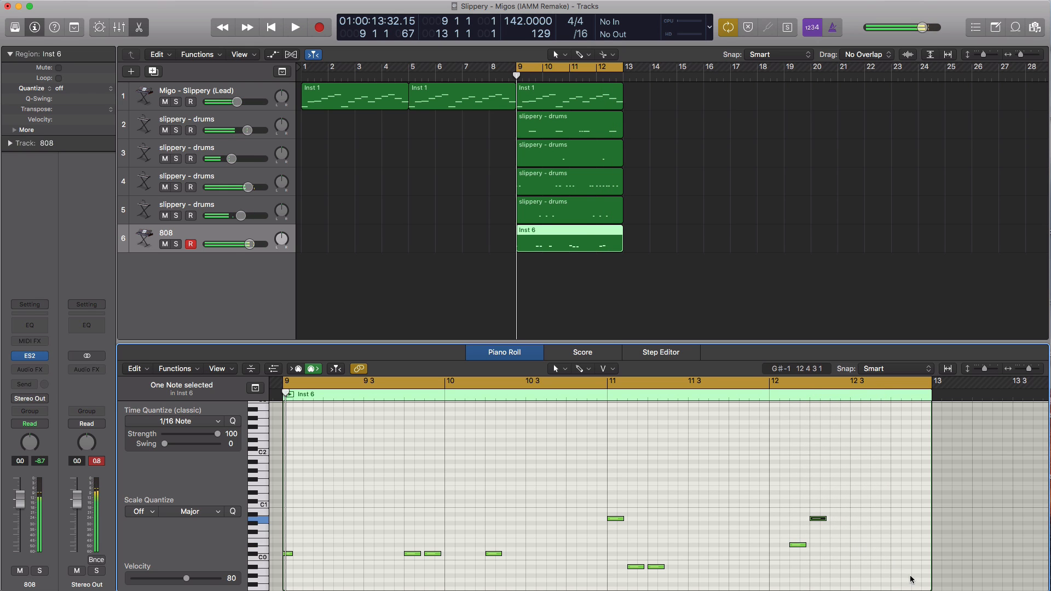
pyautogui.hscroll(-1, 908, 519)
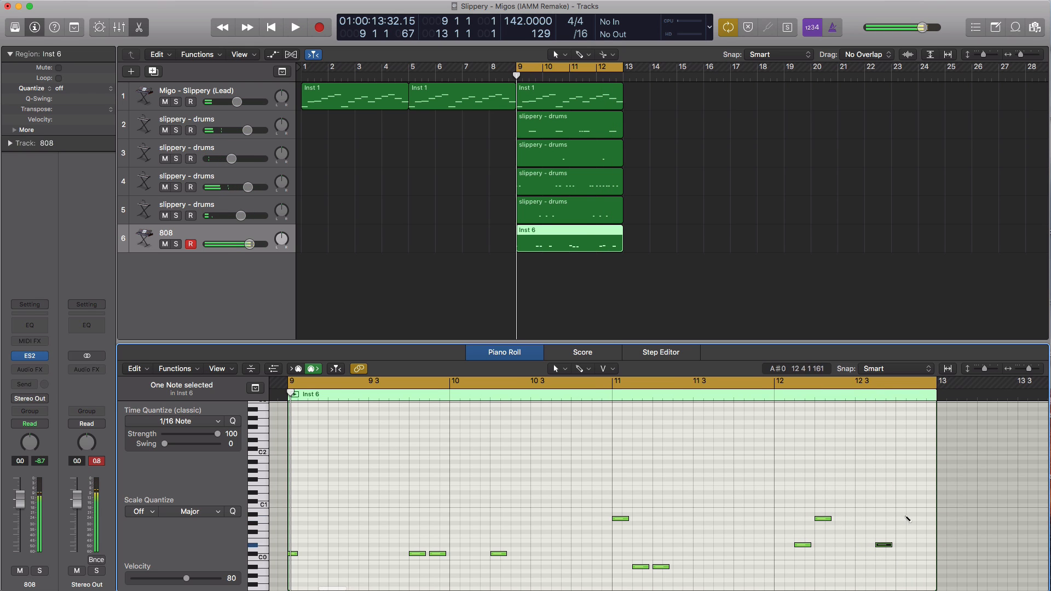
pyautogui.press('space')
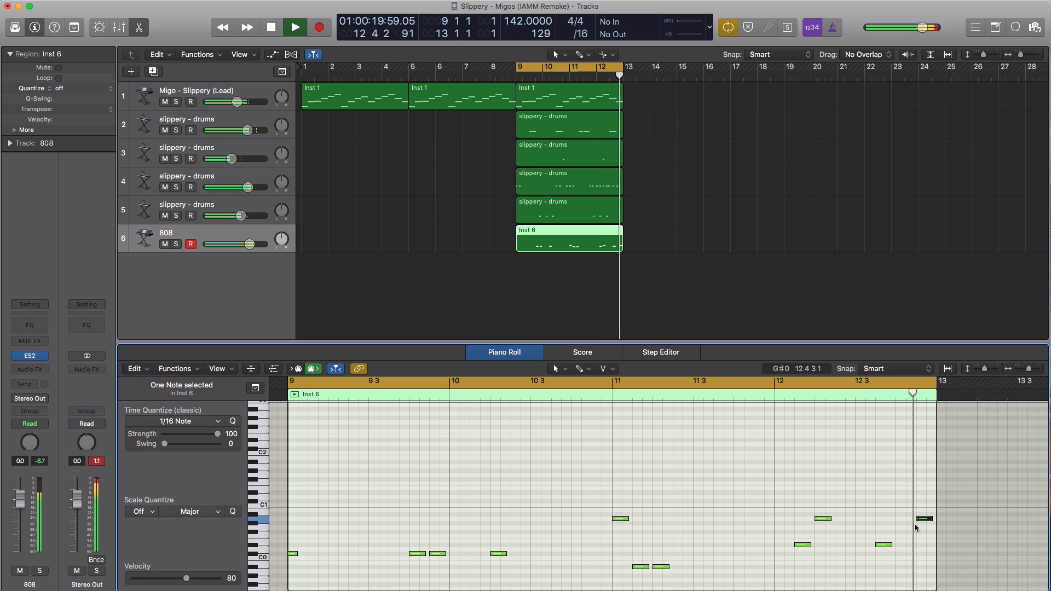
pyautogui.press('space')
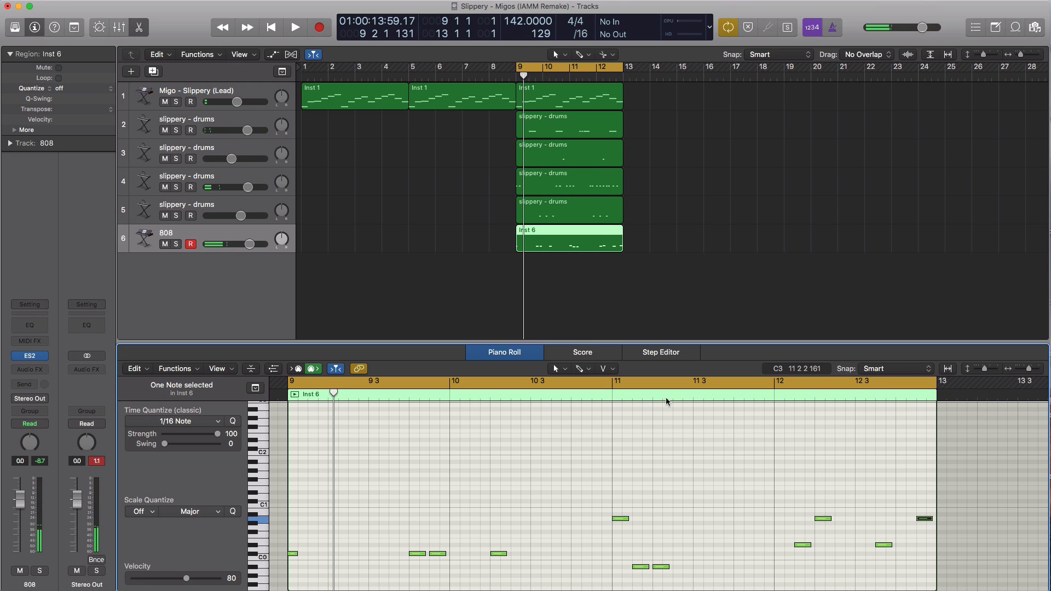
# Open the 808 track's ES2 and examine its distortion, filter drive and third envelope release while auditioning the loop.
pyautogui.click(32, 361)
pyautogui.moveTo(533, 79); pyautogui.dragTo(558, 97)
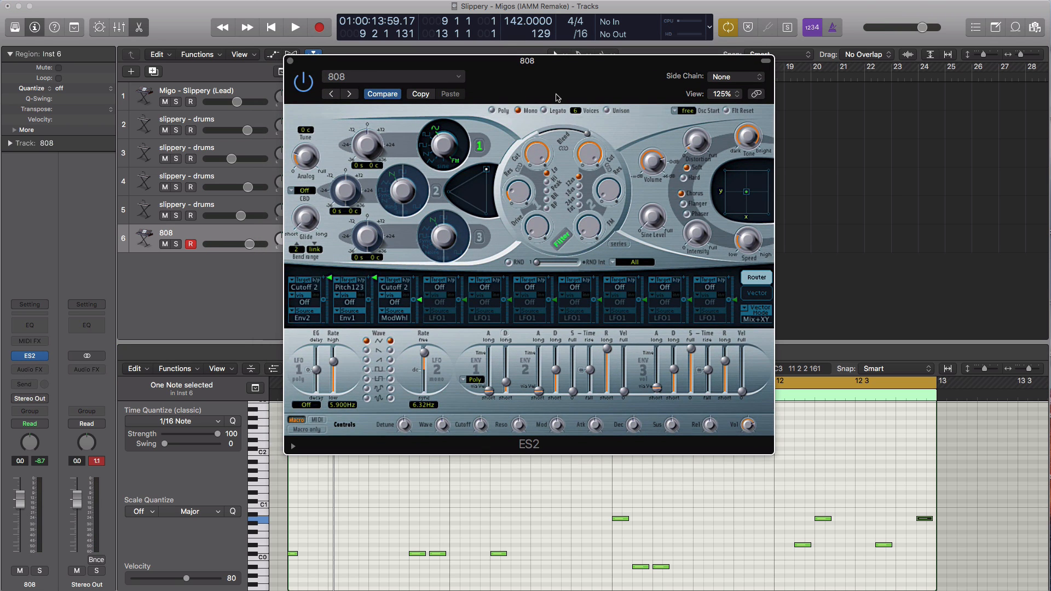
pyautogui.press('space')
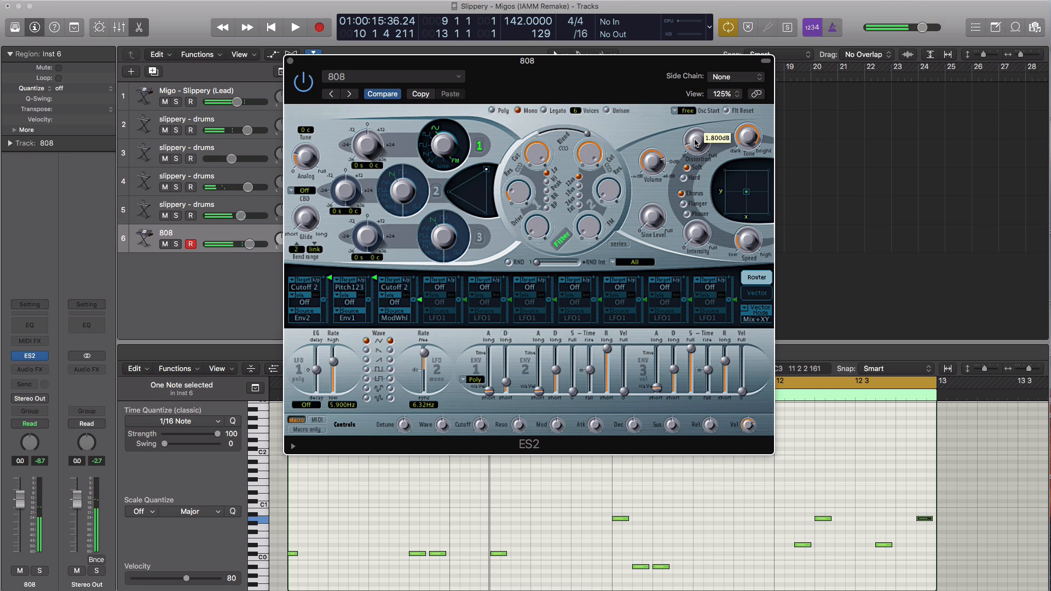
pyautogui.press('space')
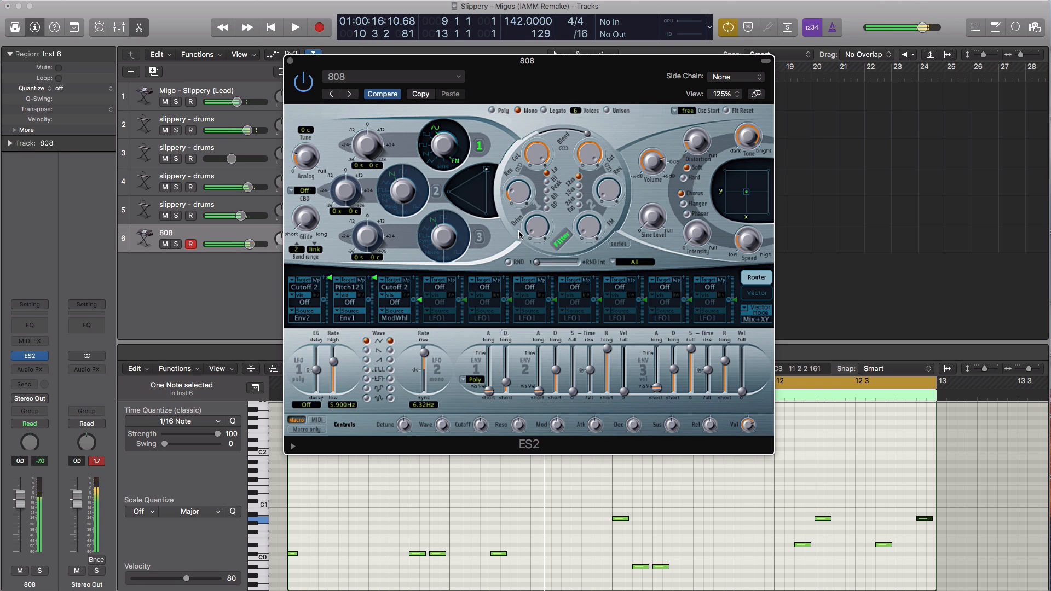
pyautogui.press('space')
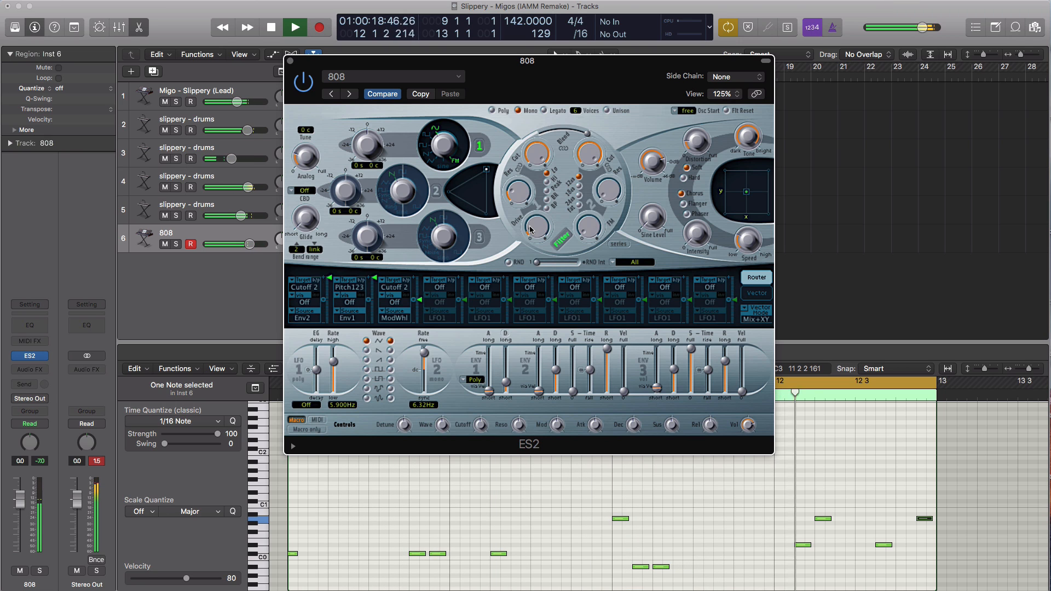
pyautogui.press('space')
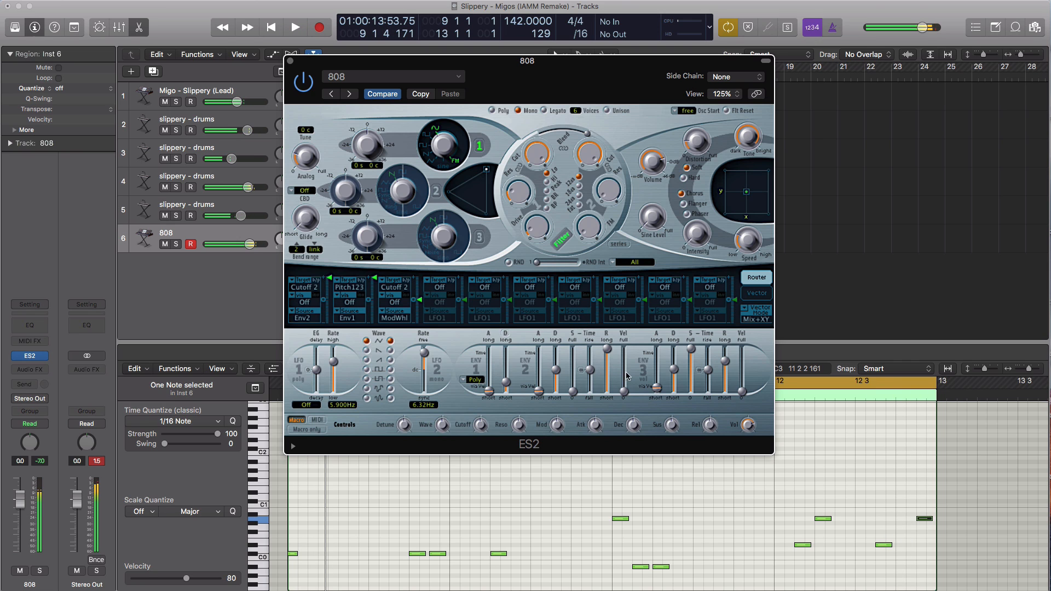
pyautogui.press('space')
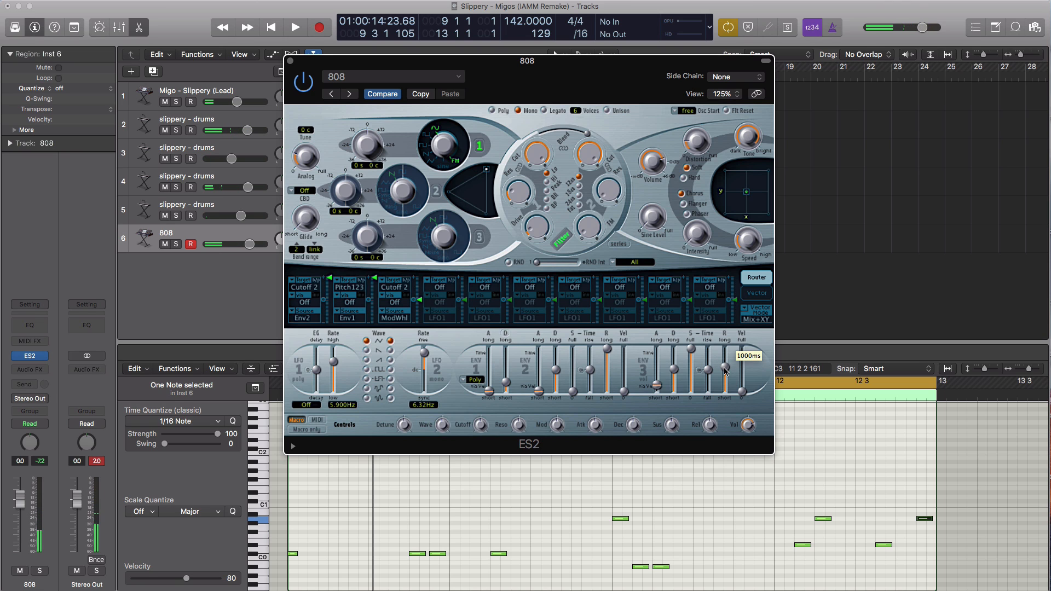
pyautogui.press('space')
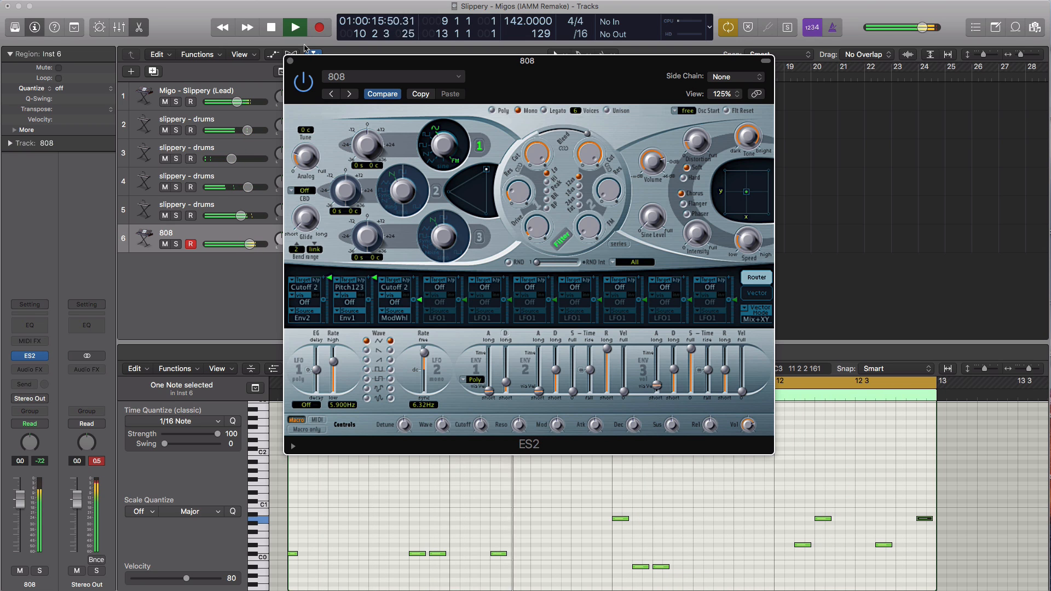
# Close the ES2 window and raise the 808 track's volume to 0.5 dB while the loop plays.
pyautogui.click(290, 61)
pyautogui.moveTo(236, 245)
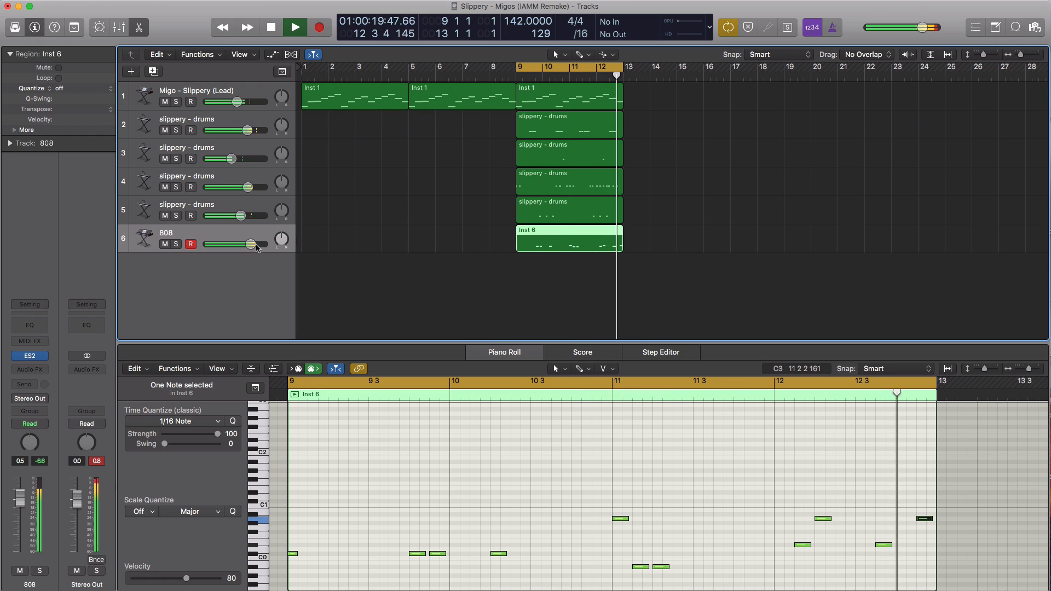
pyautogui.press('space')
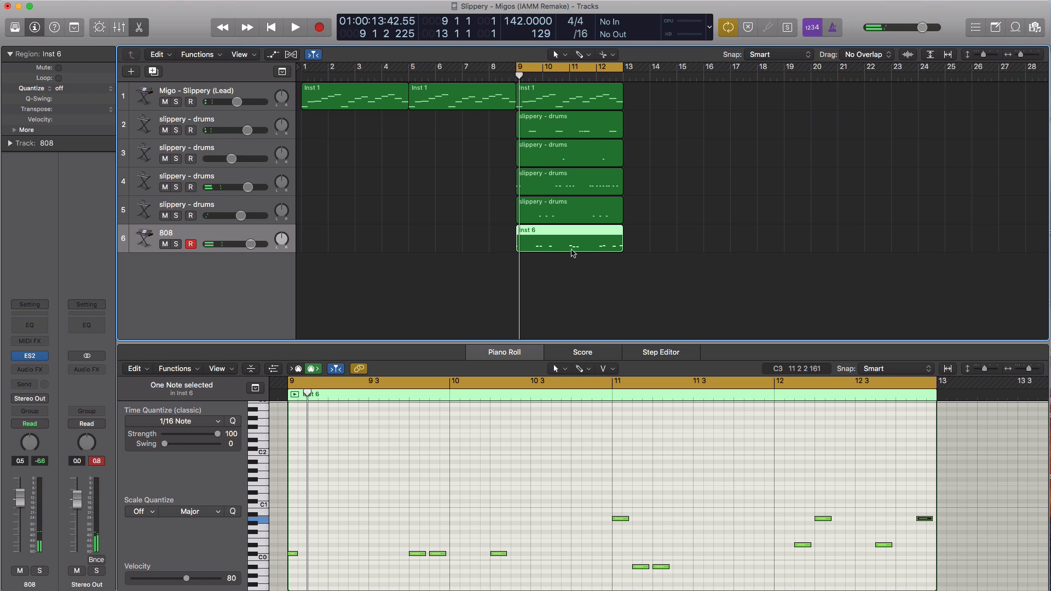
# Repeat all six tracks' regions from bars 9–12 in bars 13–16 and move the cycle range to the copies.
pyautogui.moveTo(644, 277); pyautogui.dragTo(633, 100)
pyautogui.moveTo(595, 75); pyautogui.dragTo(703, 75)
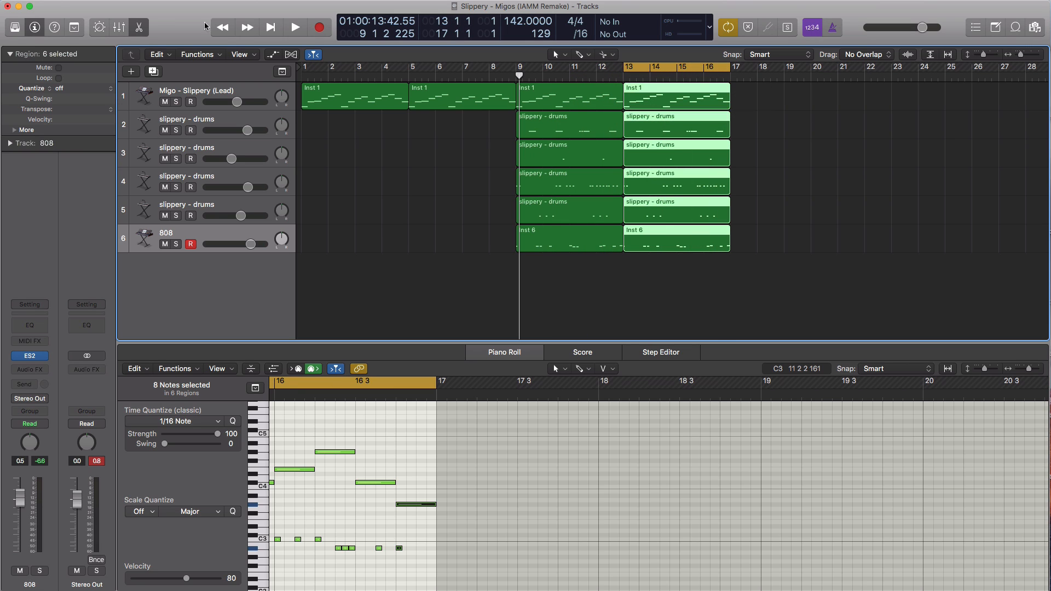
# Add one software instrument track with an empty channel strip below the 808 track.
pyautogui.click(155, 75)
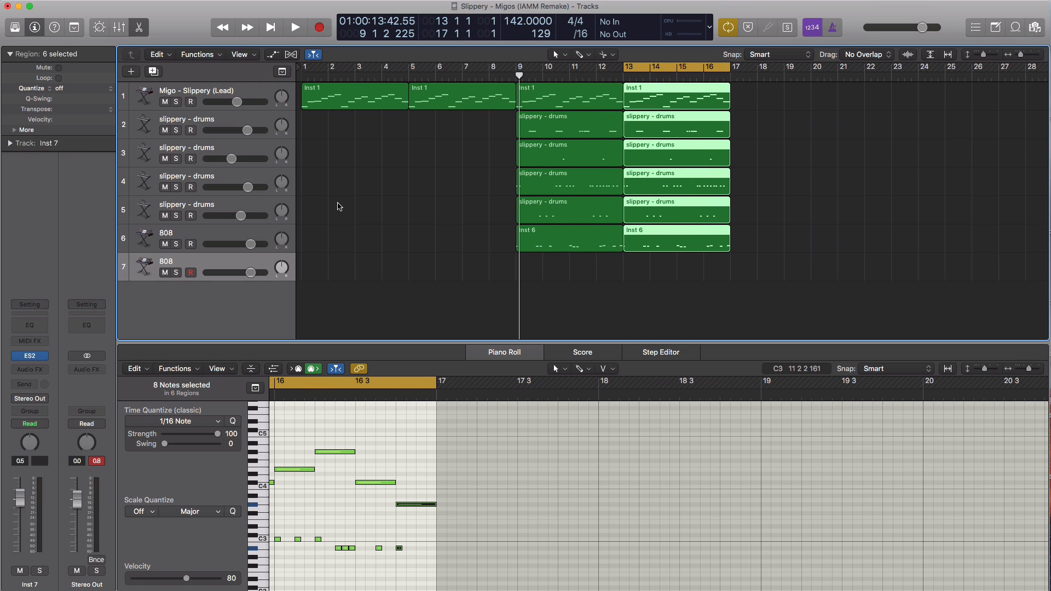
pyautogui.press('super+z')
pyautogui.click(131, 72)
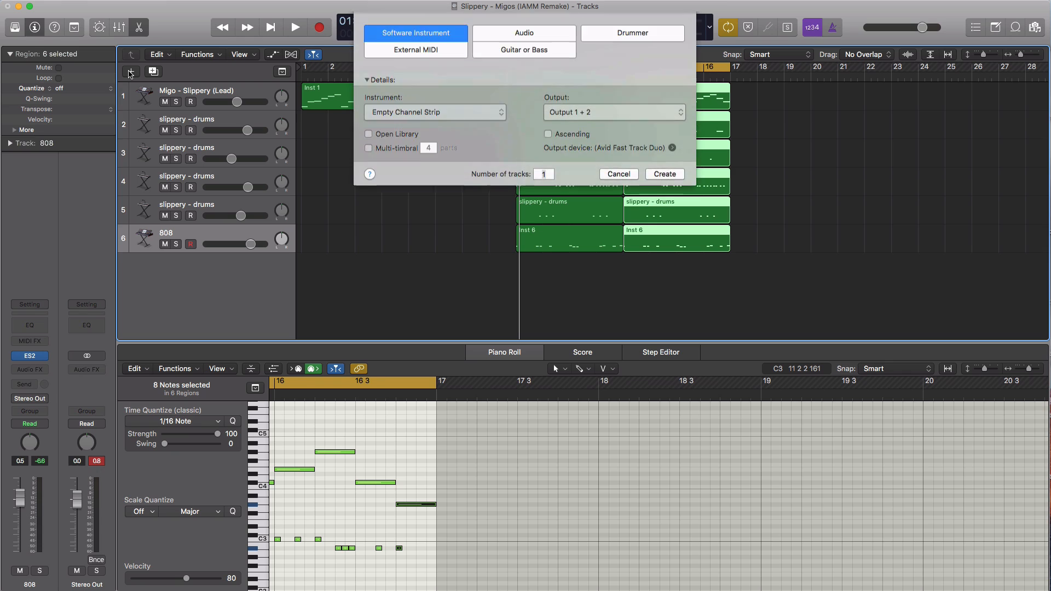
pyautogui.press('Return')
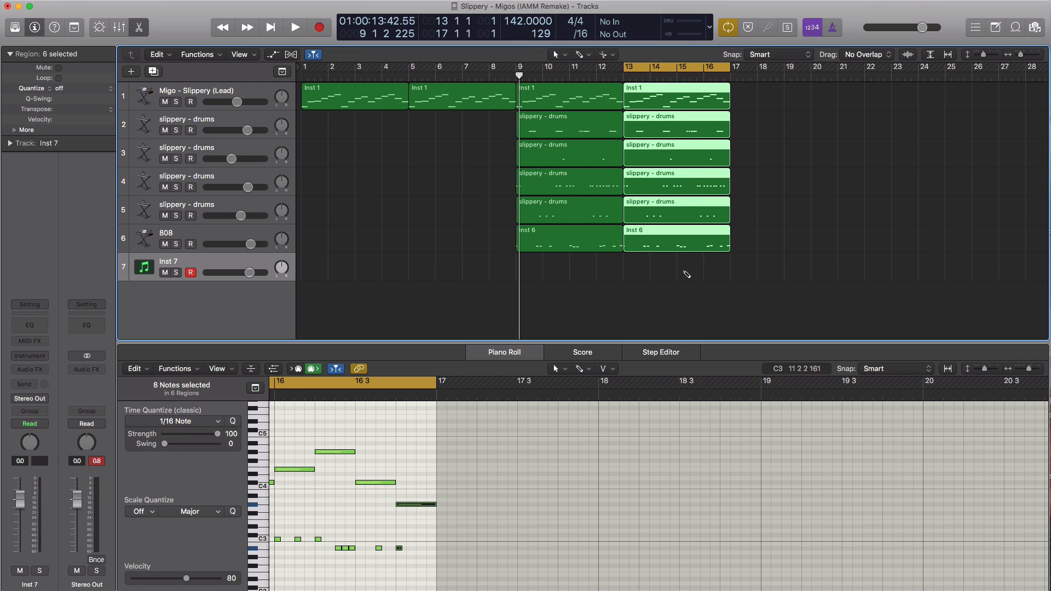
# Create an empty region on the seventh track spanning bars 15 and 16.
pyautogui.click(686, 274)
pyautogui.moveTo(701, 273); pyautogui.dragTo(728, 273)
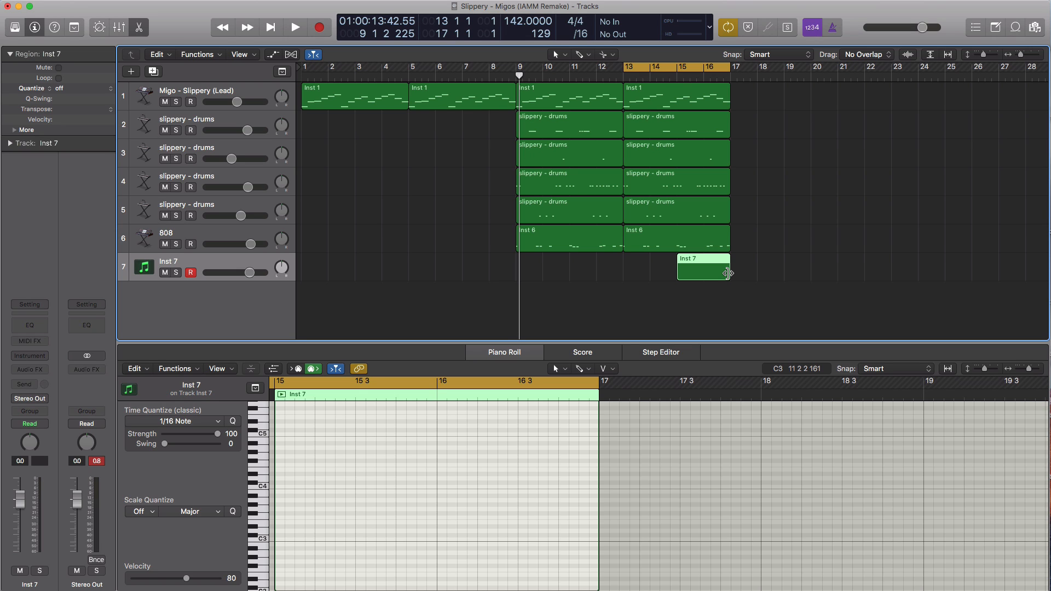
pyautogui.press('space')
# Load Nexus 2 on the seventh track with the PN Delayed Piano preset from the Piano category.
pyautogui.click(42, 356)
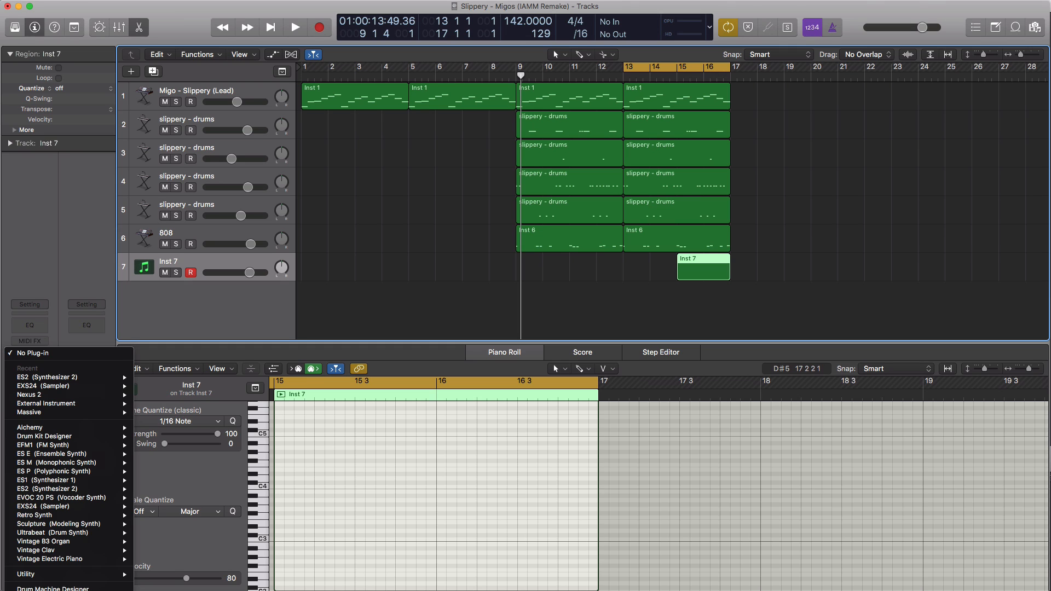
pyautogui.press('Escape')
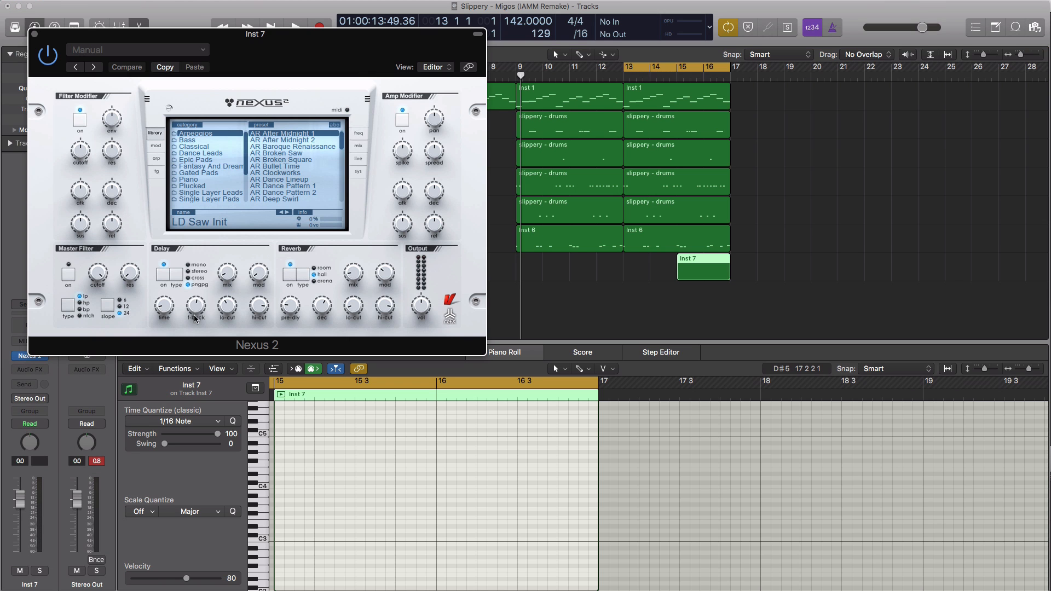
pyautogui.moveTo(260, 70); pyautogui.dragTo(456, 86)
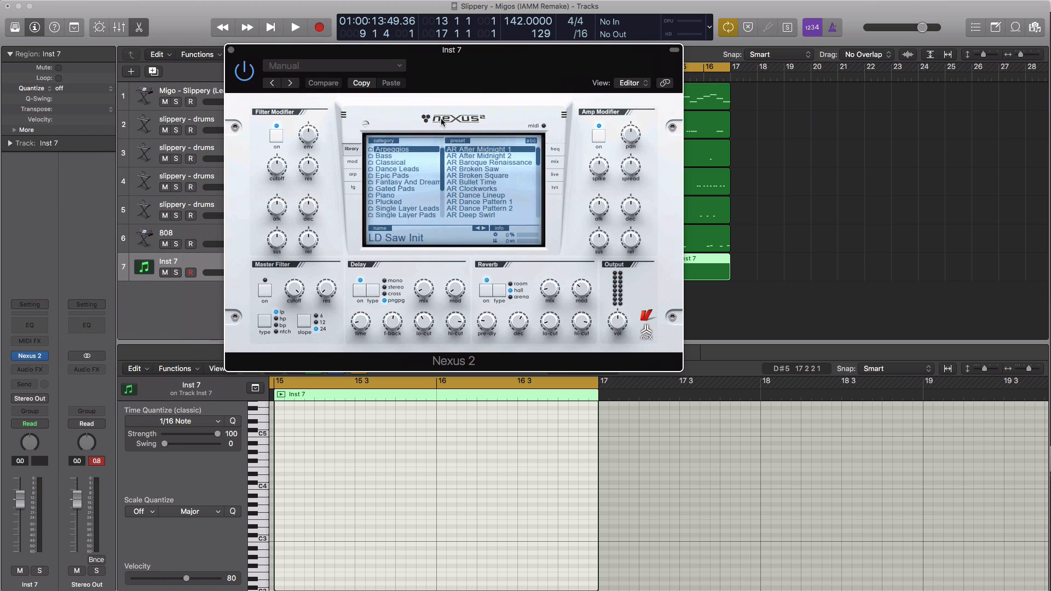
pyautogui.click(388, 195)
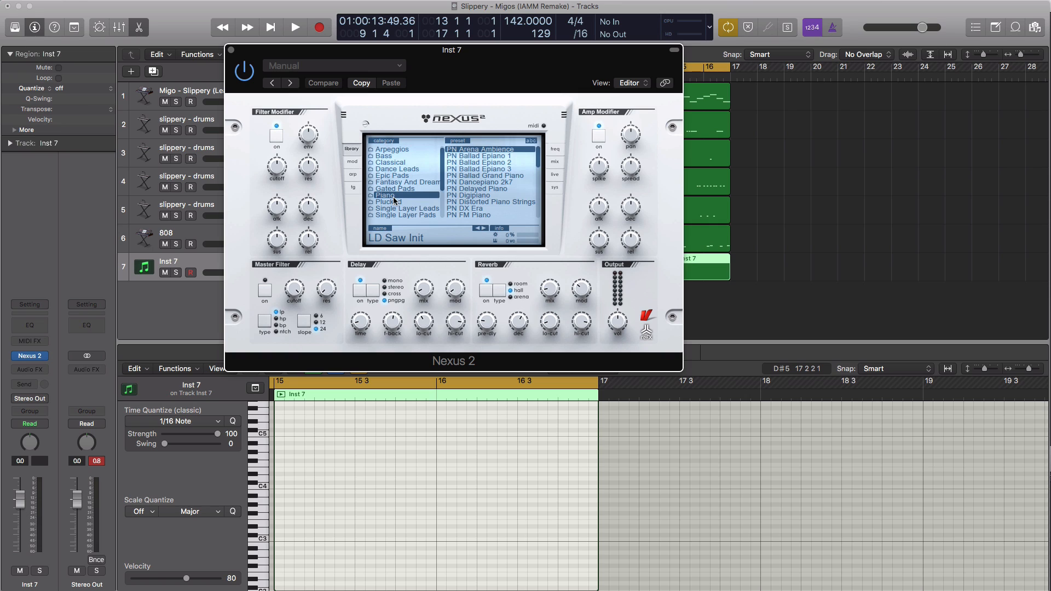
pyautogui.click(488, 191)
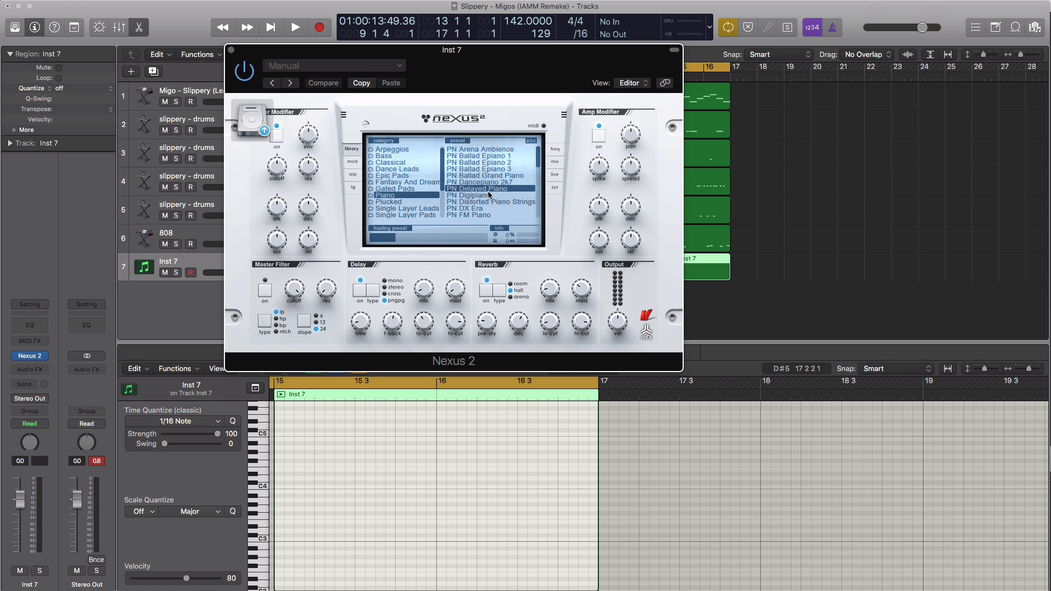
pyautogui.click(231, 50)
# Shorten the cycle range to bars 15 and 16 and open the seventh track's region in the Piano Roll.
pyautogui.doubleClick(710, 275)
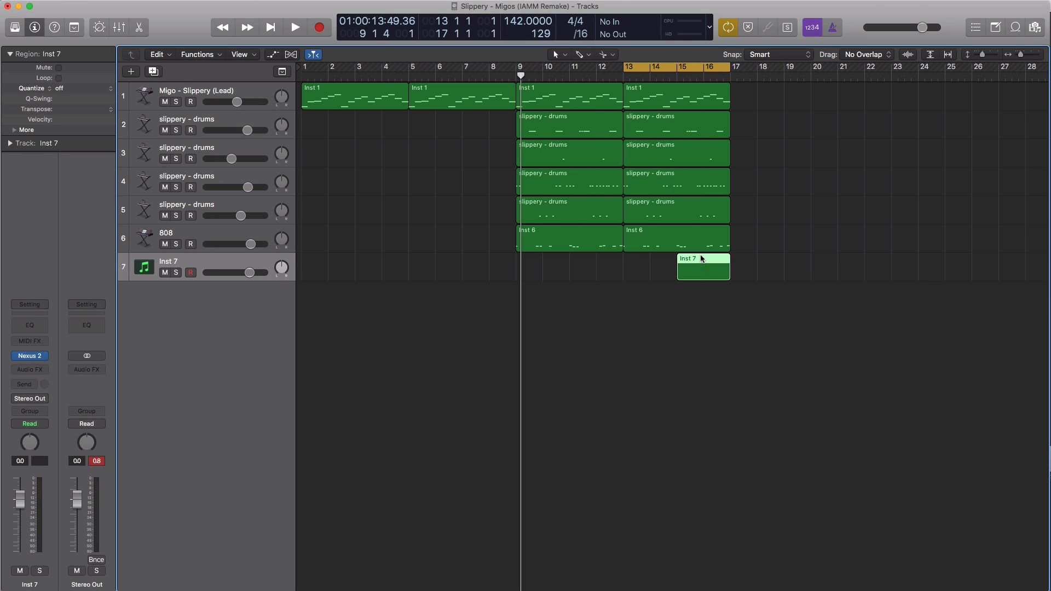
pyautogui.press('space')
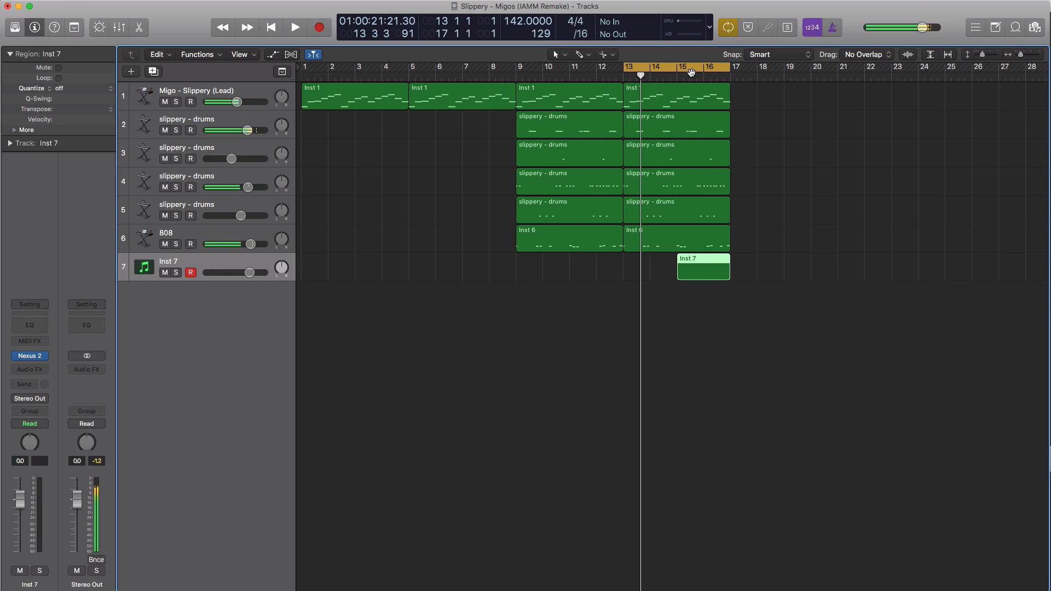
pyautogui.moveTo(679, 68); pyautogui.dragTo(725, 71)
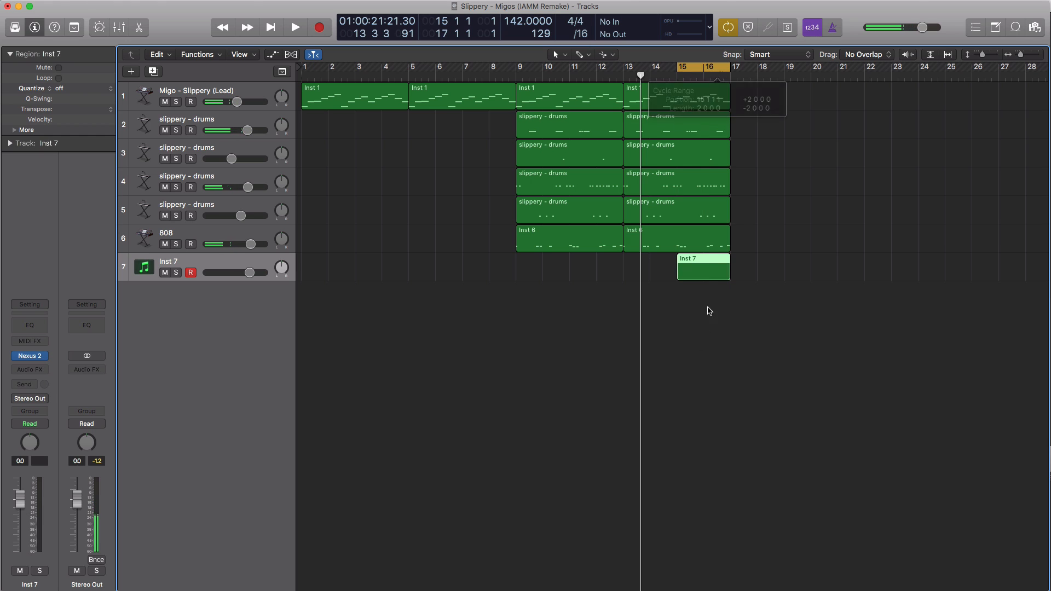
pyautogui.doubleClick(702, 271)
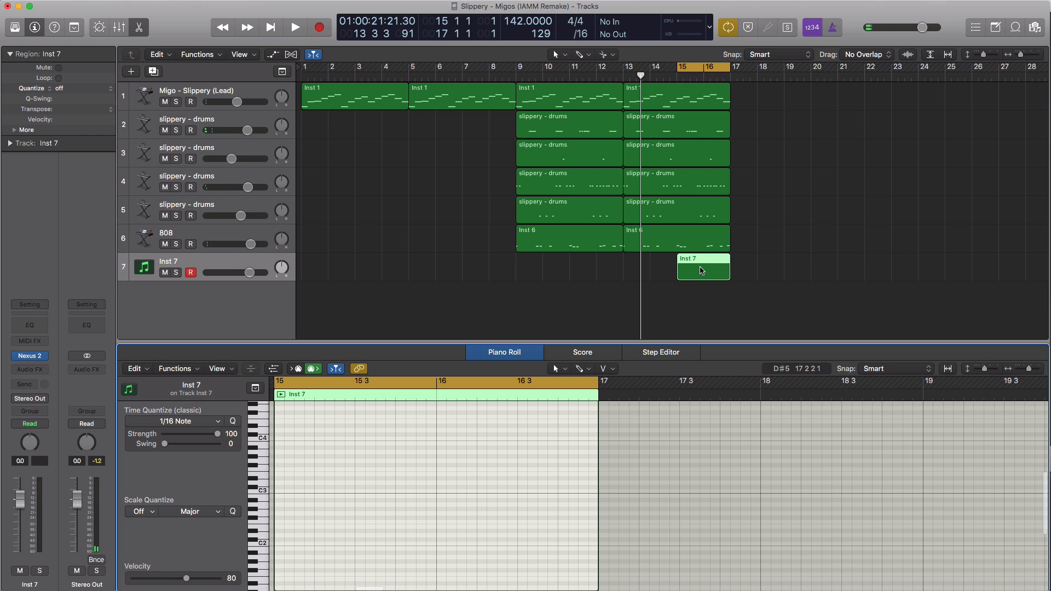
# Add a C#3 note halfway through beat 2 of bar 16 and transpose it up two octaves to C#5.
pyautogui.press('space')
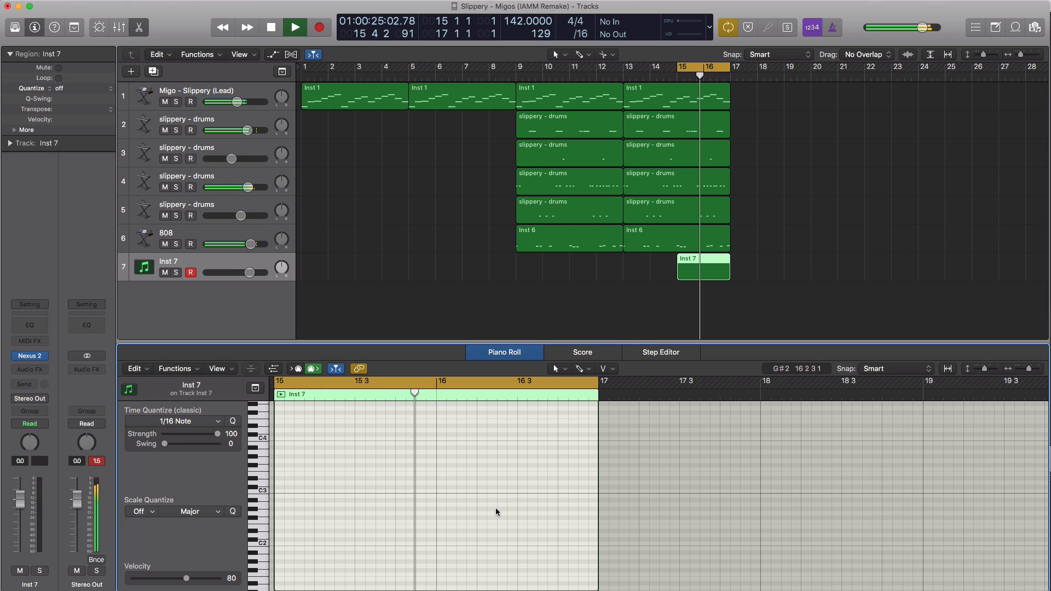
pyautogui.press('space')
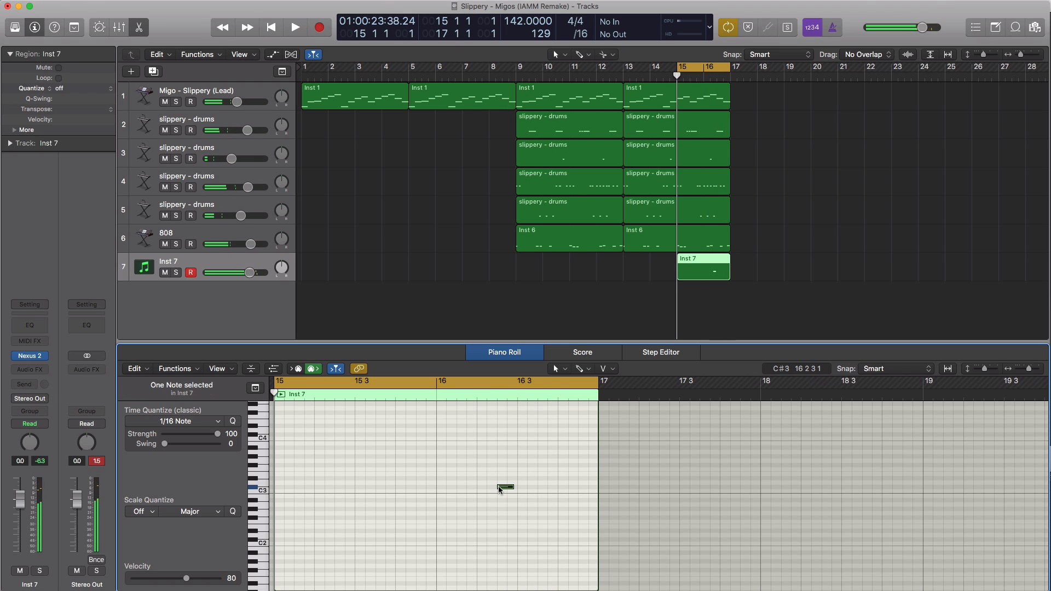
pyautogui.click(499, 488)
pyautogui.hotkey('alt', 'shift', 'Up')
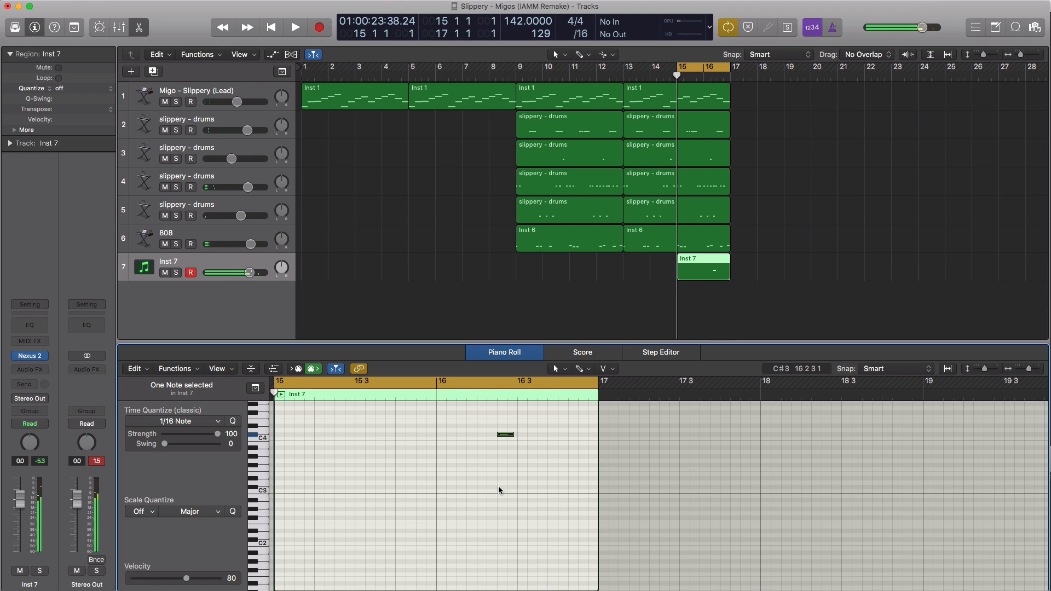
pyautogui.hotkey('alt', 'shift', 'Up')
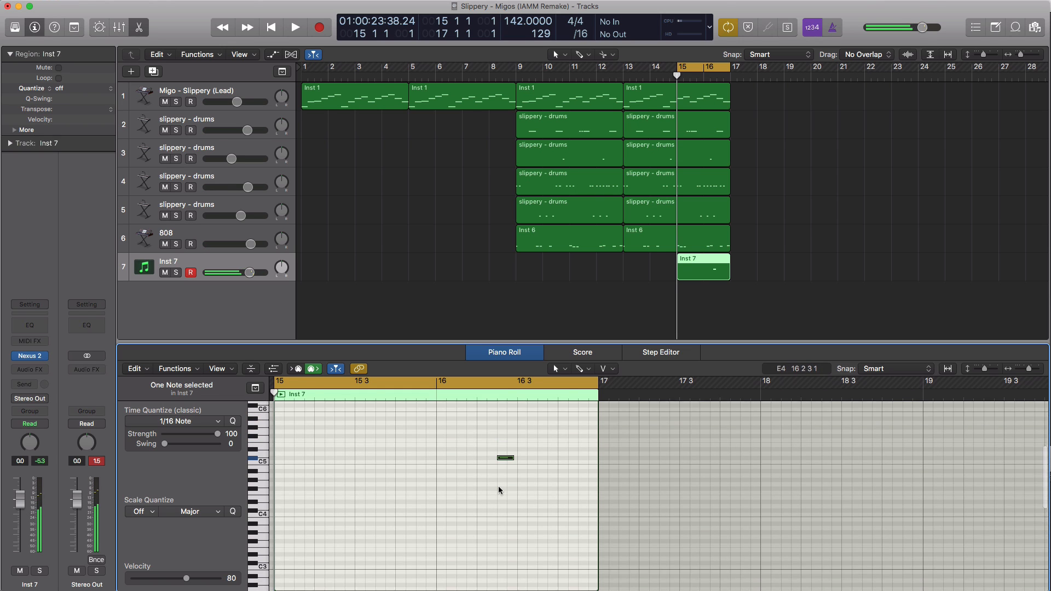
# Add an A4 note on beat 3 of bar 16 and an E4 note halfway through that beat, auditioning the loop.
pyautogui.press('space')
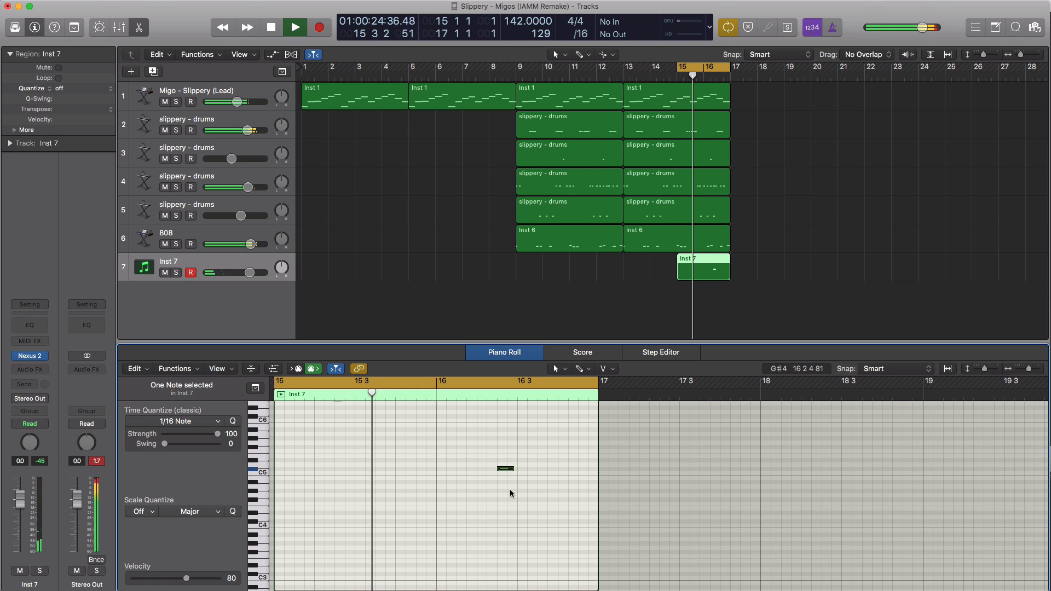
pyautogui.press('space')
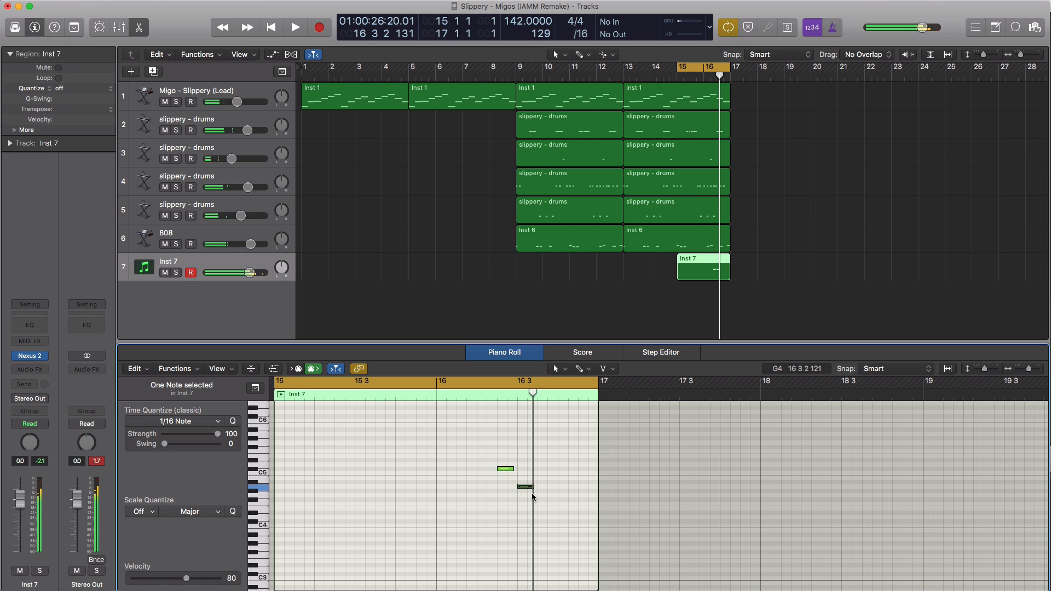
pyautogui.press('space')
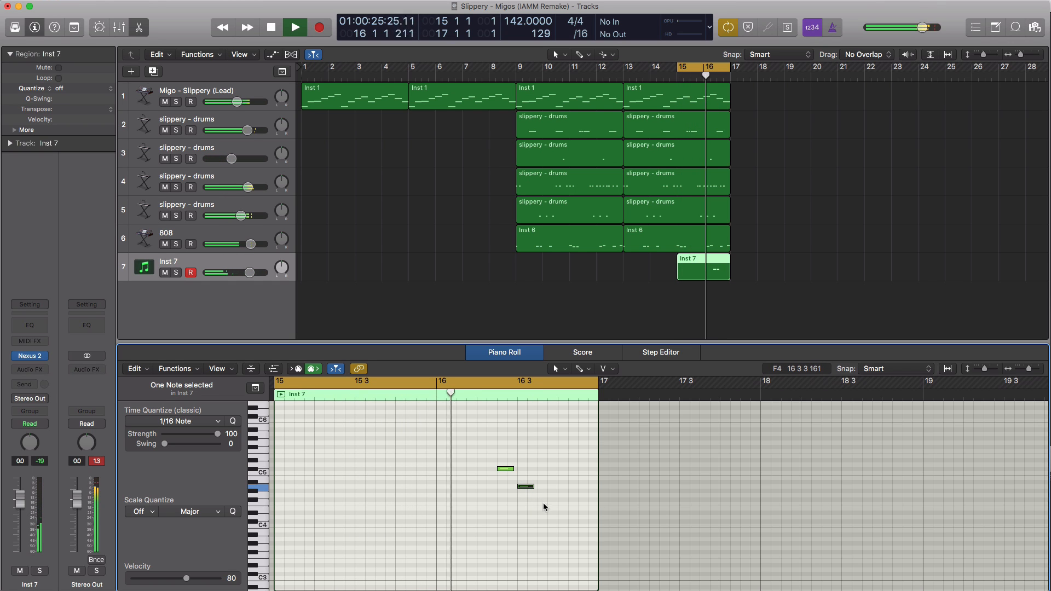
pyautogui.keyDown('super'); pyautogui.click(545, 509); pyautogui.keyUp('super')
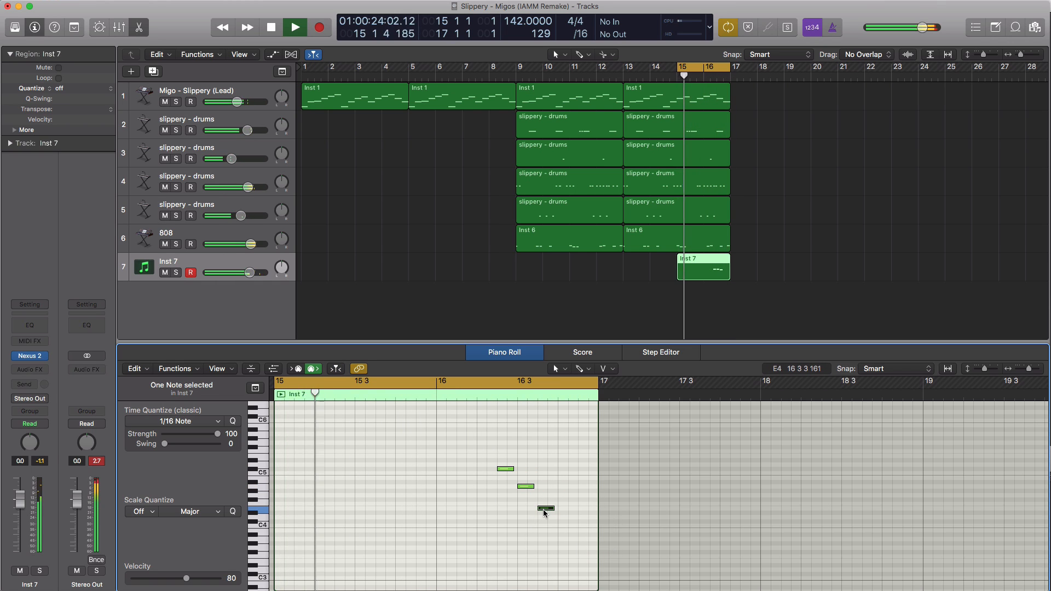
# Add D#4 on beat 4 of bar 16 and C#4 halfway through that beat, and lower the seventh track's volume to -13.8 dB.
pyautogui.keyDown('super'); pyautogui.click(560, 513); pyautogui.keyUp('super')
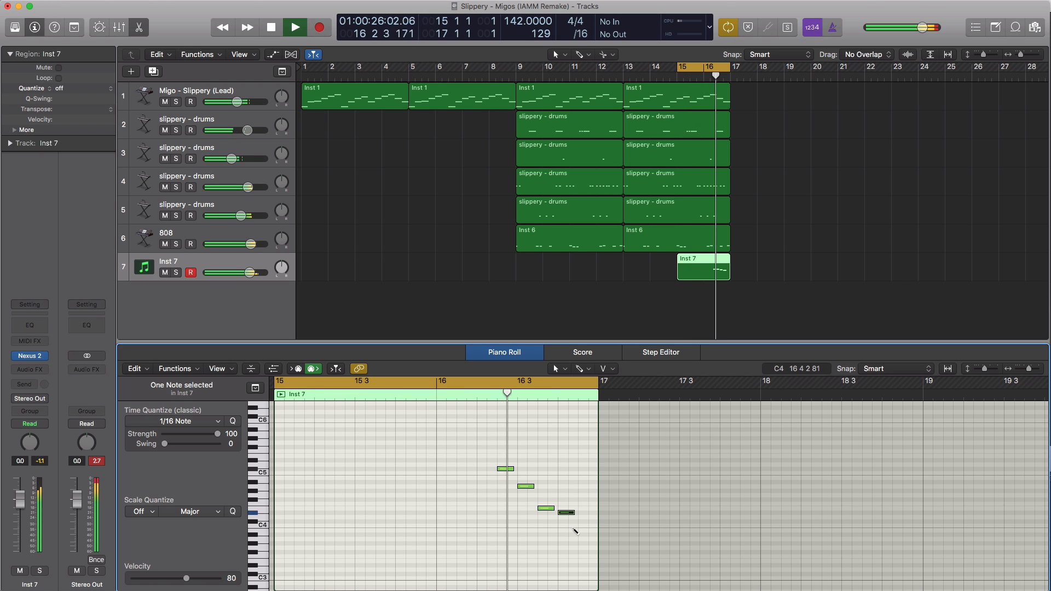
pyautogui.keyDown('super'); pyautogui.click(580, 521); pyautogui.keyUp('super')
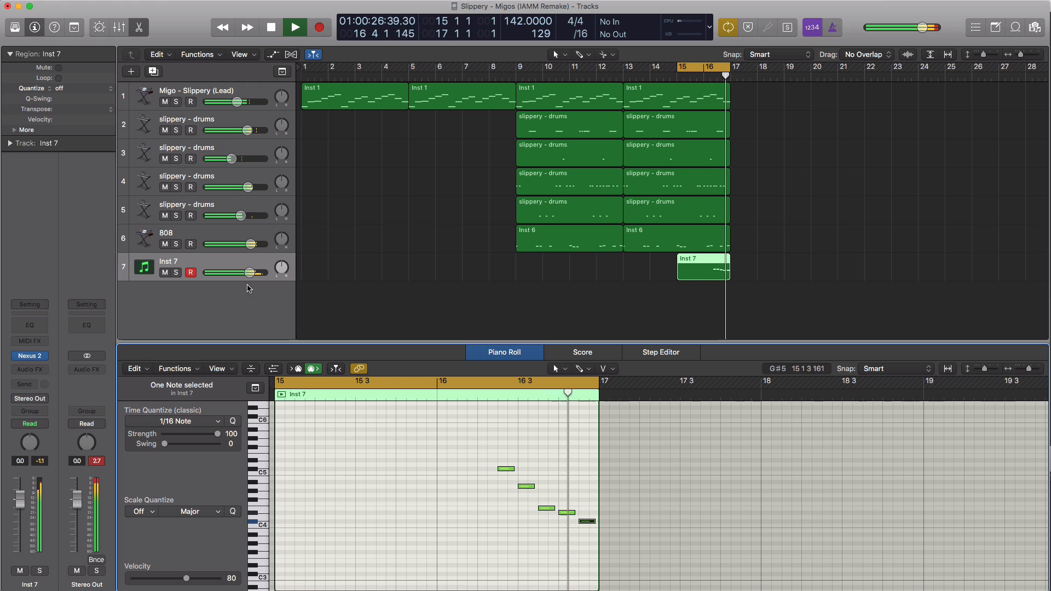
pyautogui.moveTo(250, 272); pyautogui.dragTo(223, 276)
pyautogui.press('space')
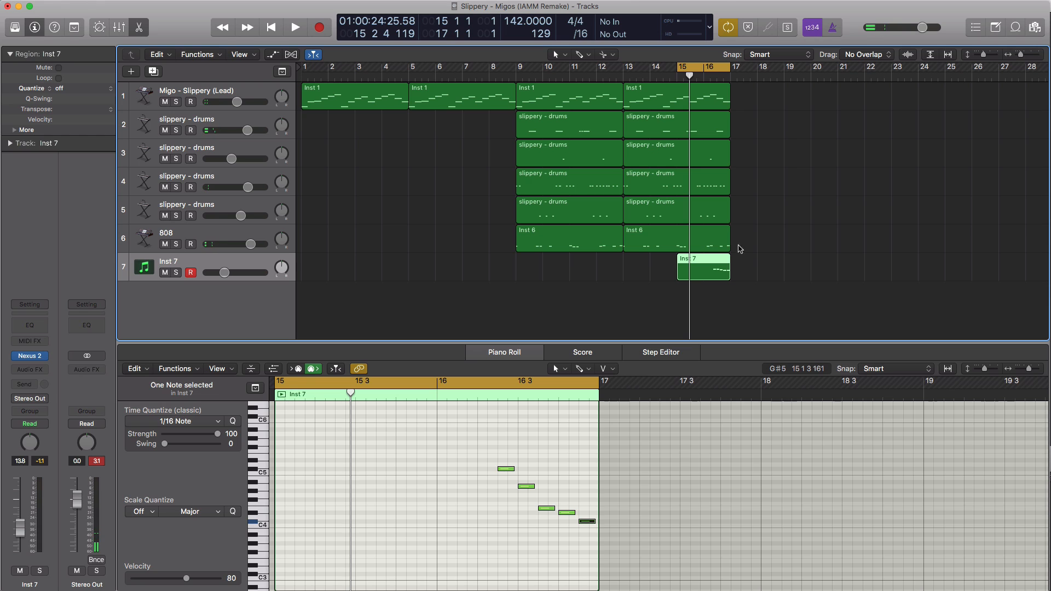
# Duplicate the lead track and create an empty region on it spanning bars 17 to 20, with the cycle range over those bars.
pyautogui.click(222, 89)
pyautogui.moveTo(701, 68); pyautogui.dragTo(833, 80)
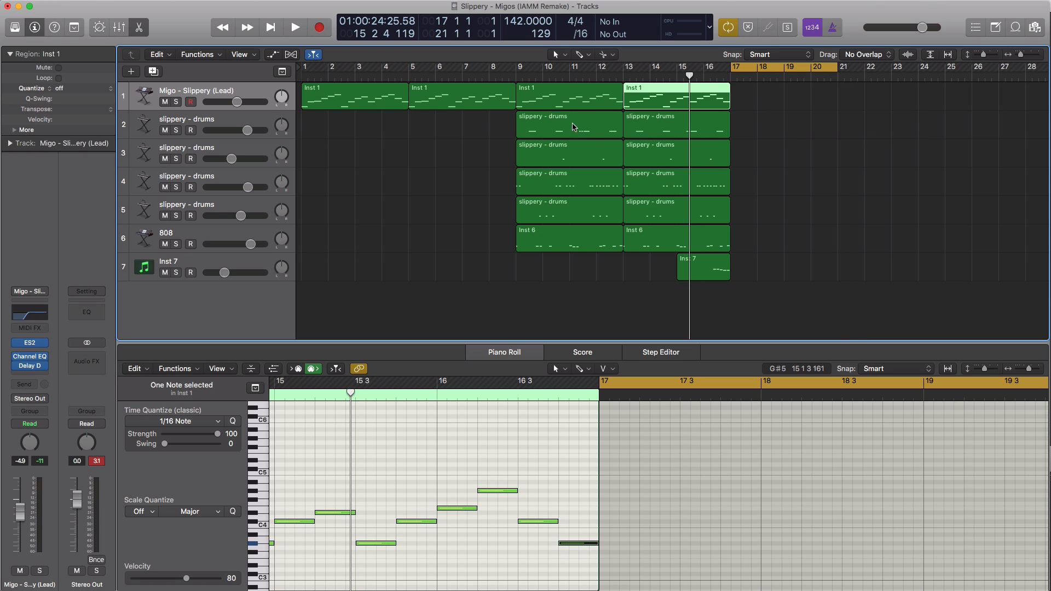
pyautogui.click(154, 72)
pyautogui.click(735, 130)
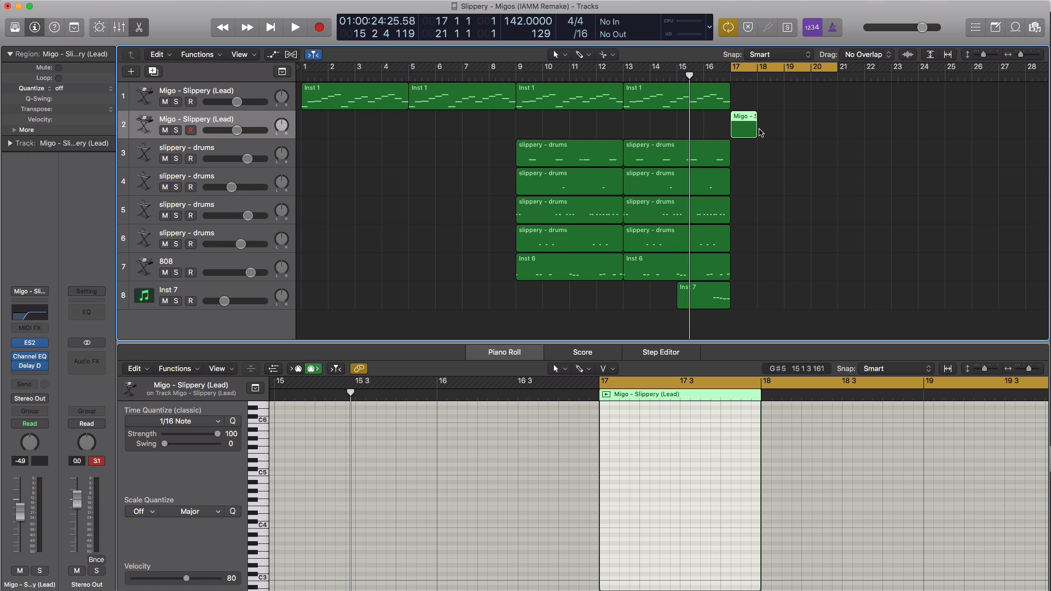
pyautogui.moveTo(756, 131); pyautogui.dragTo(837, 132)
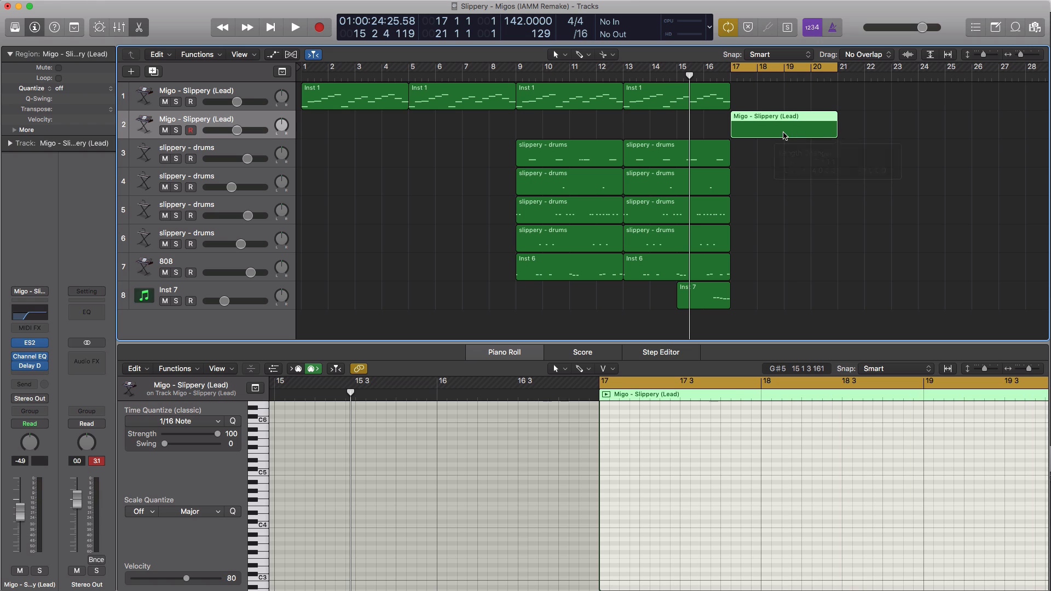
pyautogui.doubleClick(770, 131)
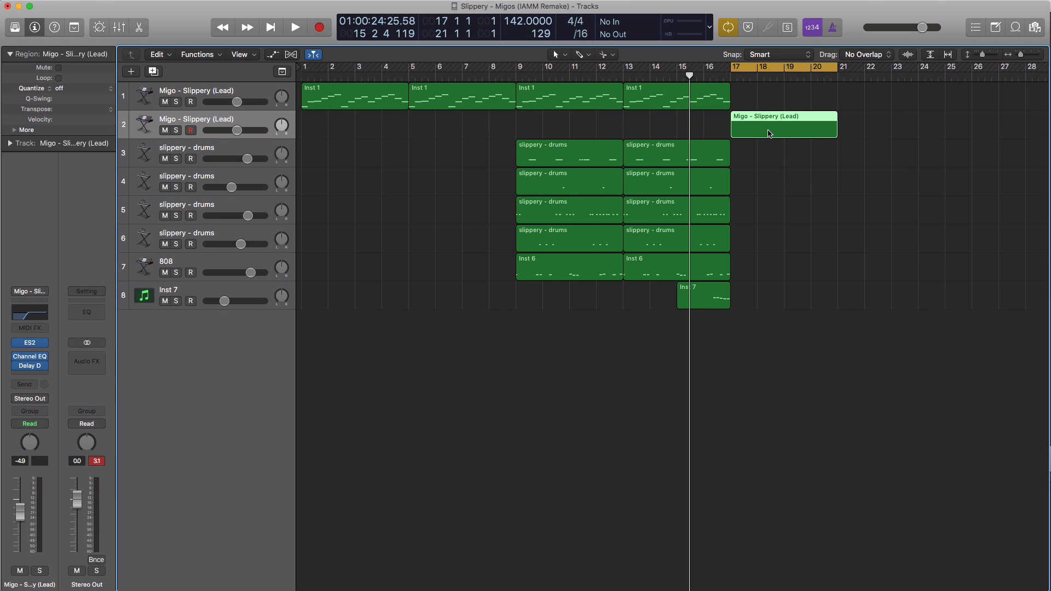
pyautogui.doubleClick(770, 133)
# Add a two-beat C#2 note at the start of bar 17 and reset the duplicated lead track's fader to 0 dB.
pyautogui.press('space')
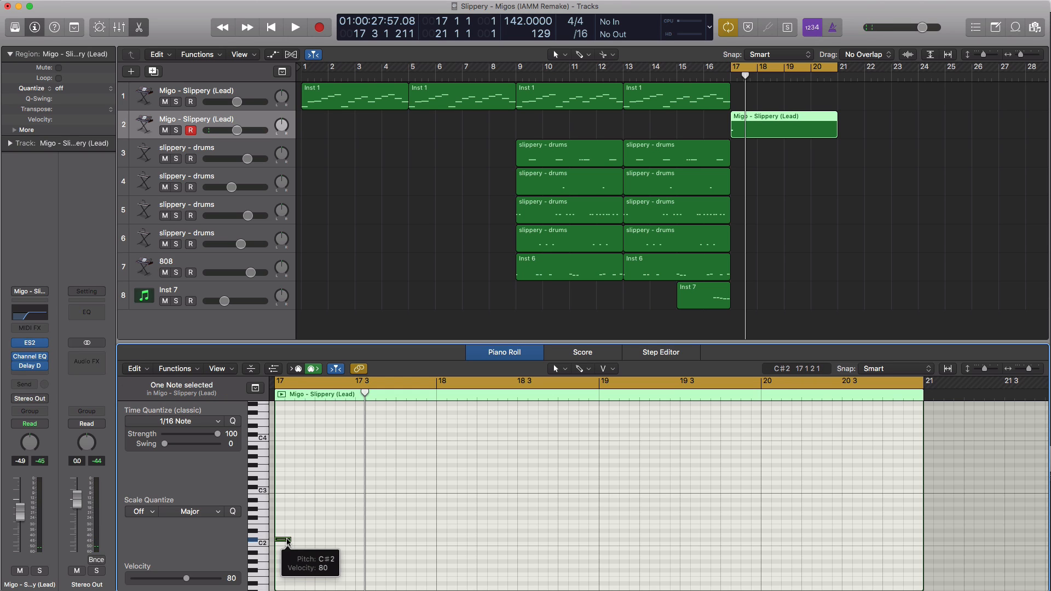
pyautogui.moveTo(288, 539); pyautogui.dragTo(356, 541)
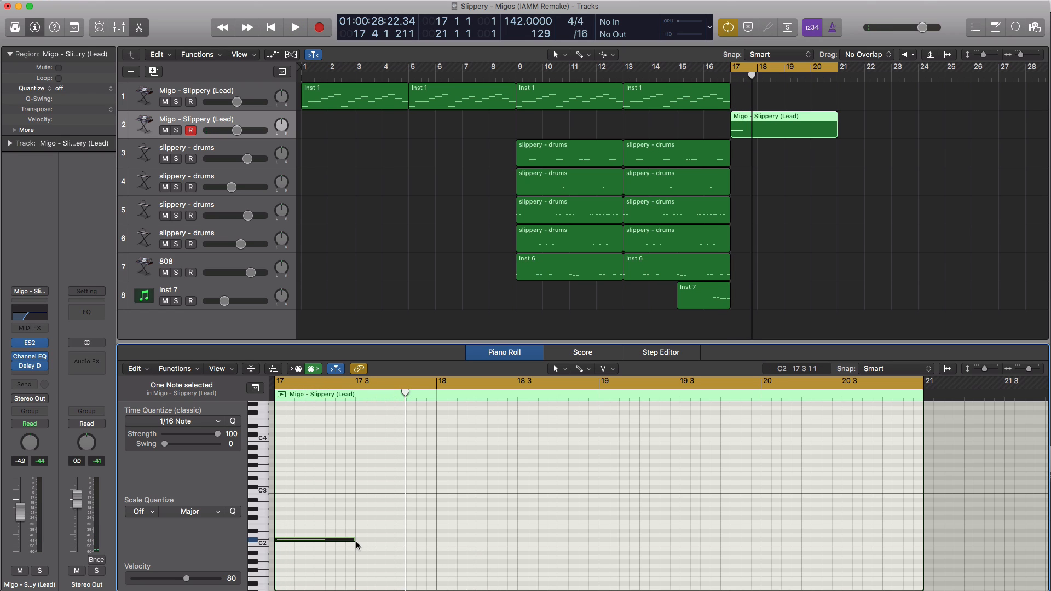
pyautogui.press('space')
pyautogui.keyDown('alt'); pyautogui.click(25, 515); pyautogui.keyUp('alt')
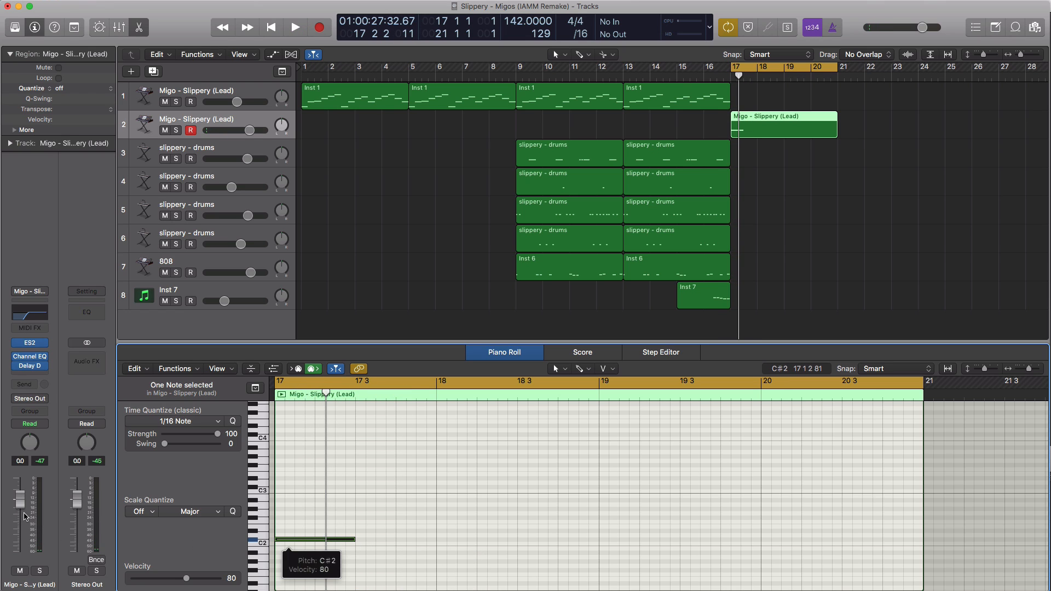
pyautogui.press('space')
pyautogui.press('space')
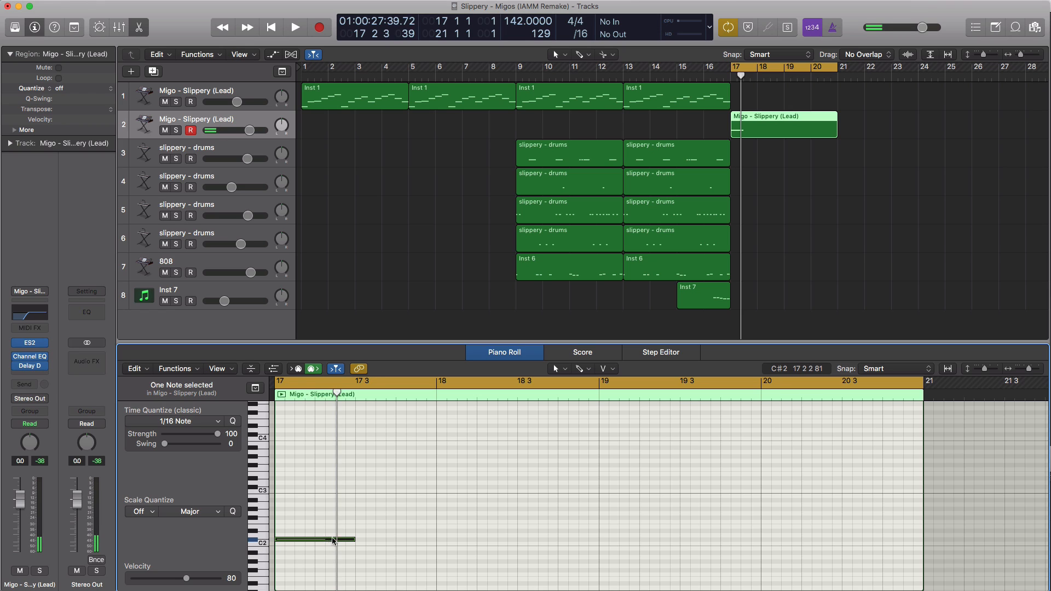
# Continue with two-beat notes G#2, C#3, E3, C#3, D#3, E3 and G#3 from beat 3 of bar 17 through bar 20.
pyautogui.moveTo(334, 541); pyautogui.dragTo(552, 480)
pyautogui.press('space')
pyautogui.press('space')
pyautogui.press('space')
pyautogui.press('space')
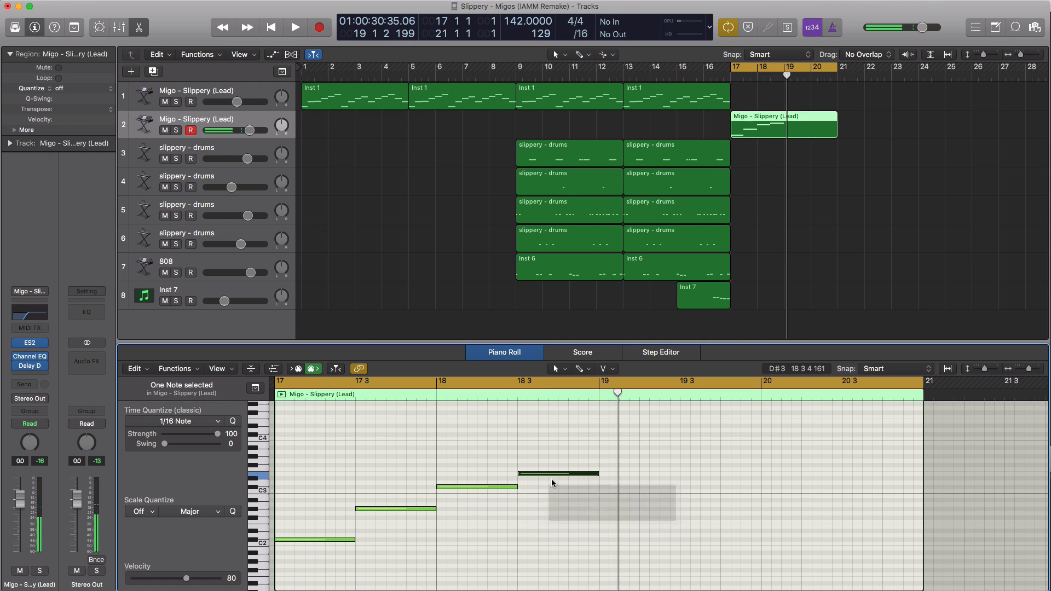
pyautogui.press('space')
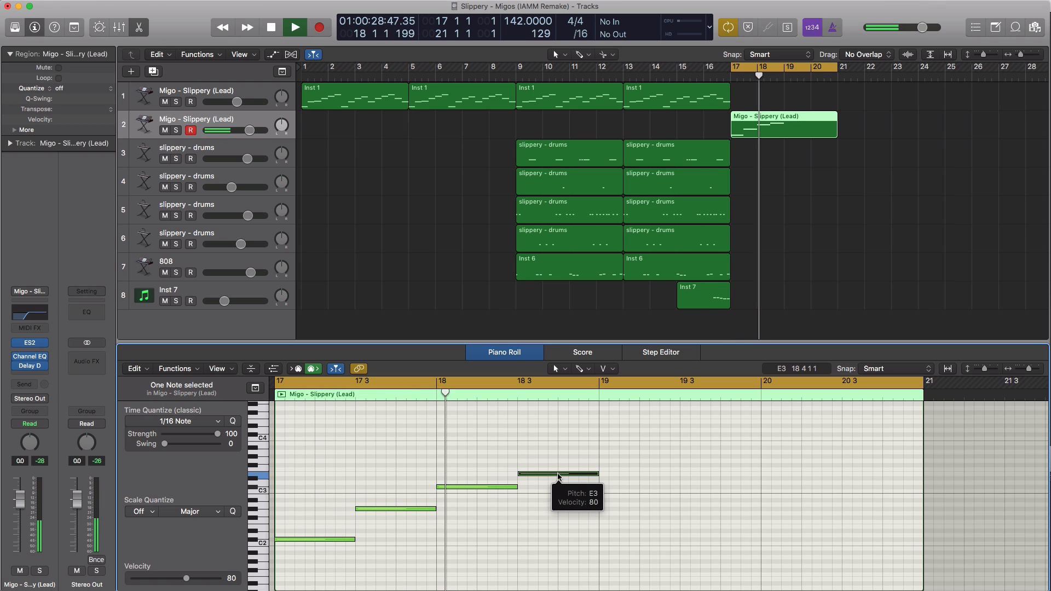
pyautogui.moveTo(558, 476); pyautogui.dragTo(879, 460)
pyautogui.press('space')
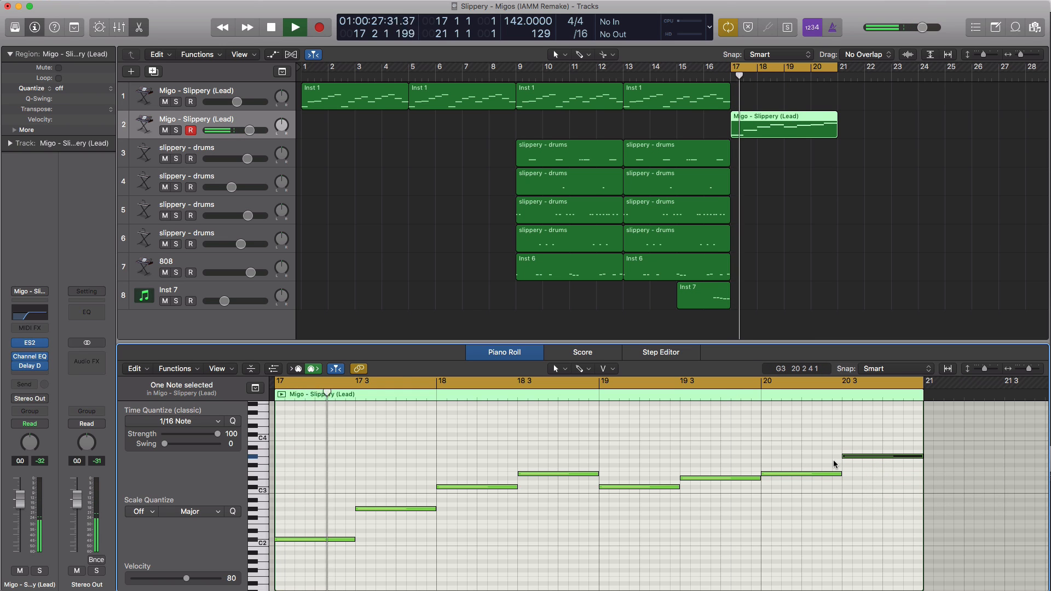
# Set the ES2 volume on the duplicated lead track to -2.0 dB while the loop plays.
pyautogui.click(33, 344)
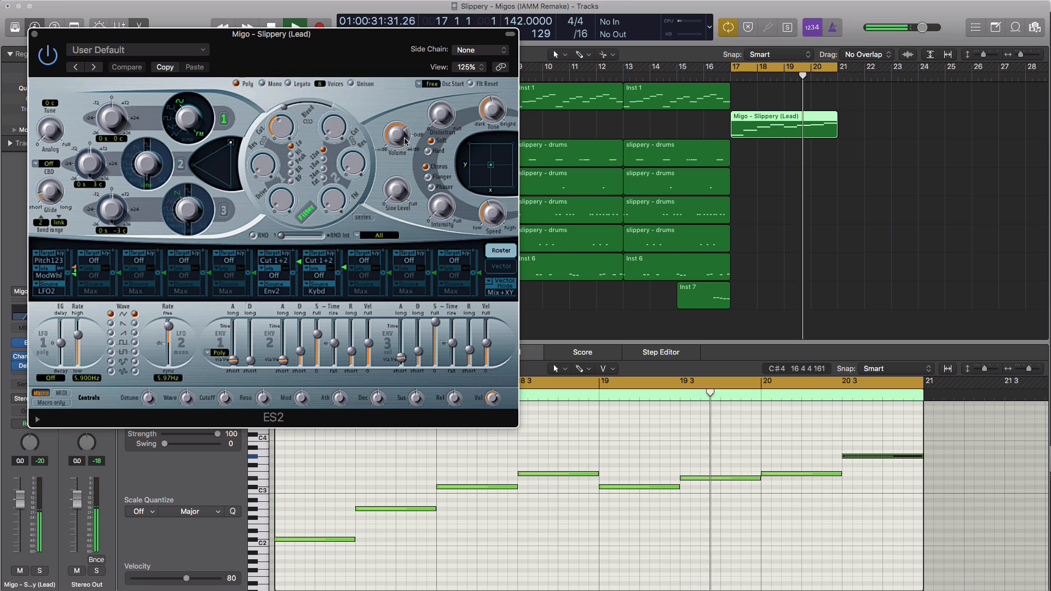
pyautogui.moveTo(401, 132)
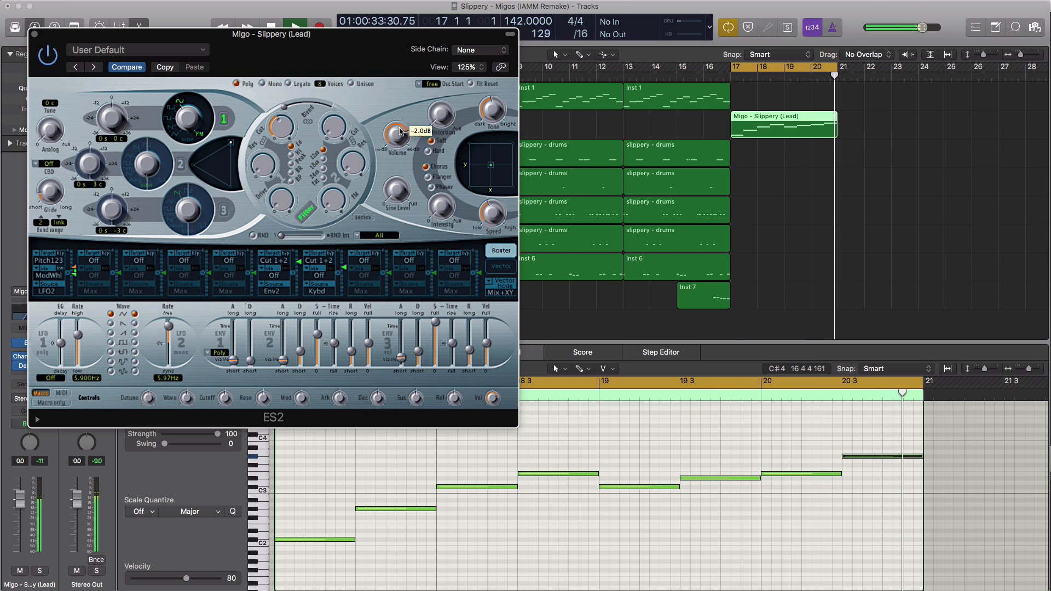
pyautogui.click(34, 35)
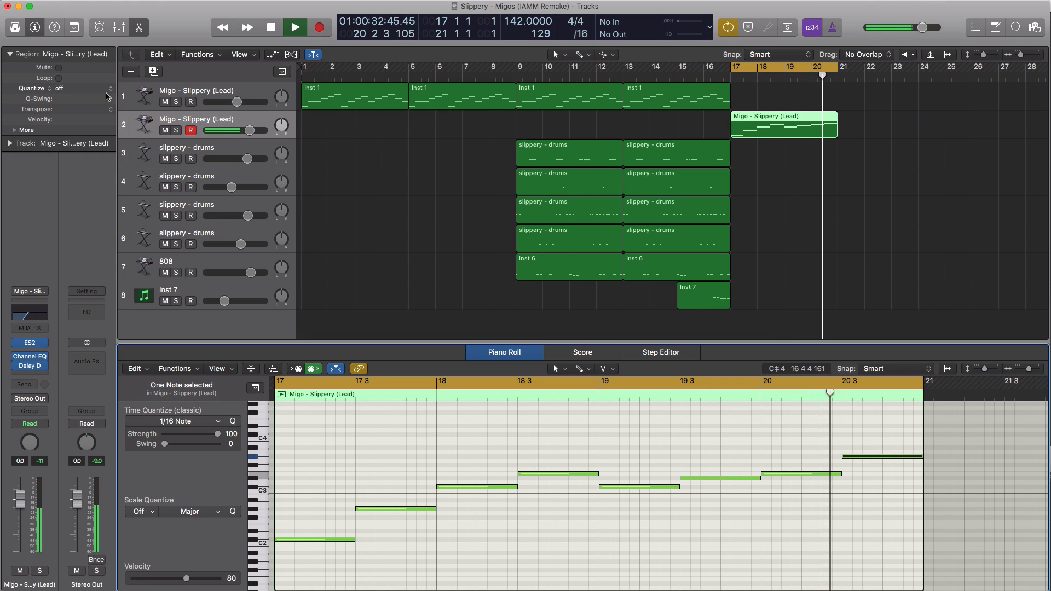
pyautogui.press('space')
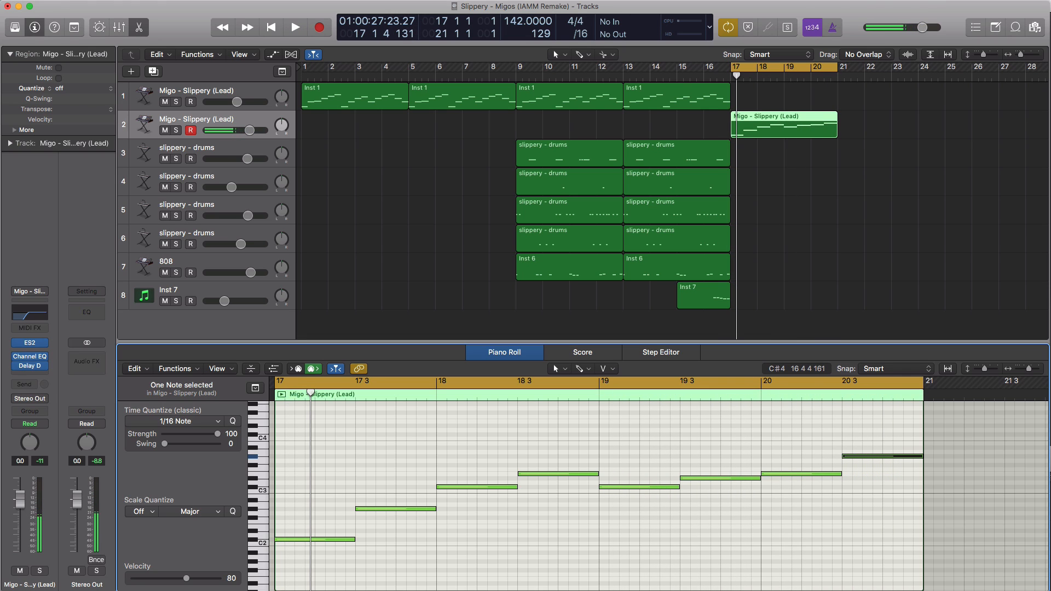
# Extend the cycle range to bars 15 to 20, play the transition into bar 17, and return the range to bars 17 to 20.
pyautogui.moveTo(684, 74); pyautogui.dragTo(833, 80)
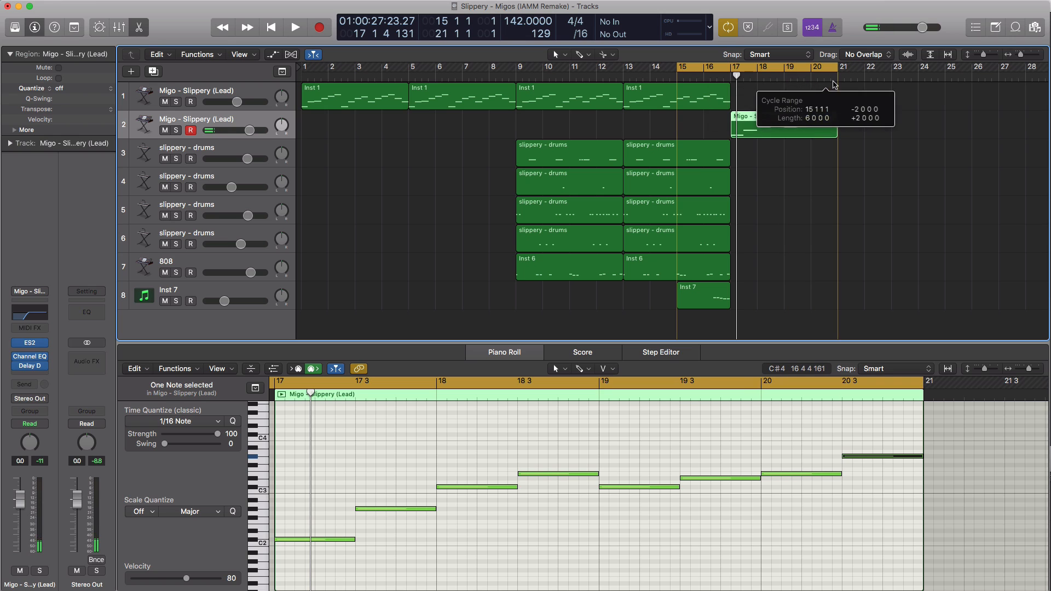
pyautogui.press('space')
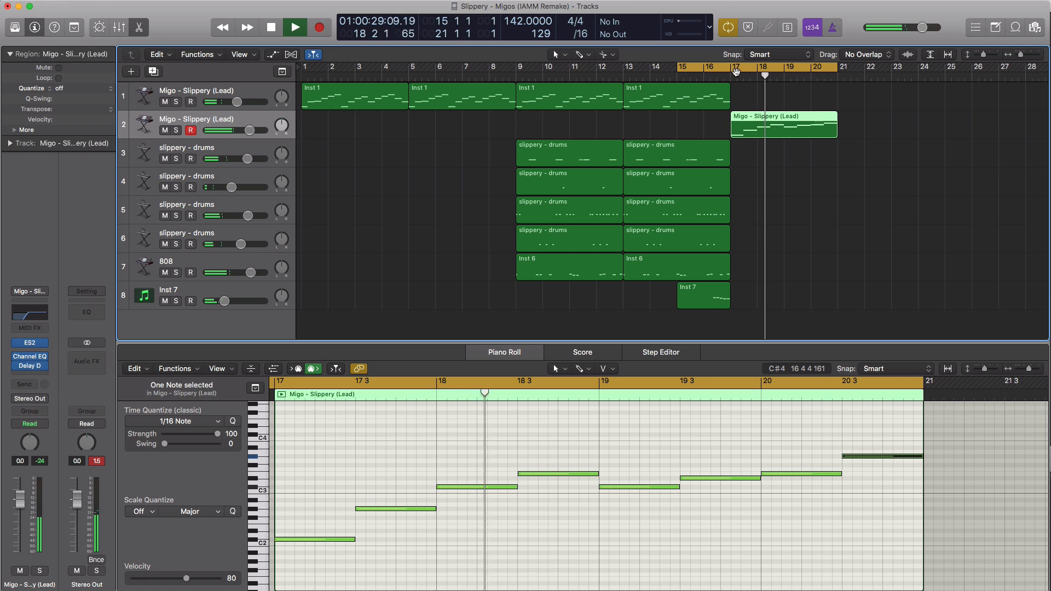
pyautogui.press('space')
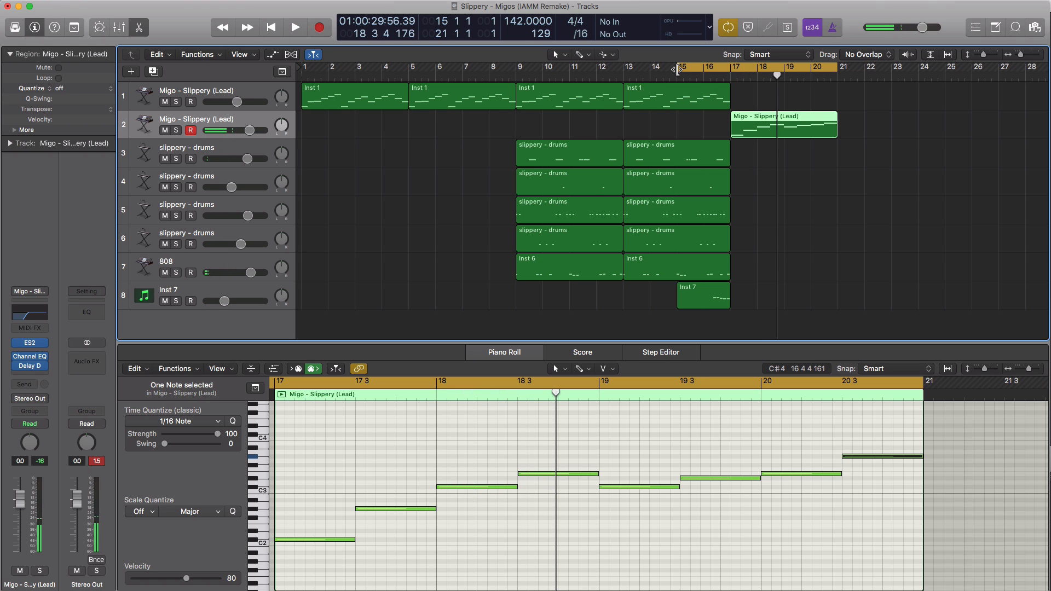
pyautogui.moveTo(679, 70); pyautogui.dragTo(734, 70)
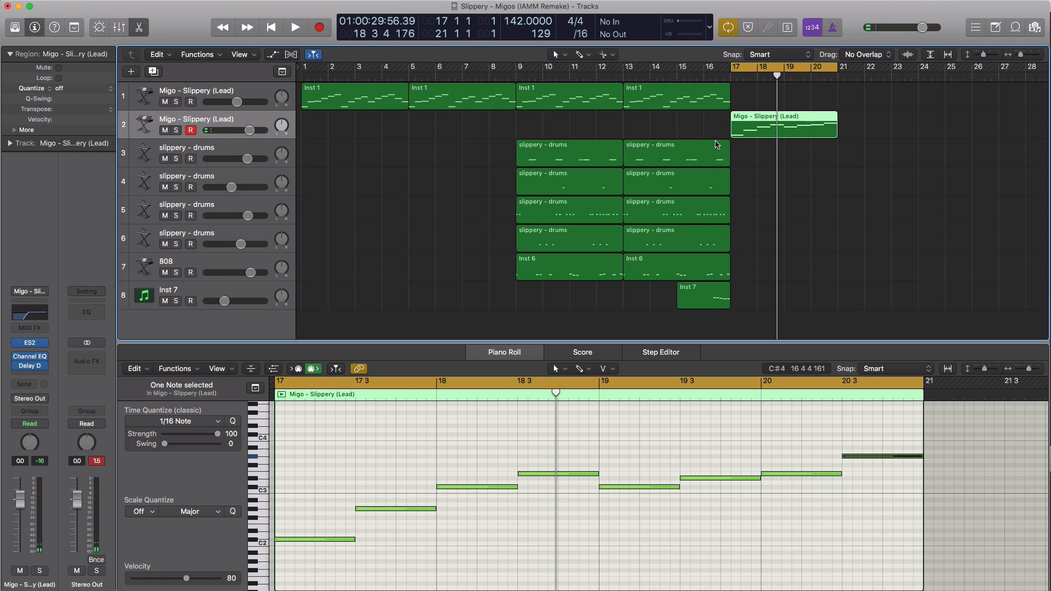
# Copy the bars 13 to 16 regions of all four drum tracks to bars 17 to 20.
pyautogui.moveTo(671, 159); pyautogui.dragTo(762, 175)
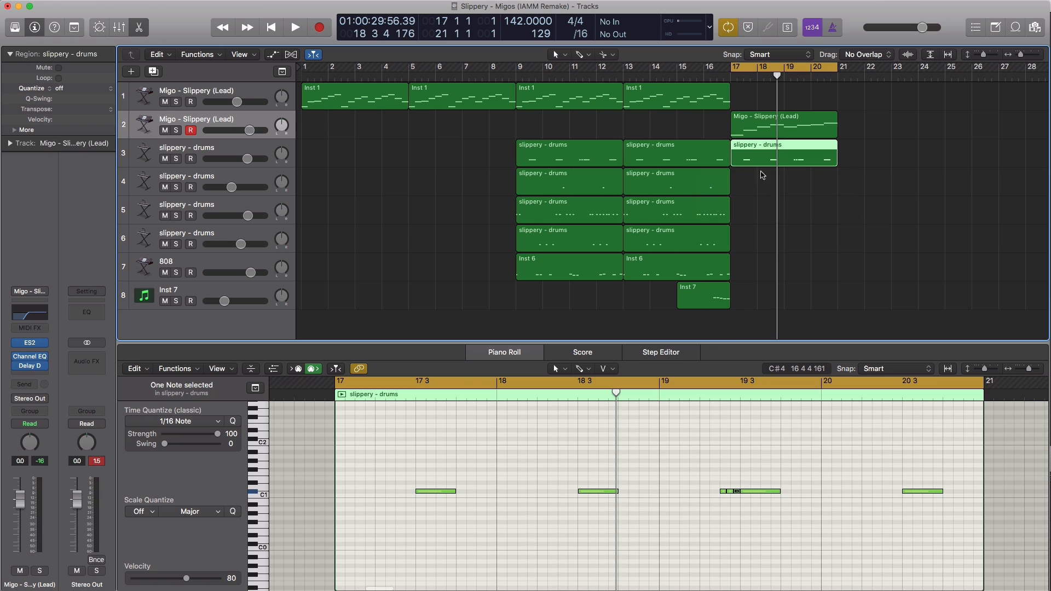
pyautogui.moveTo(689, 192); pyautogui.dragTo(798, 193)
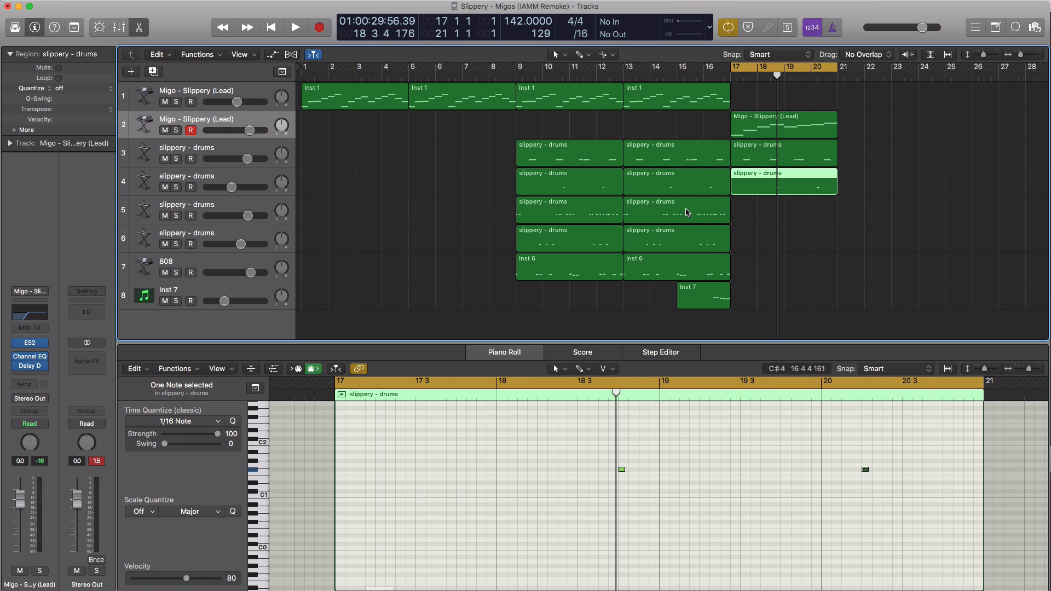
pyautogui.moveTo(686, 214); pyautogui.dragTo(792, 215)
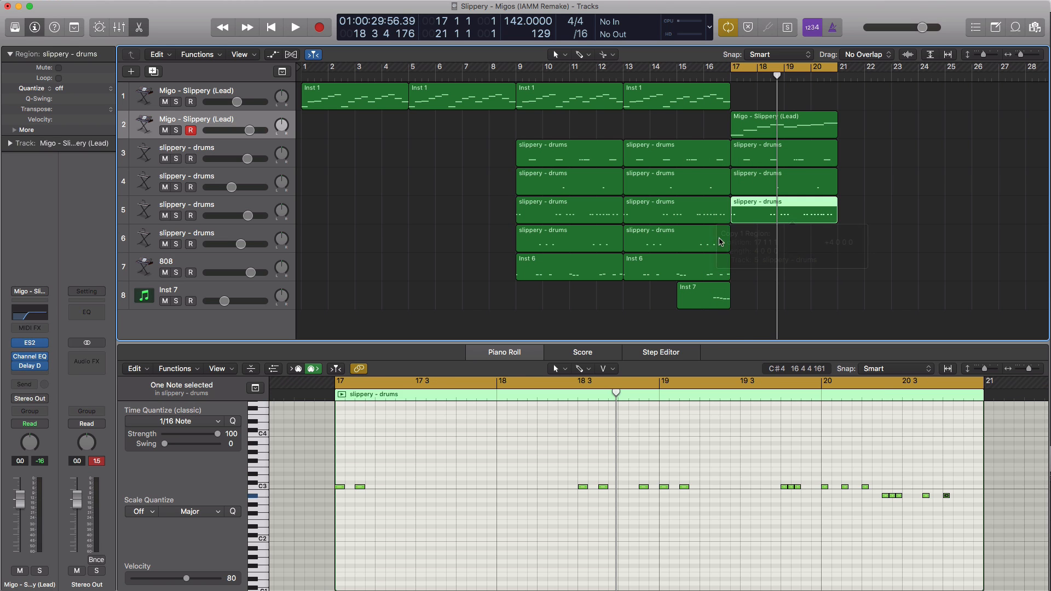
pyautogui.moveTo(686, 242); pyautogui.dragTo(816, 243)
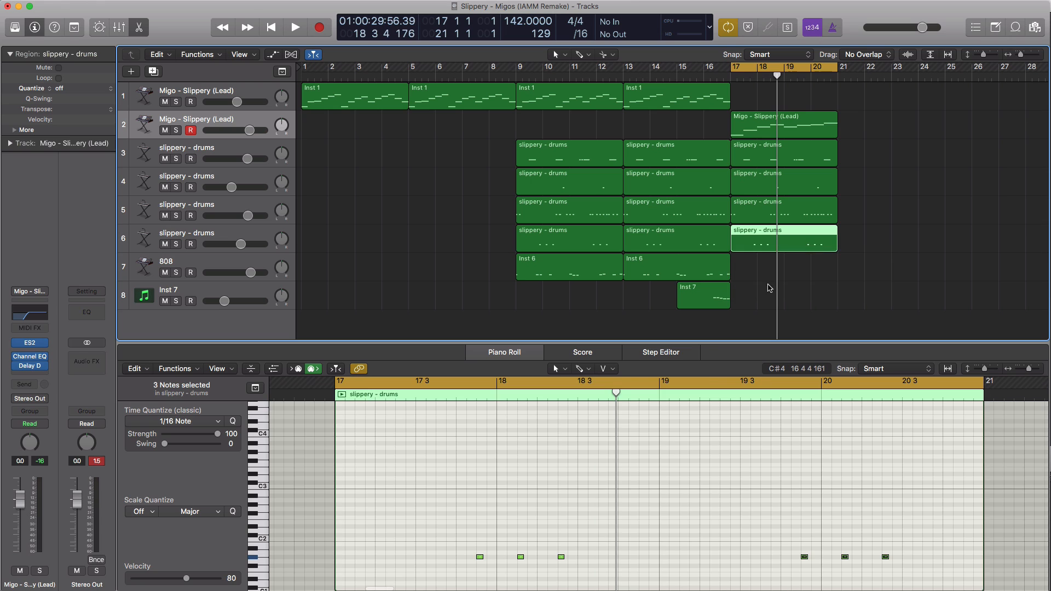
# Create an empty region on the 808 track spanning bars 17 to 20 and show its lowest octaves in the Piano Roll.
pyautogui.click(743, 278)
pyautogui.moveTo(773, 277); pyautogui.dragTo(836, 279)
pyautogui.click(372, 536)
pyautogui.scroll(-5, 376, 536)
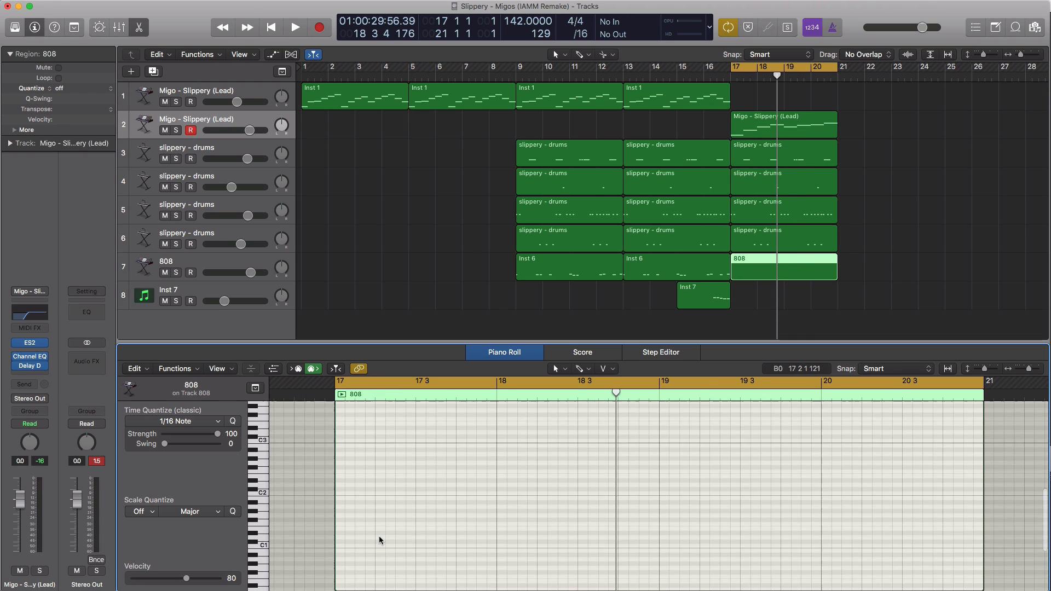
# Add a C#0 note at the start of bar 17 in the new 808 region and shorten it to an eighth note.
pyautogui.click(340, 565)
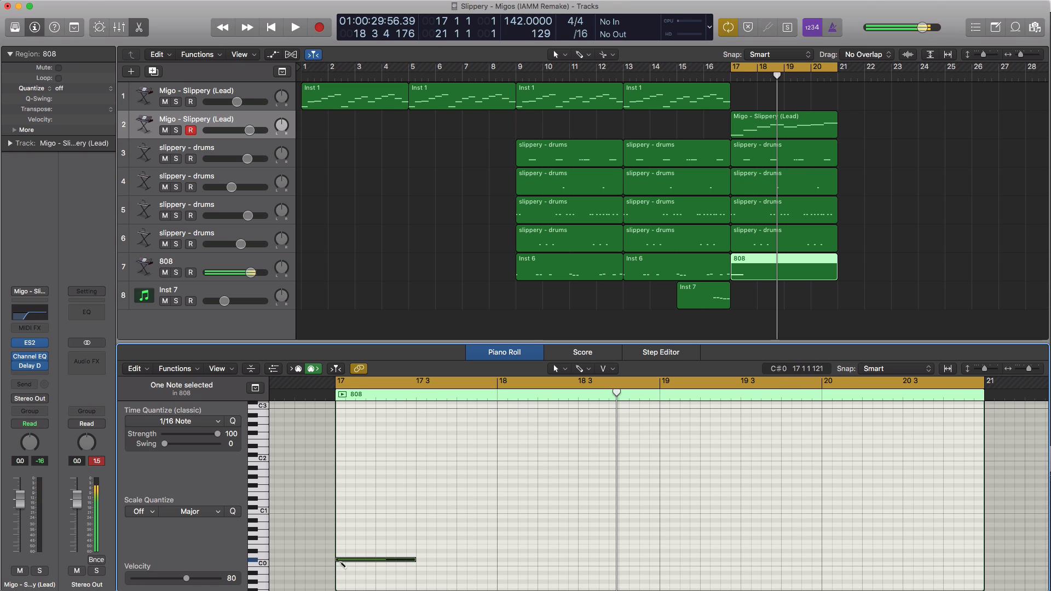
pyautogui.moveTo(349, 560); pyautogui.dragTo(354, 564)
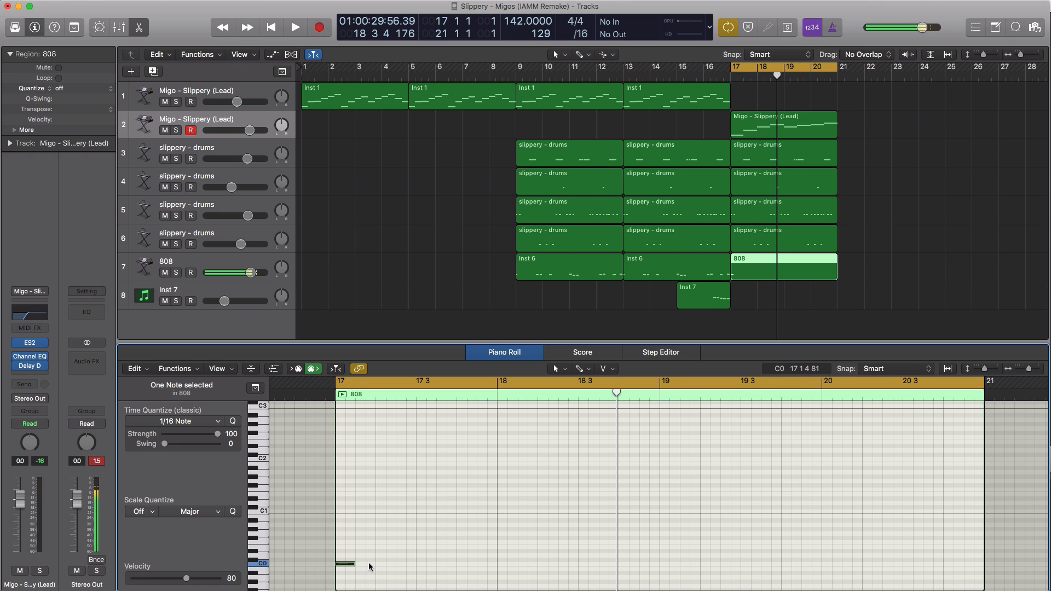
pyautogui.press('space')
pyautogui.press('space')
pyautogui.moveTo(347, 566); pyautogui.dragTo(347, 561)
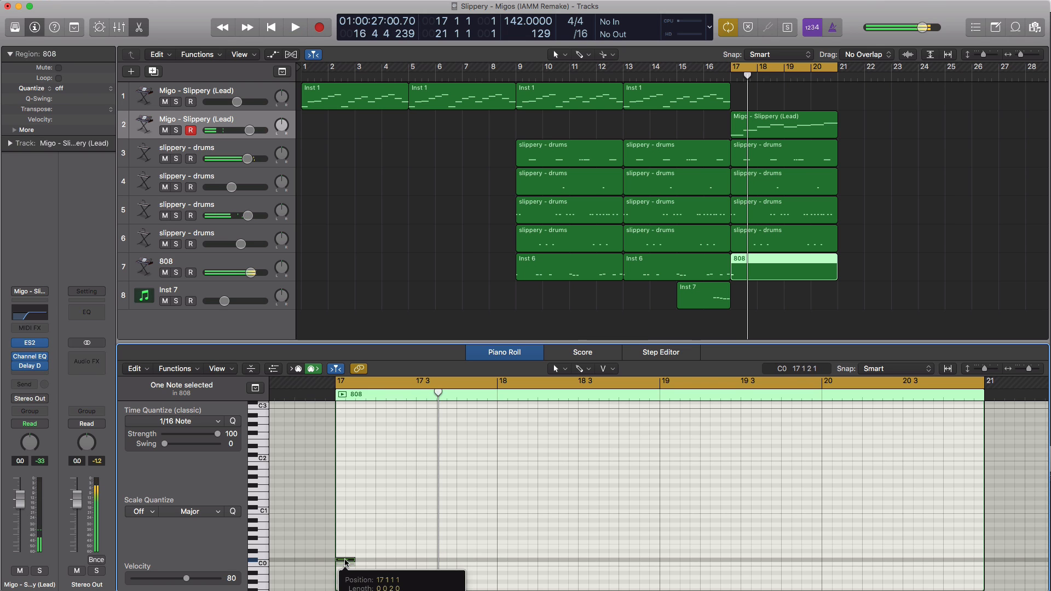
pyautogui.press('space')
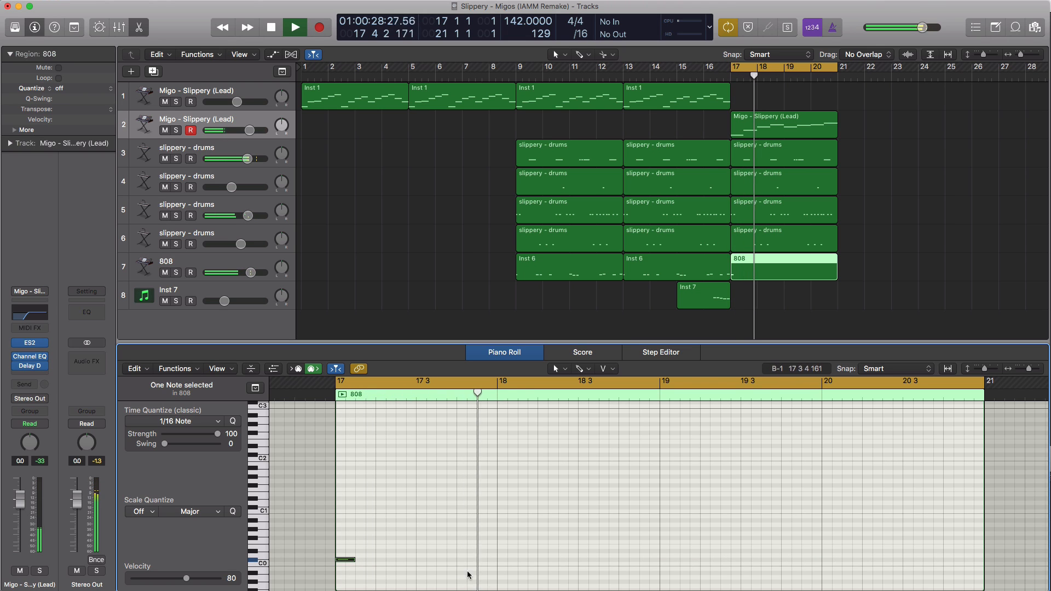
# Add eighth-note 808 hits: C#0 on beat 2 of bar 18, D1 at the start of bar 19, and C#0 halfway through that beat.
pyautogui.doubleClick(542, 561)
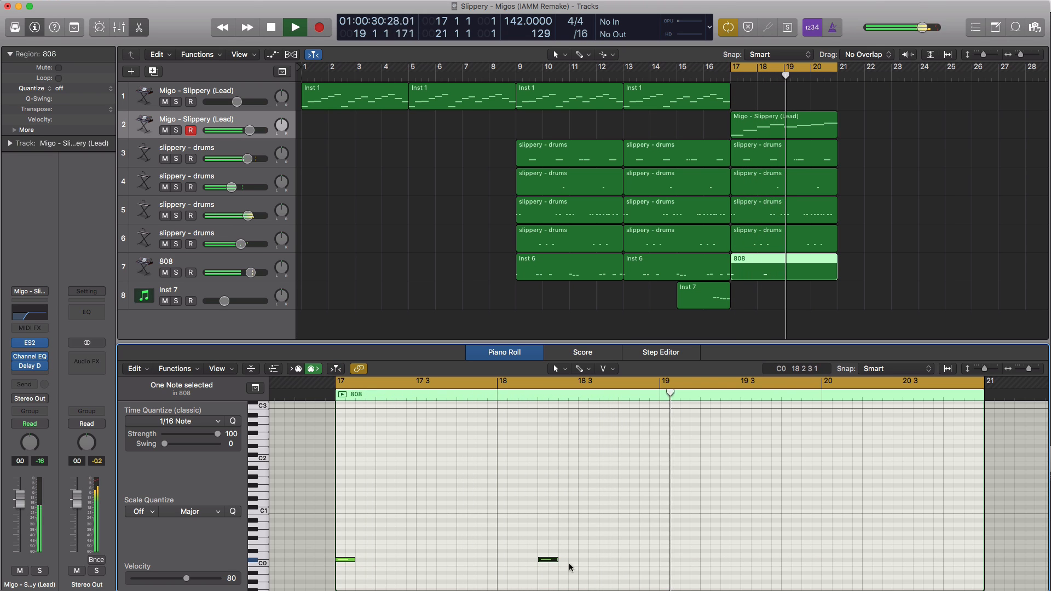
pyautogui.press('space')
pyautogui.press('space')
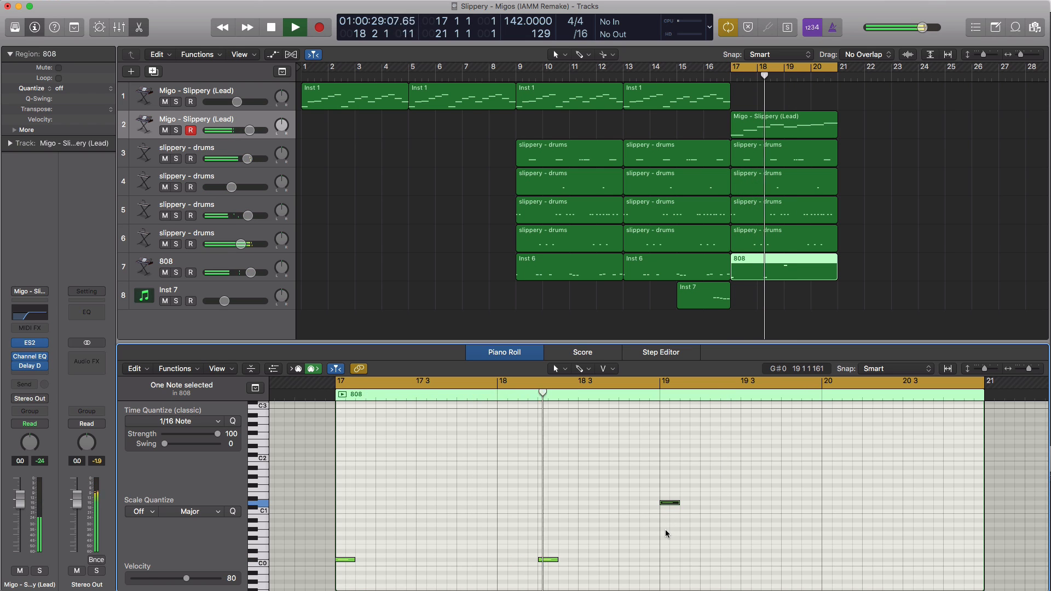
pyautogui.press('space')
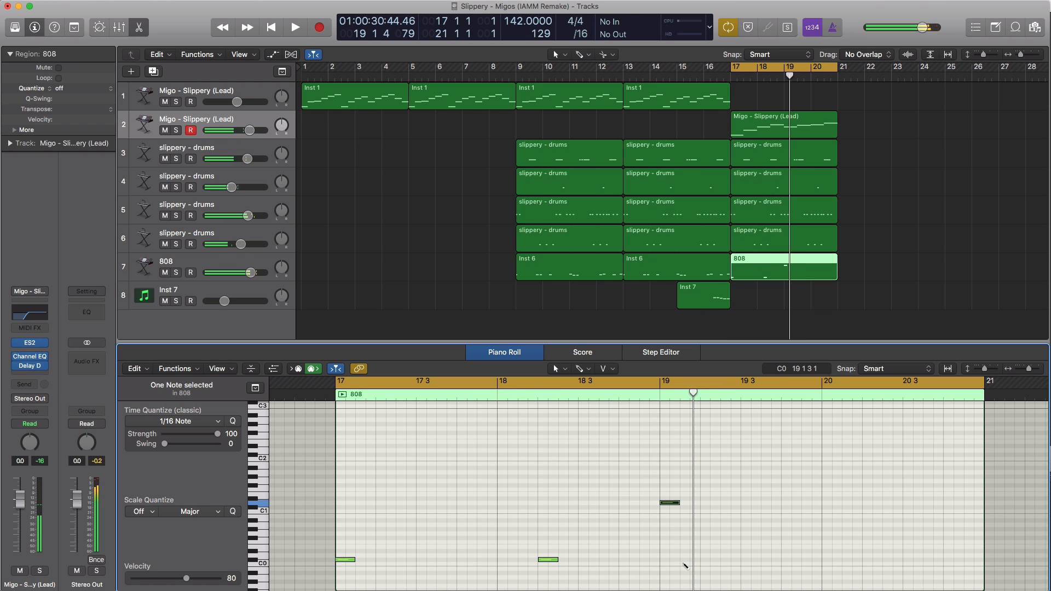
pyautogui.moveTo(688, 558); pyautogui.dragTo(688, 561)
pyautogui.press('space')
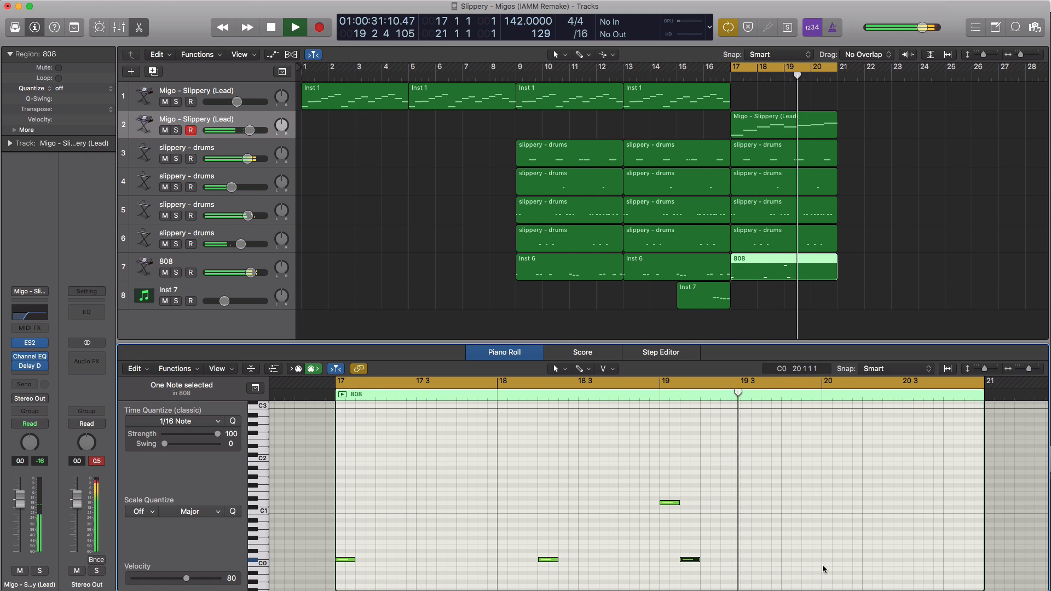
# Add eighth-note 808 hits in bar 20: D#0 halfway through beats 1 and 3, A0 on beat 2 and halfway through beat 4.
pyautogui.press('space')
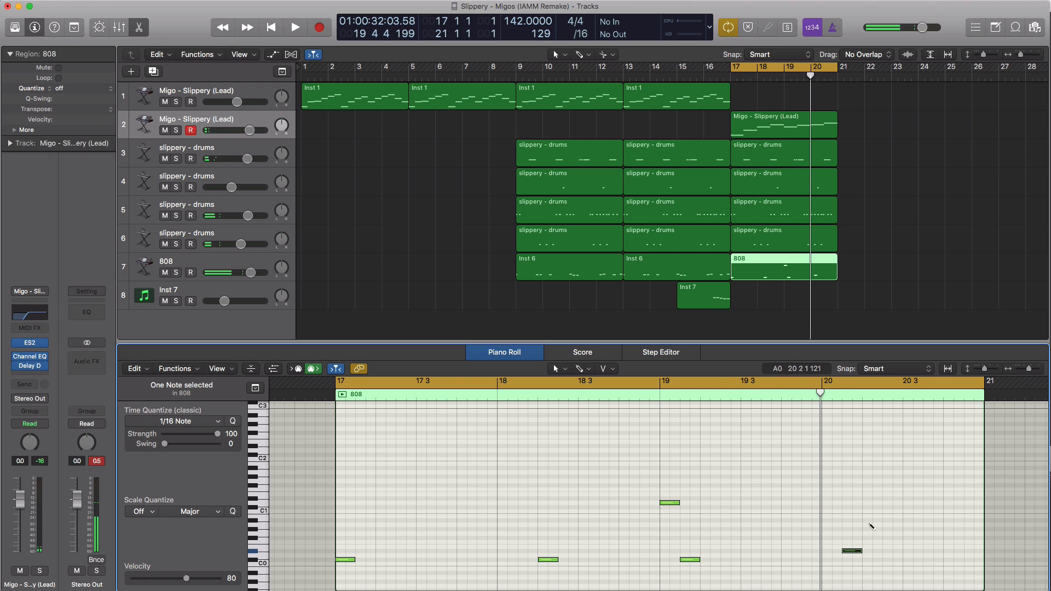
pyautogui.press('space')
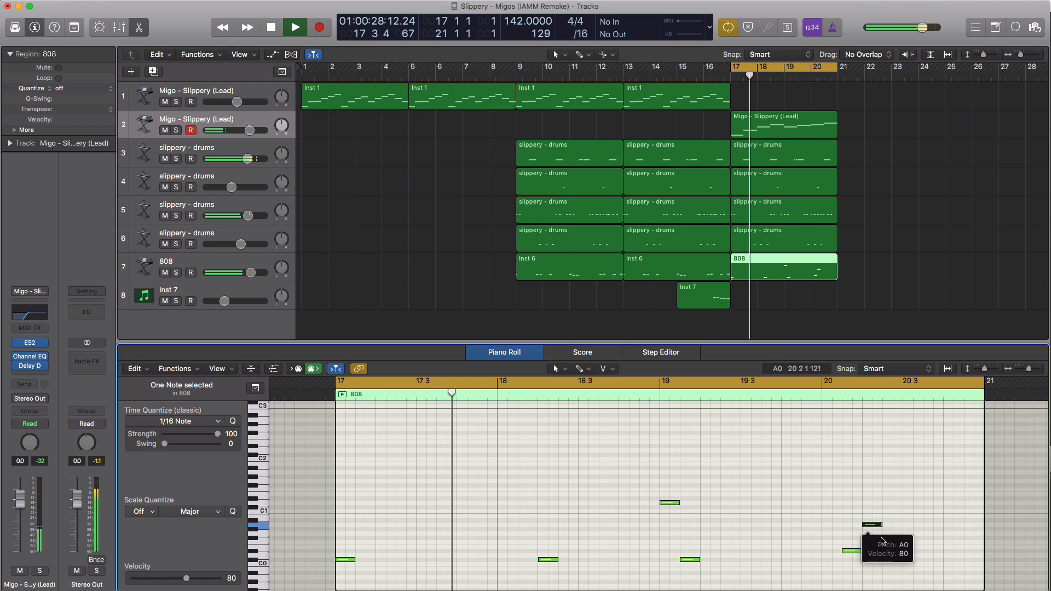
pyautogui.click(926, 550)
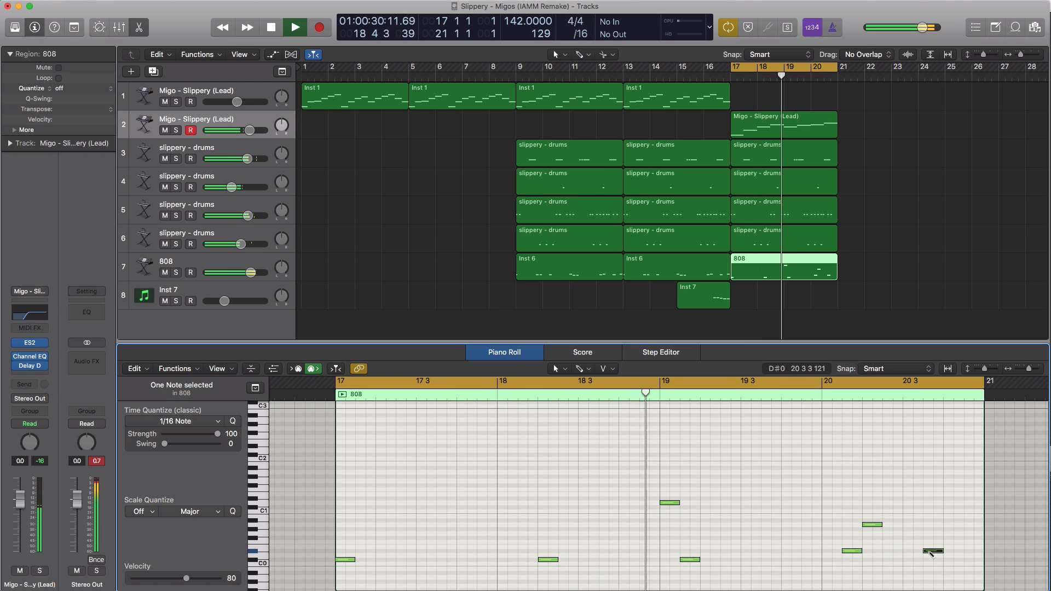
pyautogui.click(967, 524)
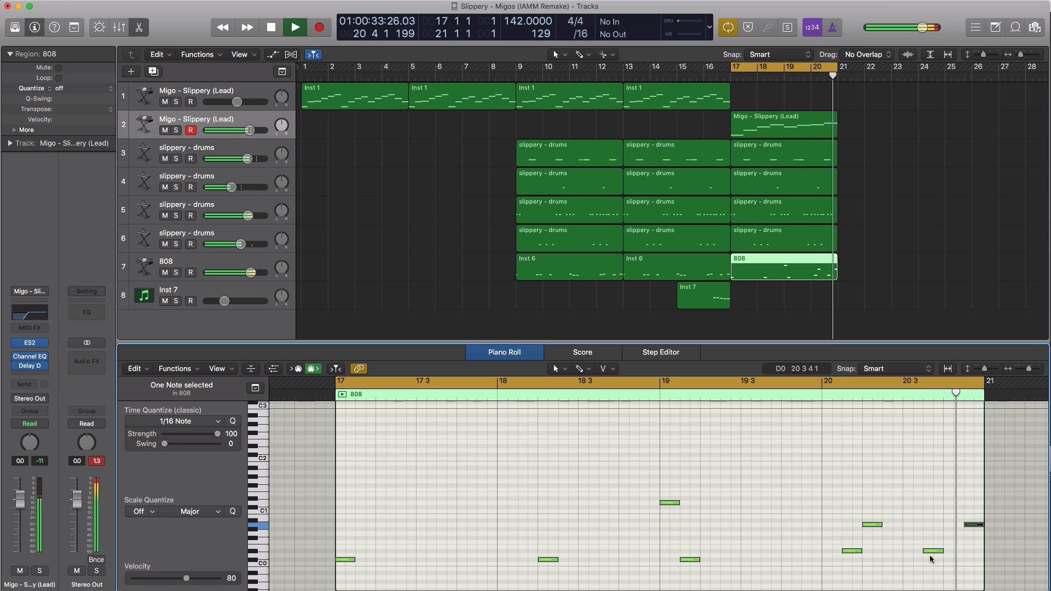
pyautogui.press('space')
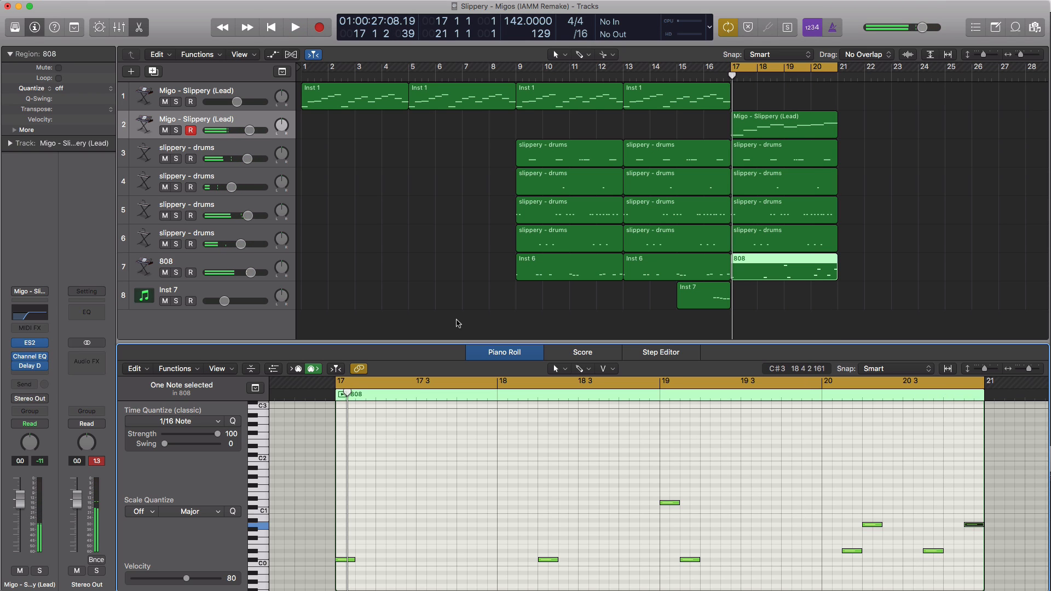
# Duplicate the fourth slippery - drums track and create an empty region on the copy spanning bars 17 to 20.
pyautogui.click(212, 267)
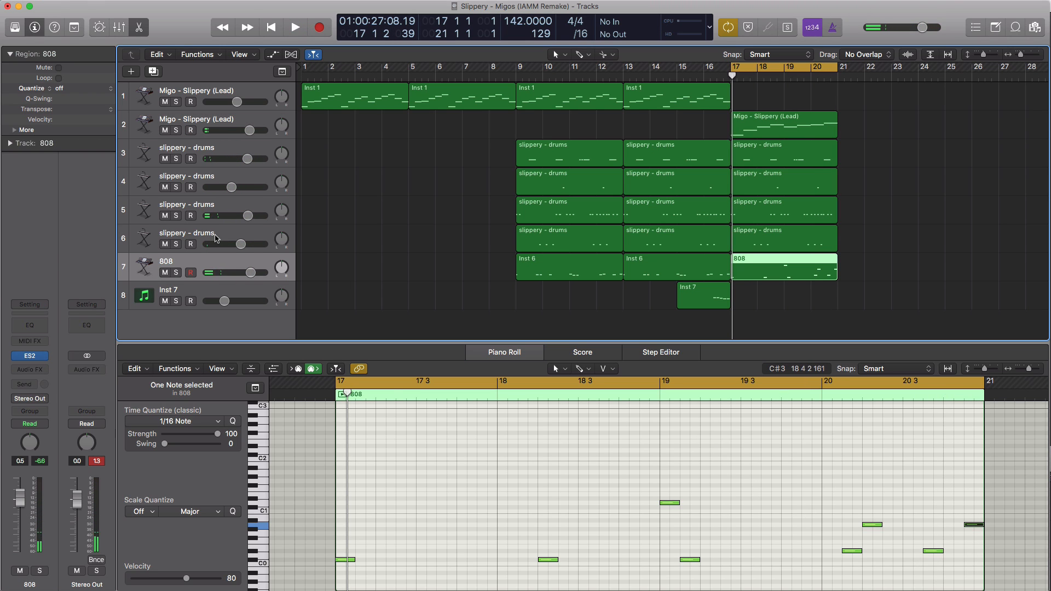
pyautogui.click(216, 238)
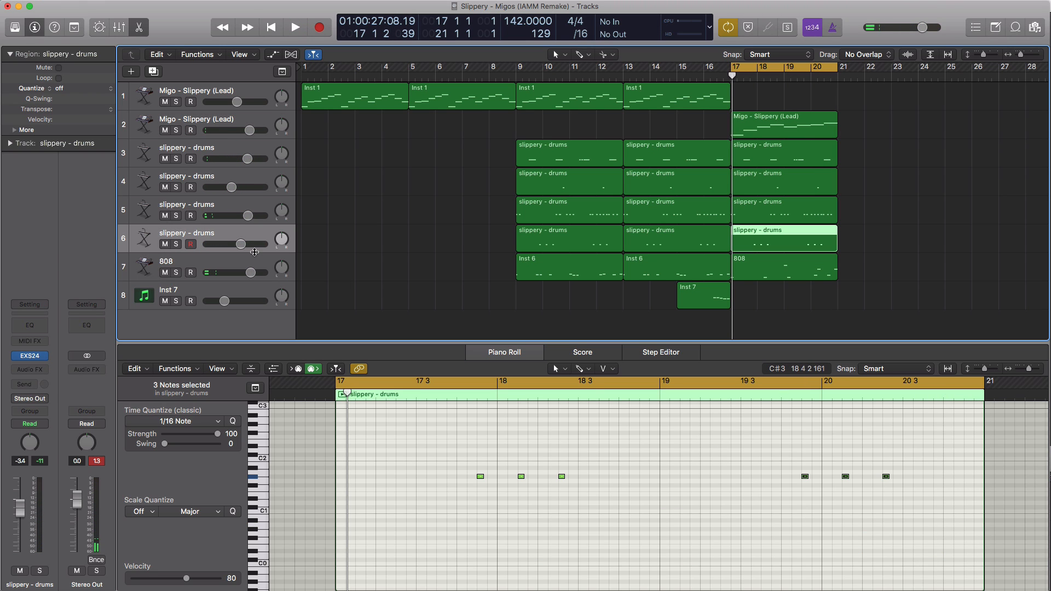
pyautogui.click(153, 74)
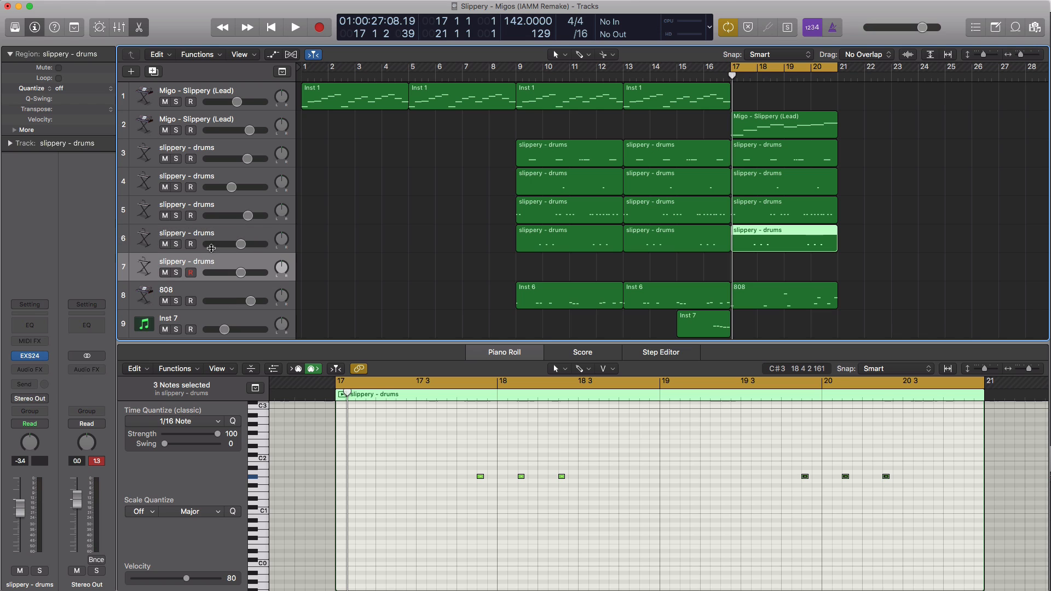
pyautogui.click(741, 271)
pyautogui.moveTo(754, 272); pyautogui.dragTo(838, 272)
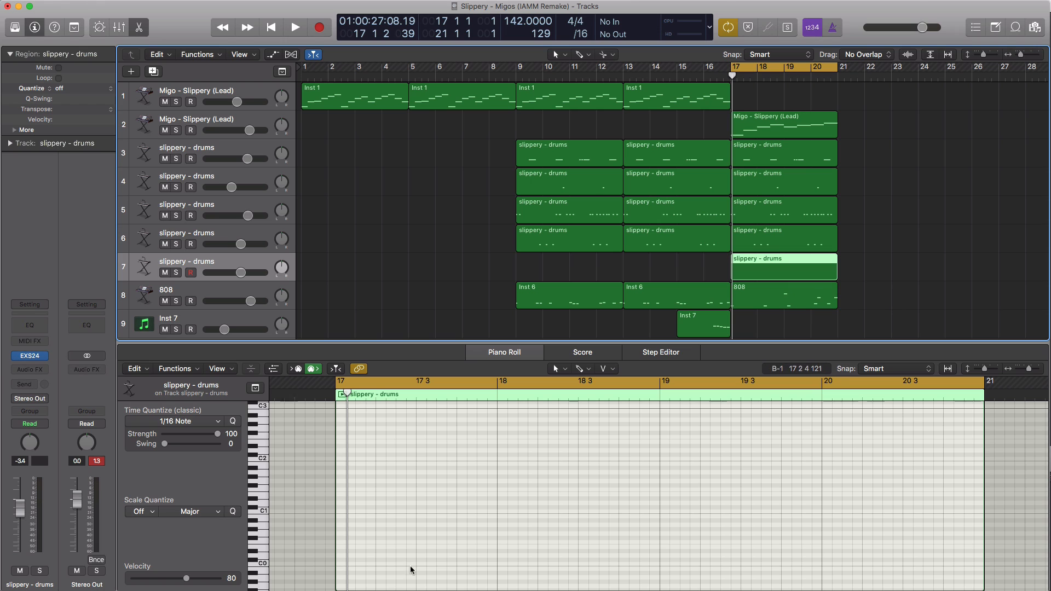
# Add eighth-note C1 hits in the new drum region: beat 2 of bar 18, start of bar 19, and halfway through that beat.
pyautogui.scroll(-2, 397, 521)
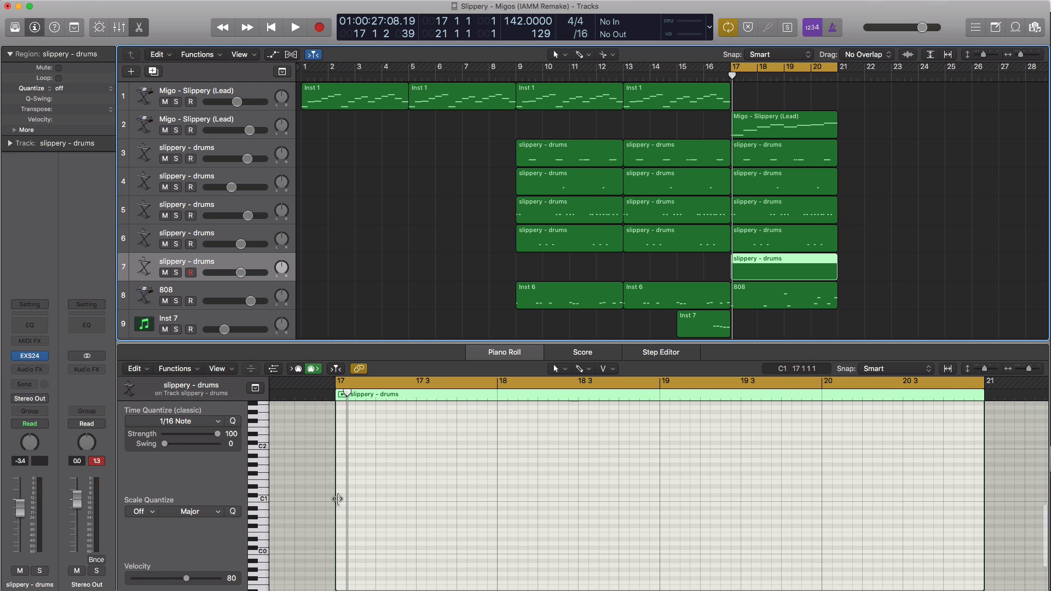
pyautogui.click(343, 501)
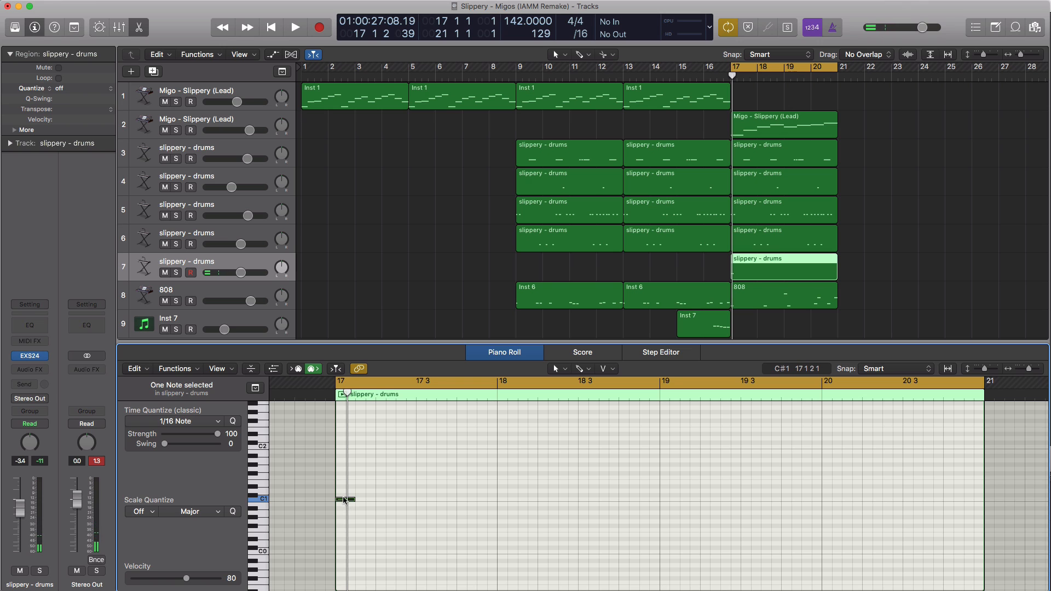
pyautogui.moveTo(346, 500); pyautogui.dragTo(544, 504)
pyautogui.press('space')
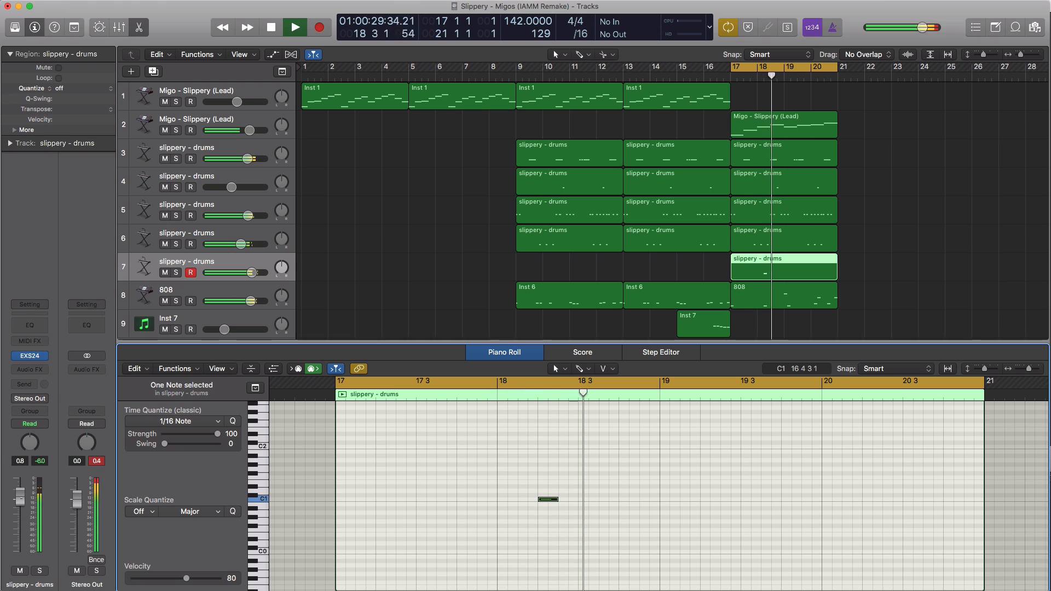
pyautogui.press('space')
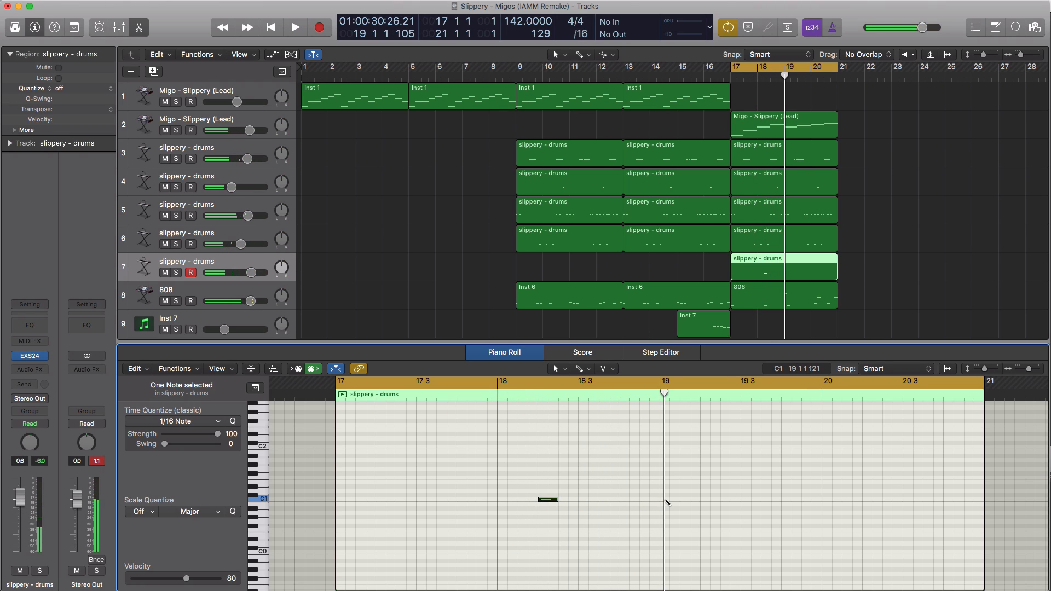
pyautogui.click(665, 501)
pyautogui.click(684, 500)
pyautogui.press('space')
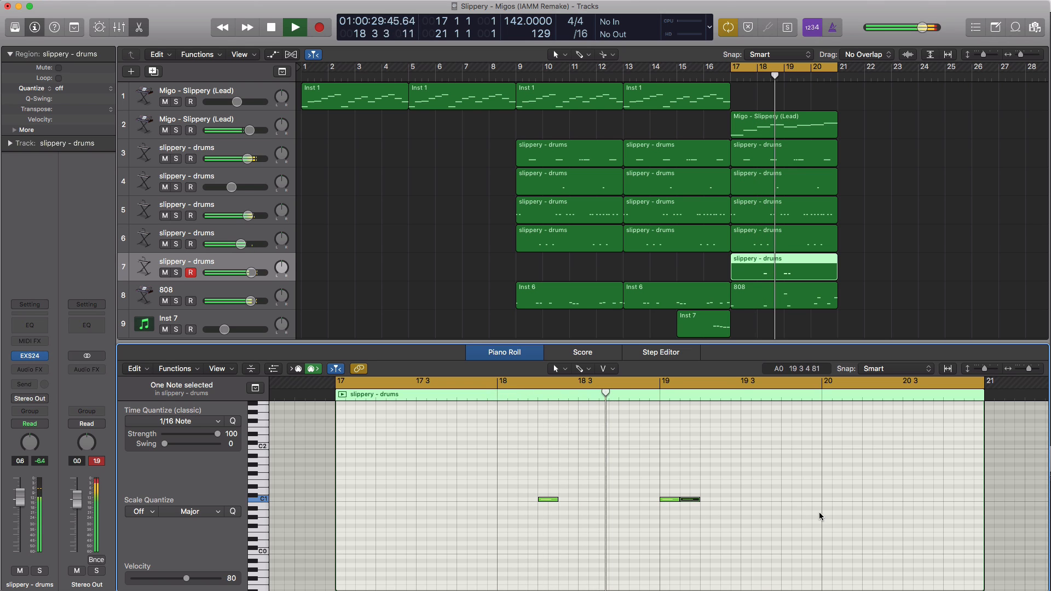
# Add eighth-note C1 hits on and halfway through beat 4 of bar 19, and on beat 2 and halfway through beats 1, 3 and 4 of bar 20.
pyautogui.click(788, 500)
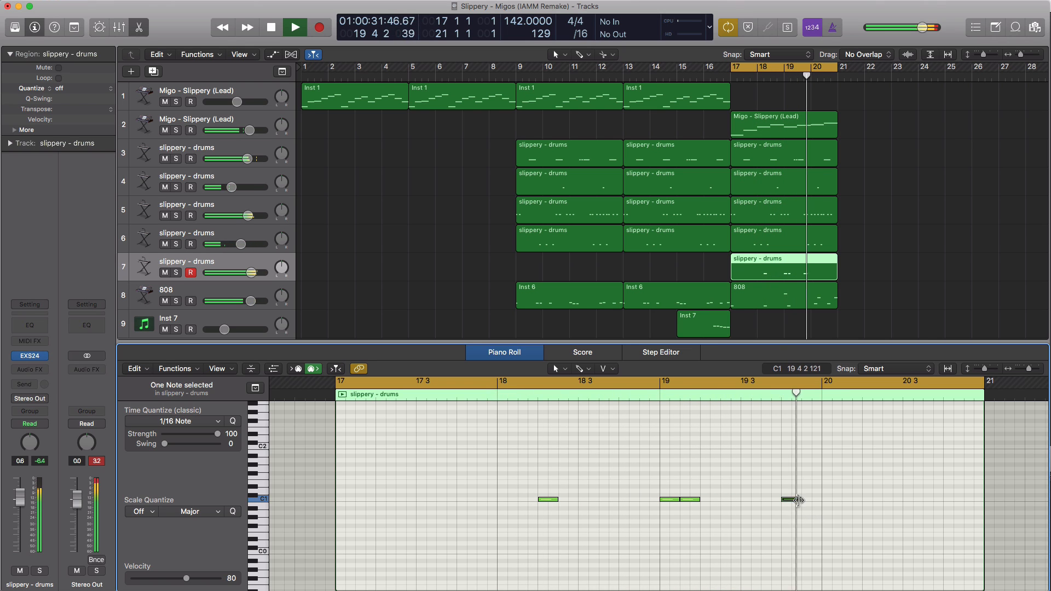
pyautogui.click(811, 500)
pyautogui.click(849, 500)
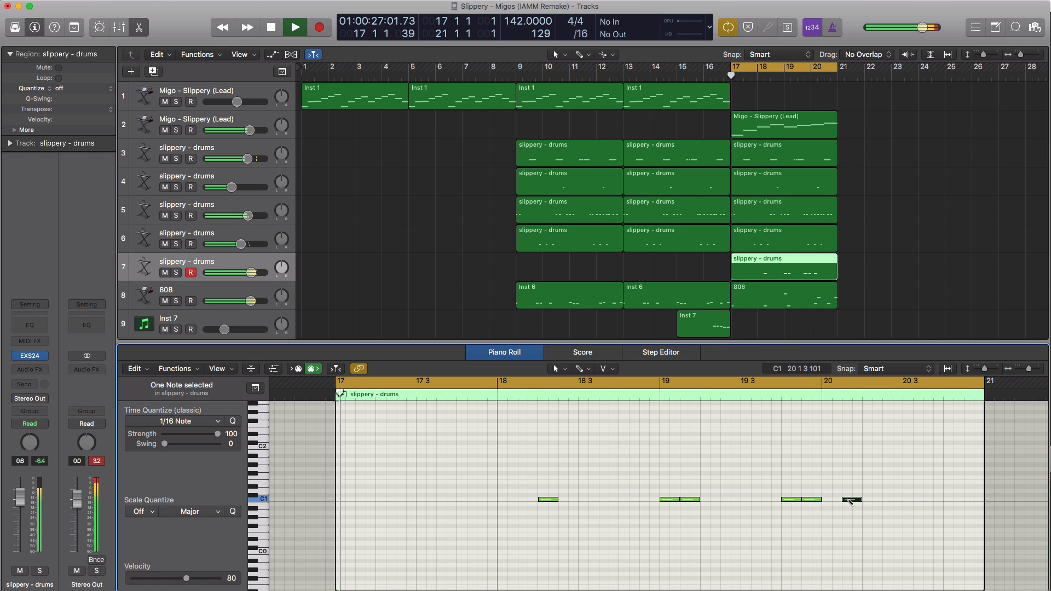
pyautogui.click(870, 499)
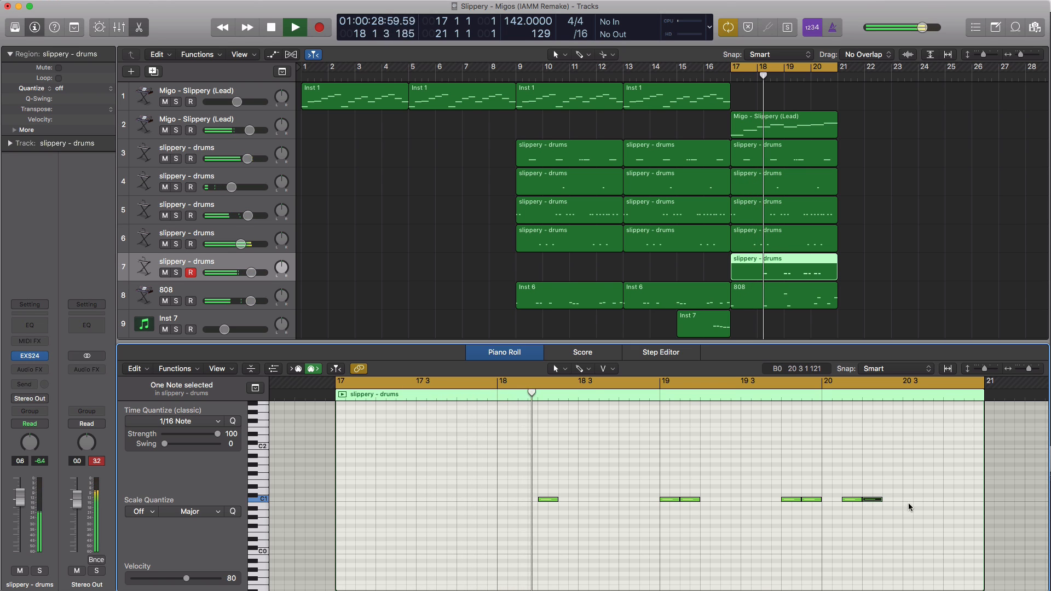
pyautogui.click(932, 499)
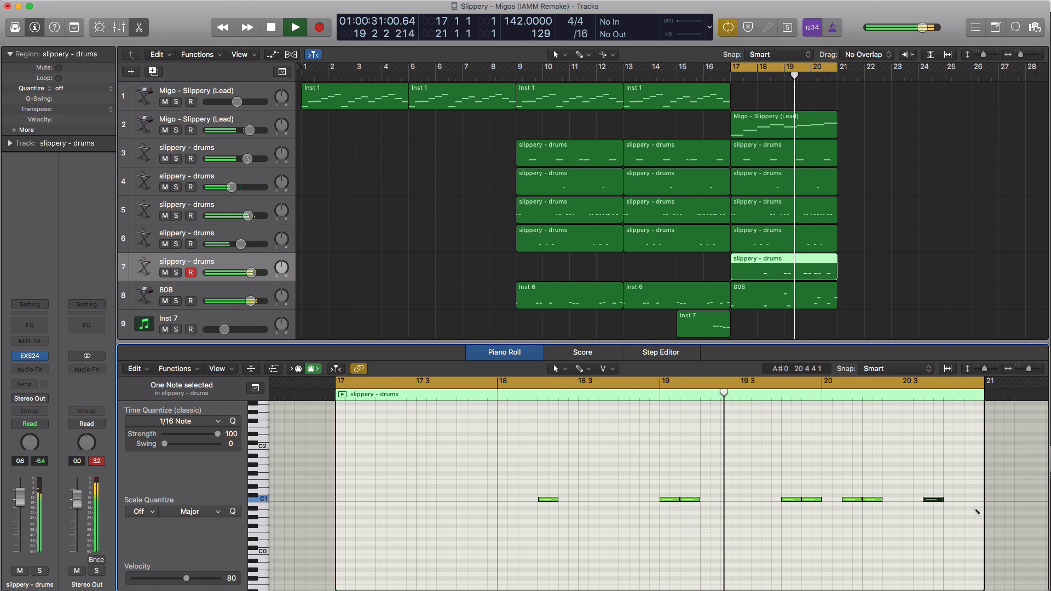
pyautogui.click(969, 500)
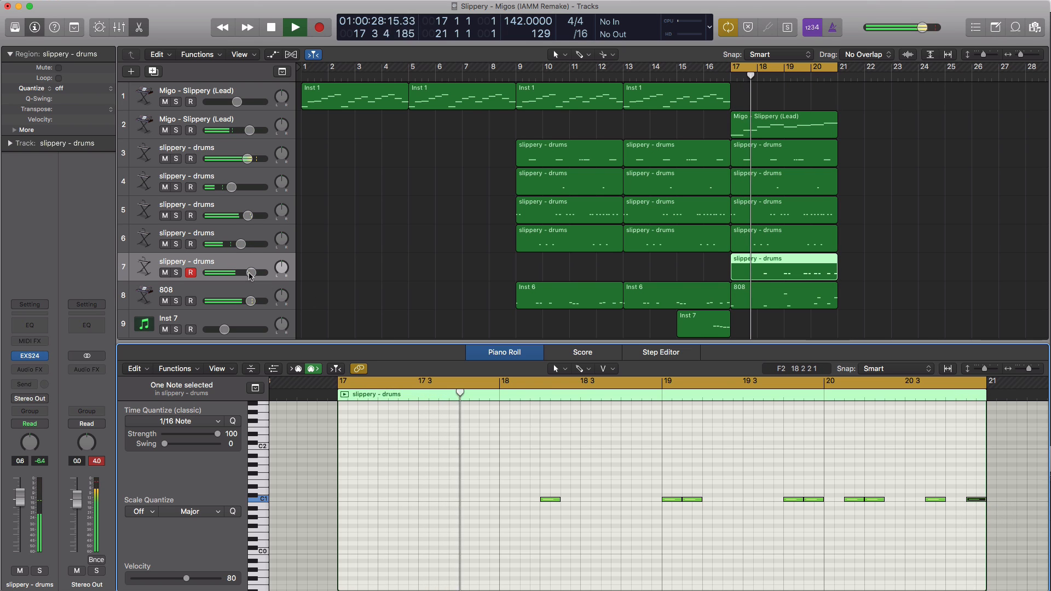
# Set the duplicated drum track's volume to 1.3 dB and slightly lower the 808 track's volume.
pyautogui.moveTo(249, 275); pyautogui.dragTo(236, 277)
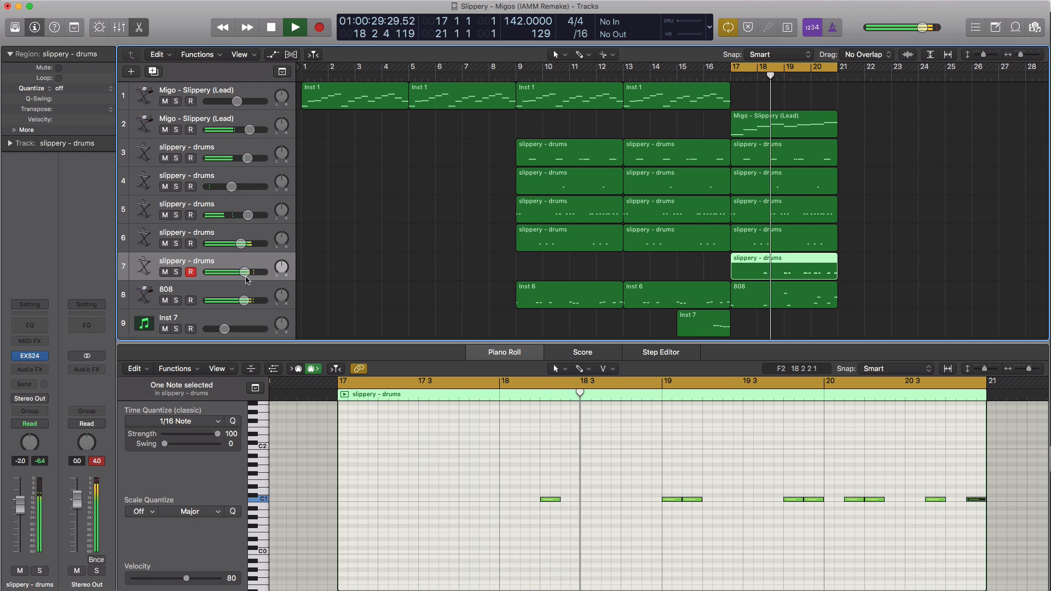
pyautogui.moveTo(246, 280); pyautogui.dragTo(264, 278)
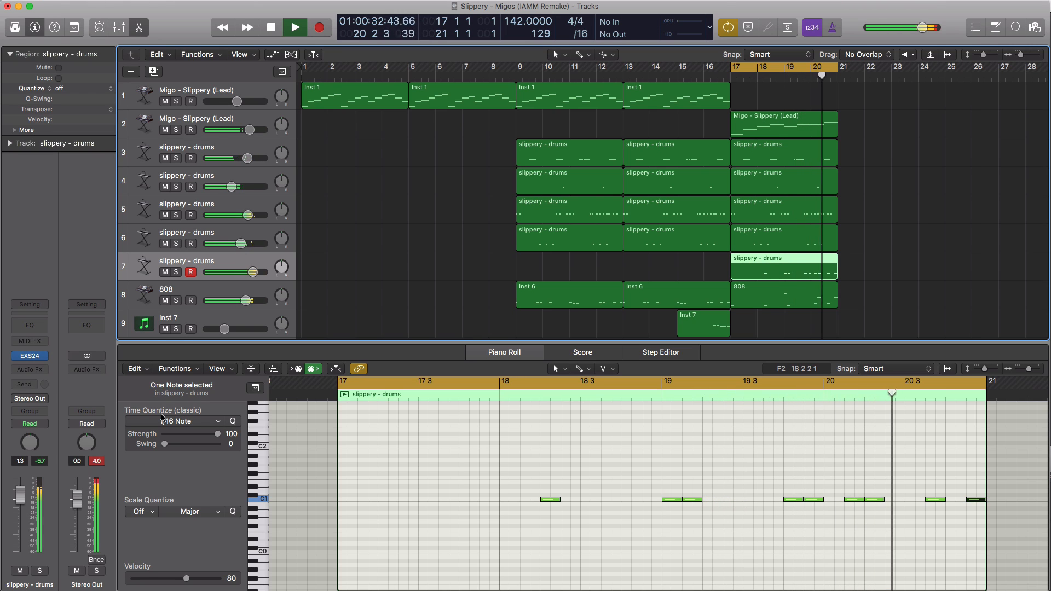
pyautogui.press('space')
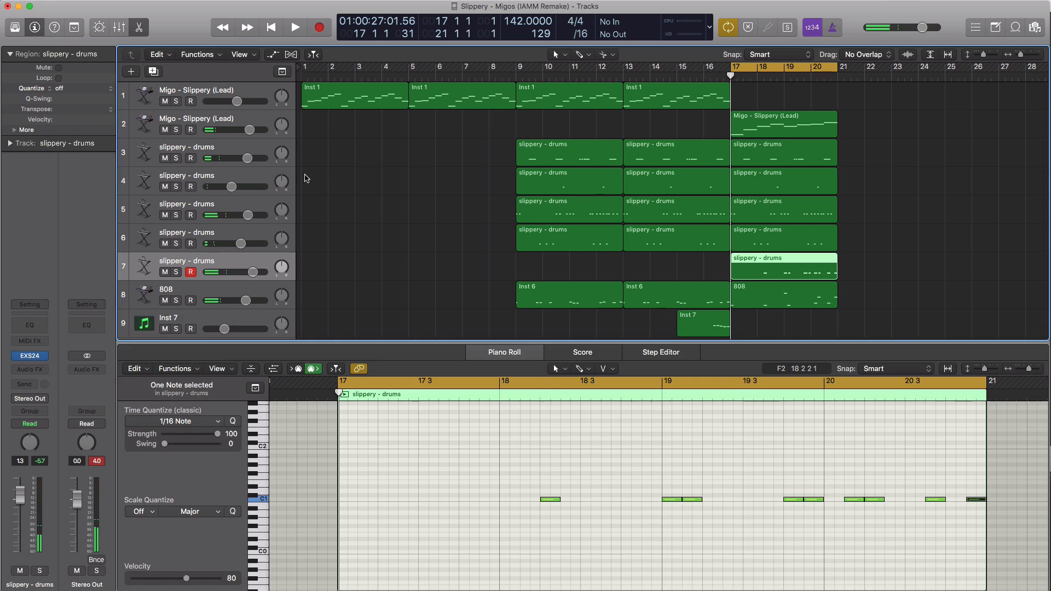
# Copy the bars 17 to 20 regions of tracks 2 to 8 to bars 21 to 24, and the Inst 7 region to bars 23 and 24.
pyautogui.press('x')
pyautogui.press('x')
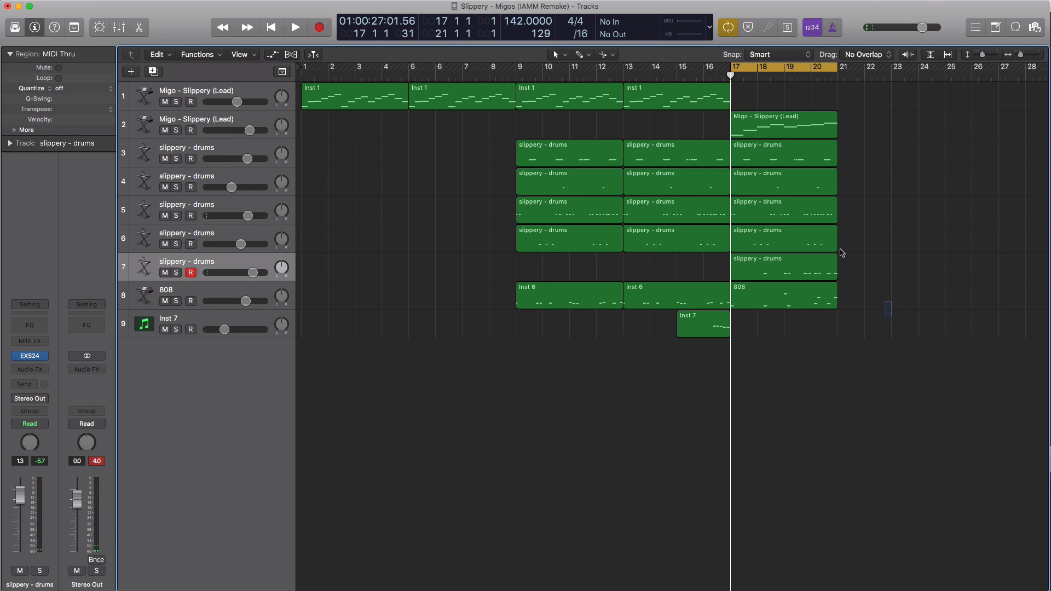
pyautogui.moveTo(841, 249); pyautogui.dragTo(883, 136)
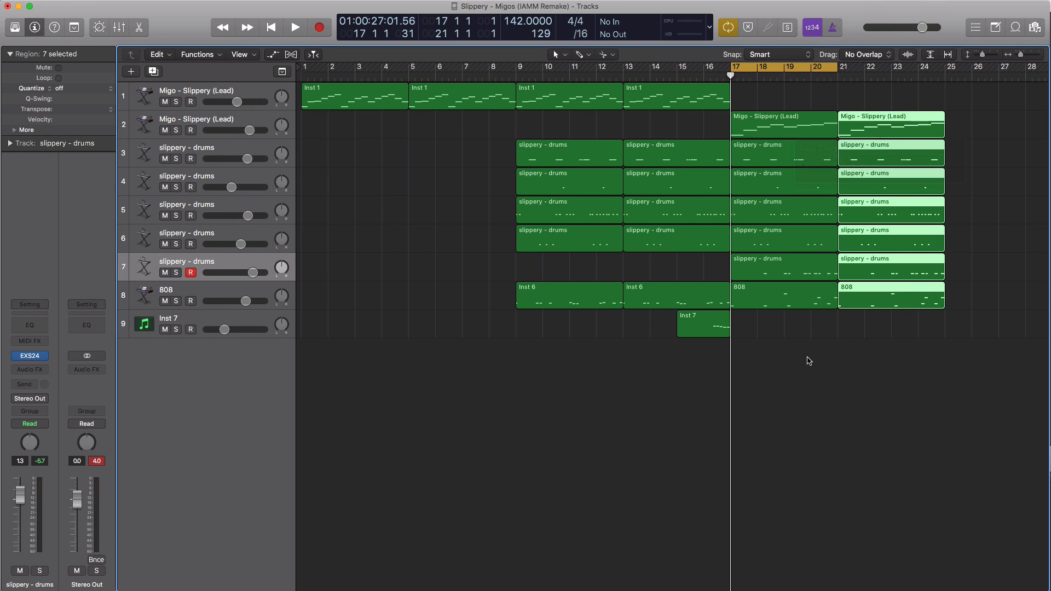
pyautogui.moveTo(715, 330); pyautogui.dragTo(924, 333)
pyautogui.keyDown('ctrl'); pyautogui.keyDown('alt'); pyautogui.click(885, 345); pyautogui.keyUp('alt'); pyautogui.keyUp('ctrl')
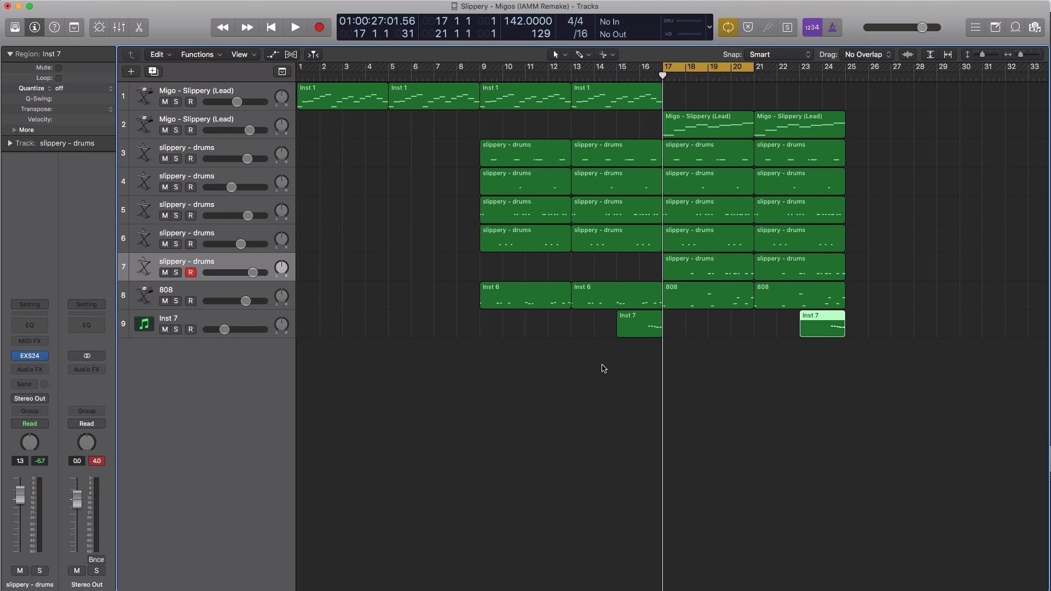
# Copy the bars 9 to 16 lead, drum and 808 regions to bars 25 to 32, and the Inst 7 region to bars 31 and 32.
pyautogui.moveTo(597, 330); pyautogui.dragTo(874, 99)
pyautogui.scroll(-2, 805, 329)
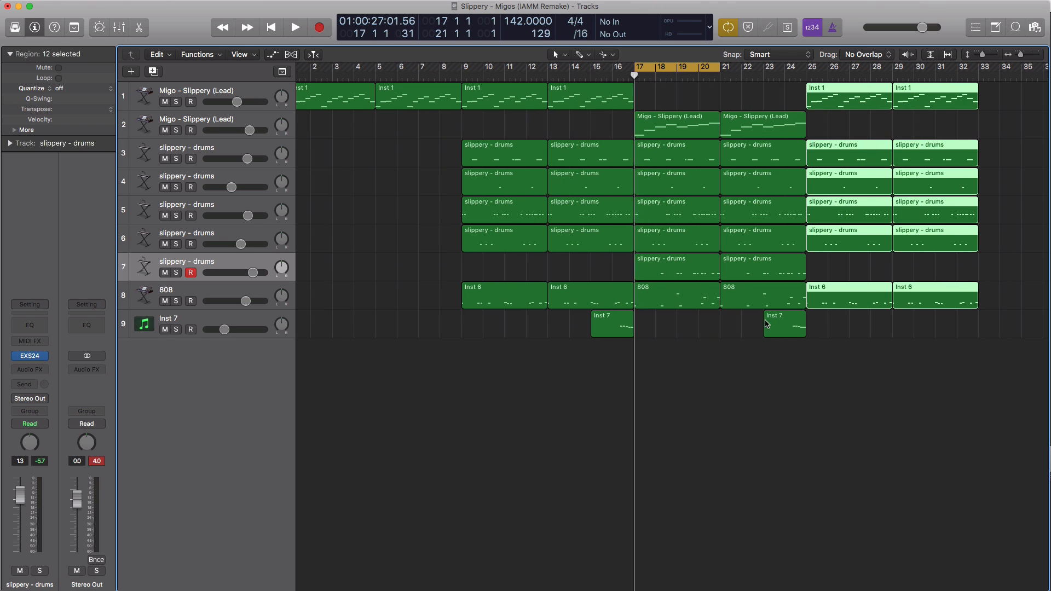
pyautogui.moveTo(784, 329); pyautogui.dragTo(956, 329)
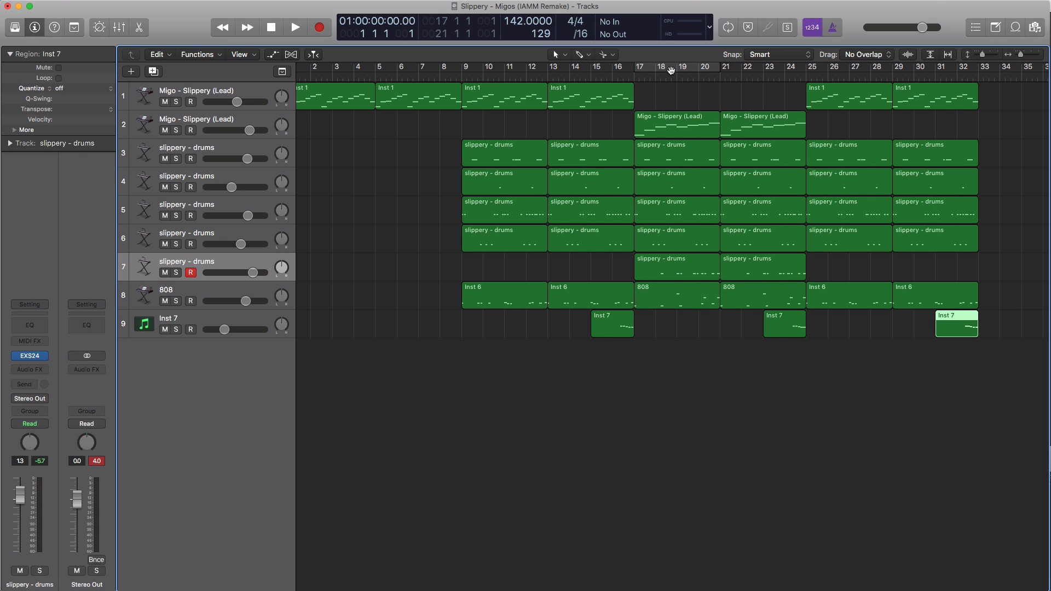
# Play the full arrangement from bar 1 past its end with cycling off, and select the second lead's region at bar 17.
pyautogui.scroll(-3, 512, 369)
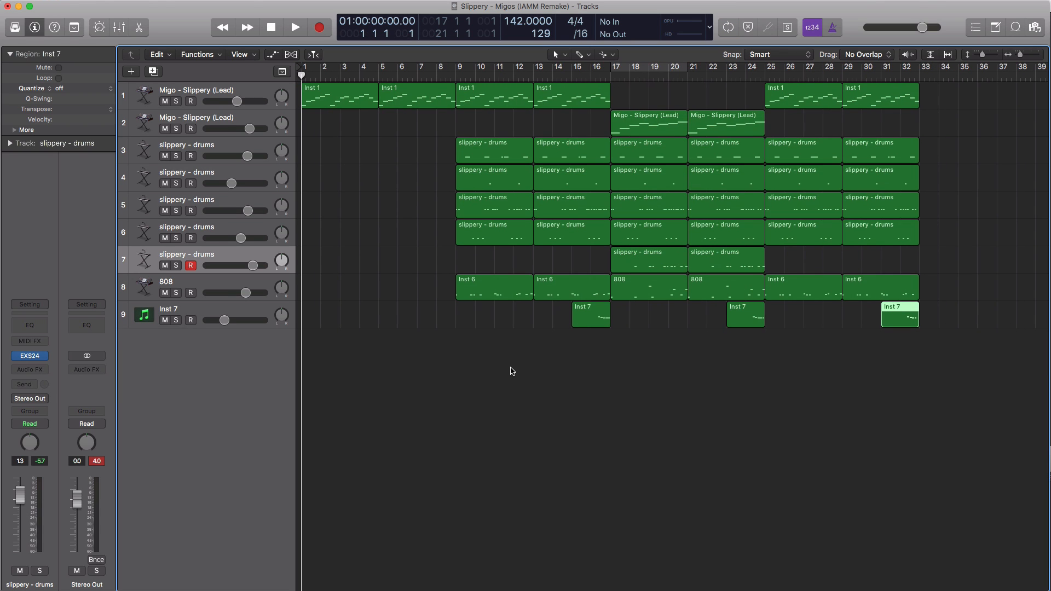
pyautogui.scroll(1, 512, 369)
pyautogui.scroll(-2, 512, 369)
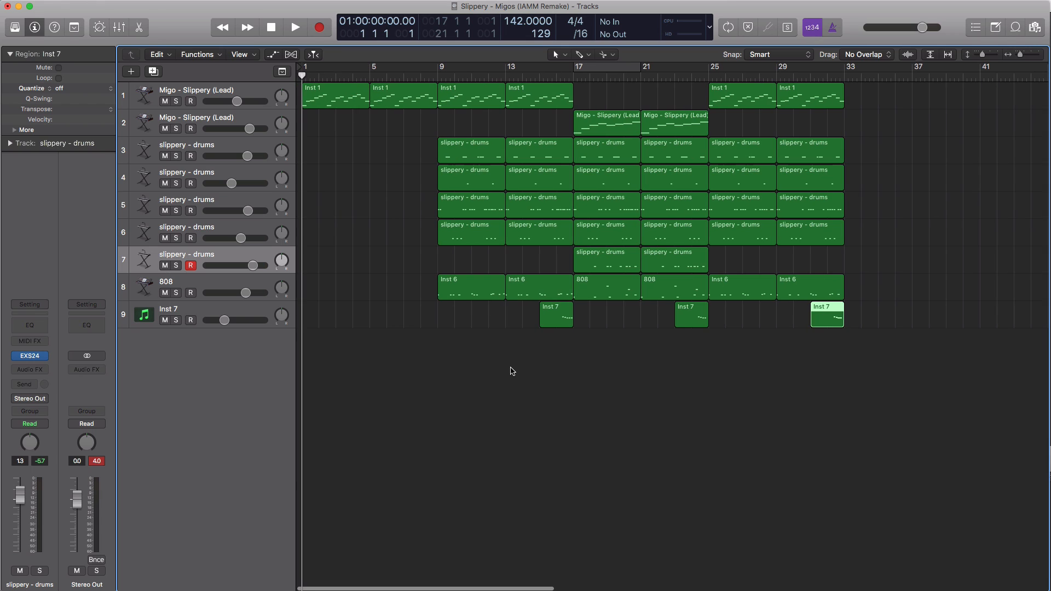
pyautogui.press('space')
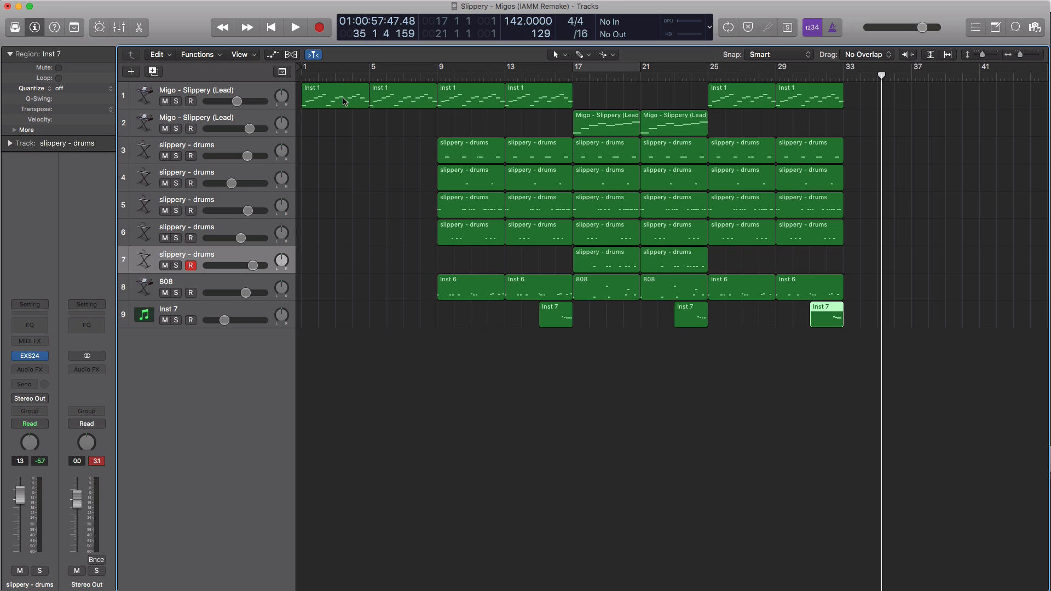
pyautogui.click(600, 132)
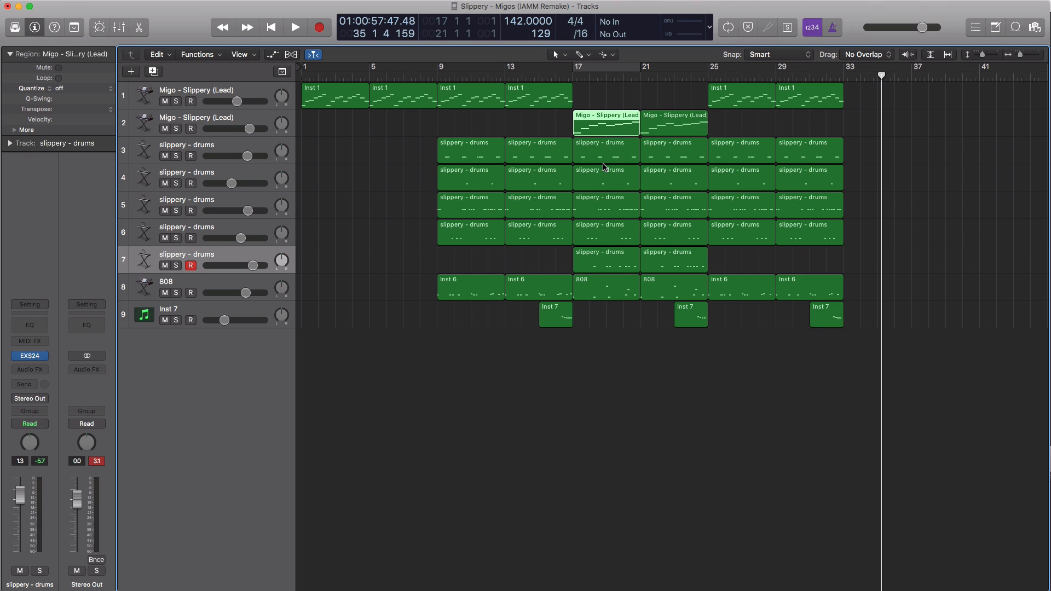